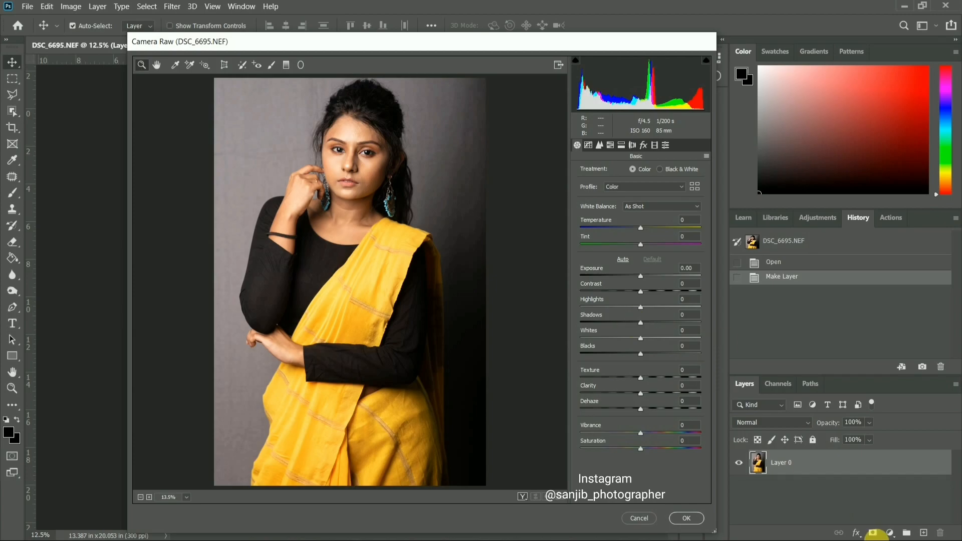
# - Set Highlights to -31, Shadows to +12 and Blacks to -23 for the portrait in the Camera Raw filter
pyautogui.moveTo(641, 325); pyautogui.dragTo(629, 355)
pyautogui.moveTo(640, 306); pyautogui.dragTo(623, 313)
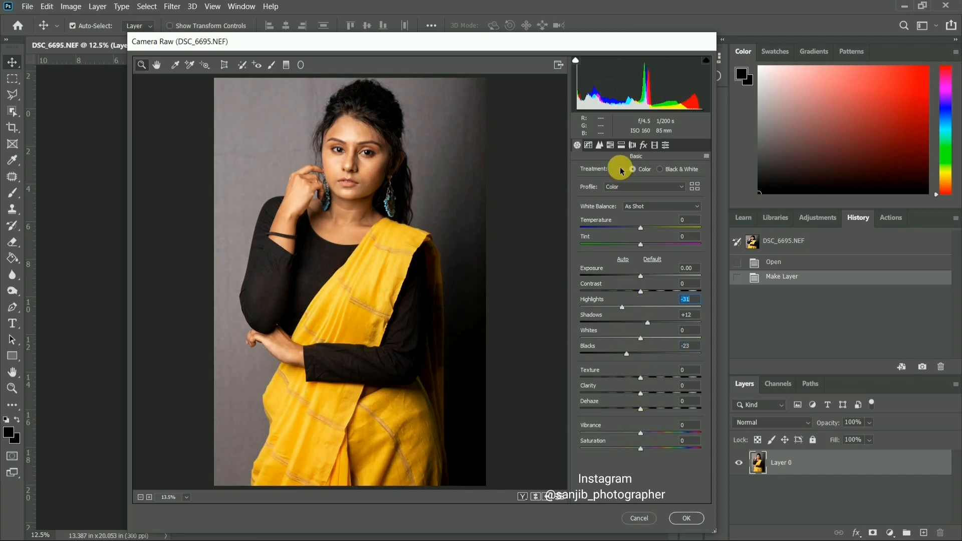
# - Set the sharpening Amount to 38 and the Luminance noise reduction to 17, checking the face up close
pyautogui.click(600, 145)
pyautogui.moveTo(613, 186); pyautogui.dragTo(618, 189)
pyautogui.moveTo(581, 270); pyautogui.dragTo(603, 274)
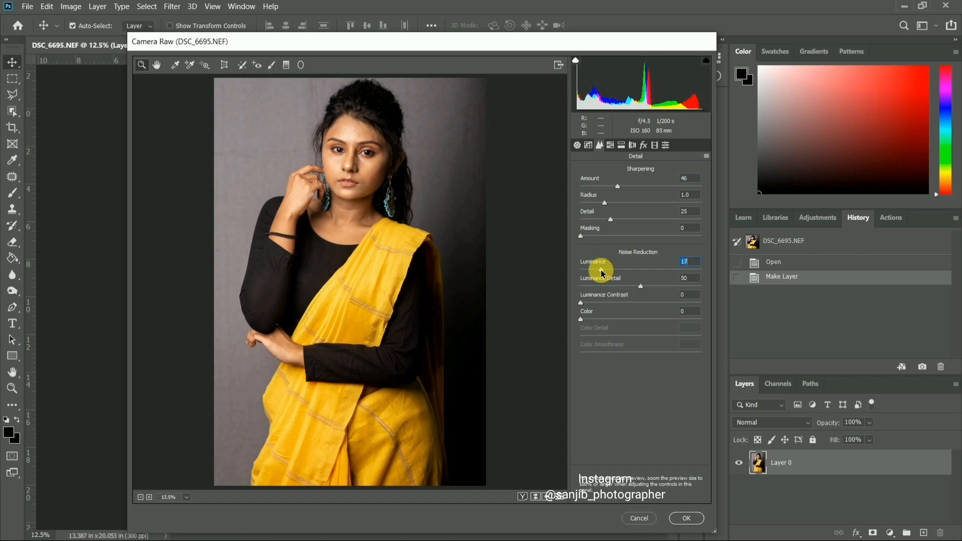
pyautogui.moveTo(618, 188); pyautogui.dragTo(611, 185)
pyautogui.click(320, 163)
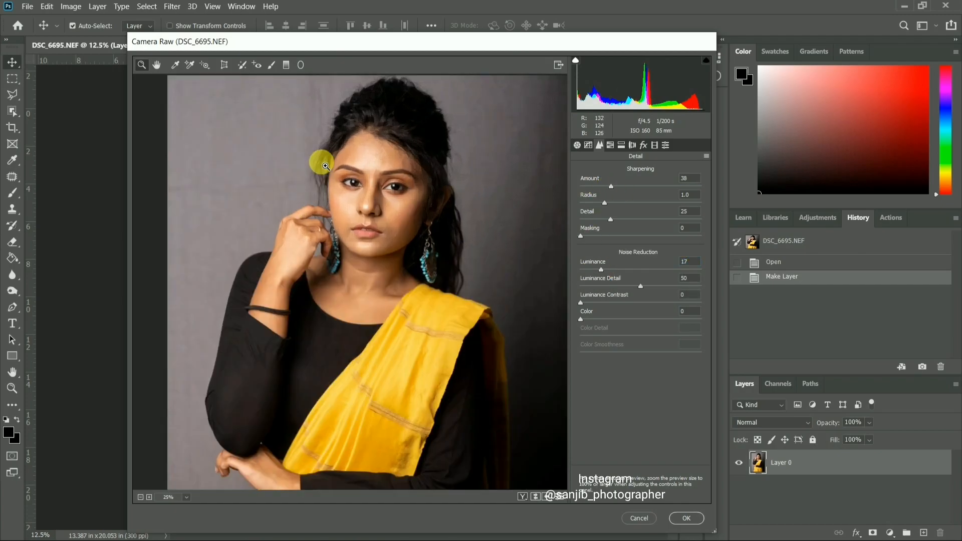
pyautogui.click(417, 199)
pyautogui.click(140, 497)
pyautogui.click(140, 498)
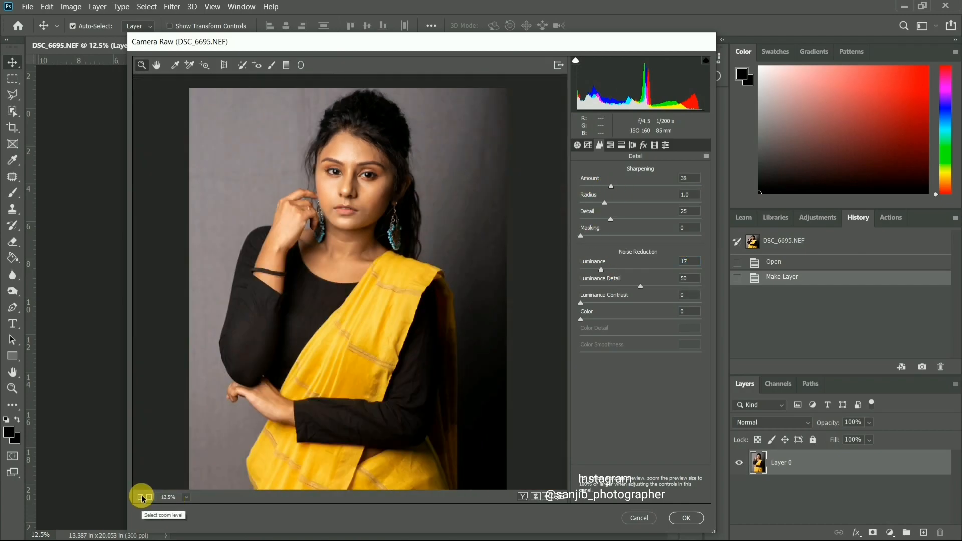
pyautogui.click(141, 498)
# - Set the Oranges luminance to +15 in the HSL adjustments
pyautogui.click(610, 145)
pyautogui.moveTo(641, 240)
pyautogui.mouseDown()
pyautogui.moveTo(668, 241)
pyautogui.moveTo(650, 225)
pyautogui.mouseUp()
pyautogui.click(660, 171)
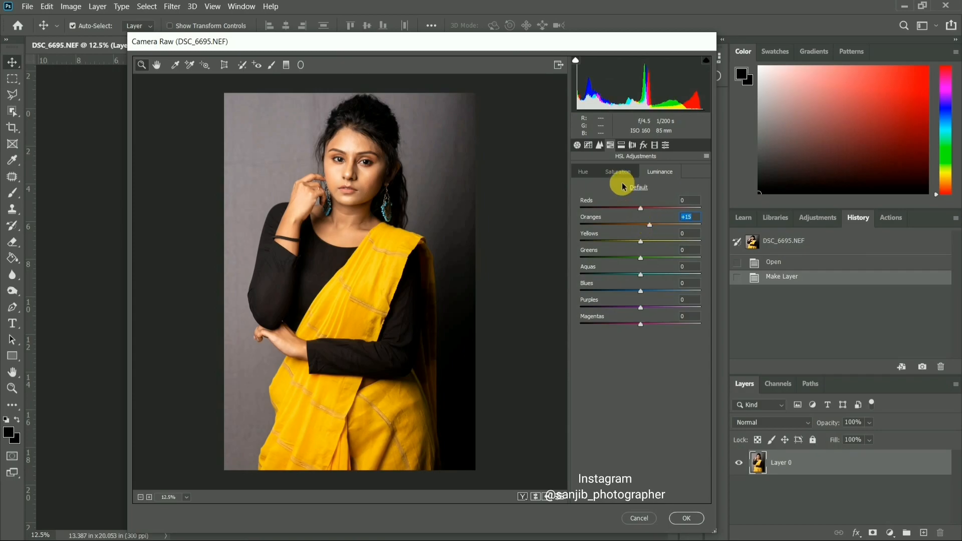
# - Set the Contrast to +8 in the basic adjustments, check the face up close and apply the Camera Raw filter
pyautogui.click(577, 145)
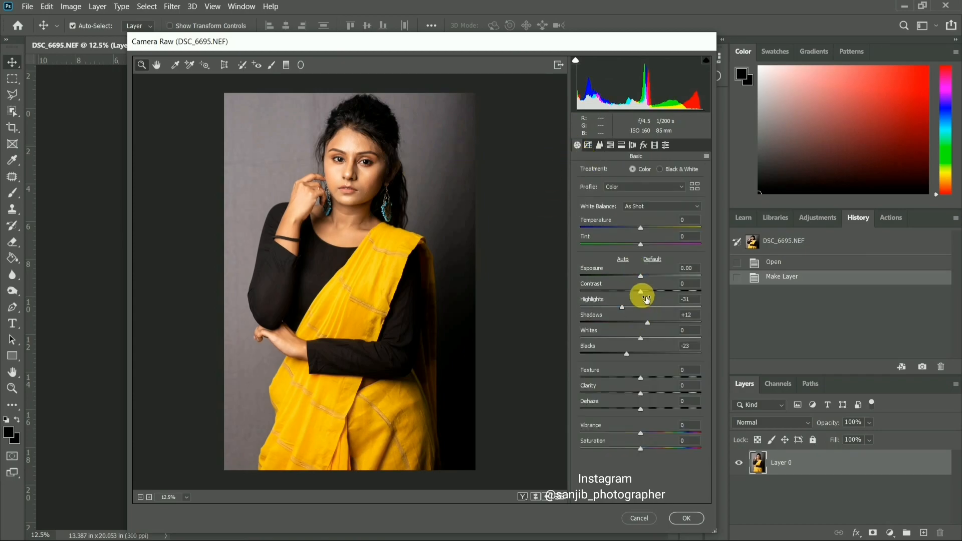
pyautogui.moveTo(643, 294); pyautogui.dragTo(648, 293)
pyautogui.click(375, 179)
pyautogui.click(375, 179)
pyautogui.click(374, 179)
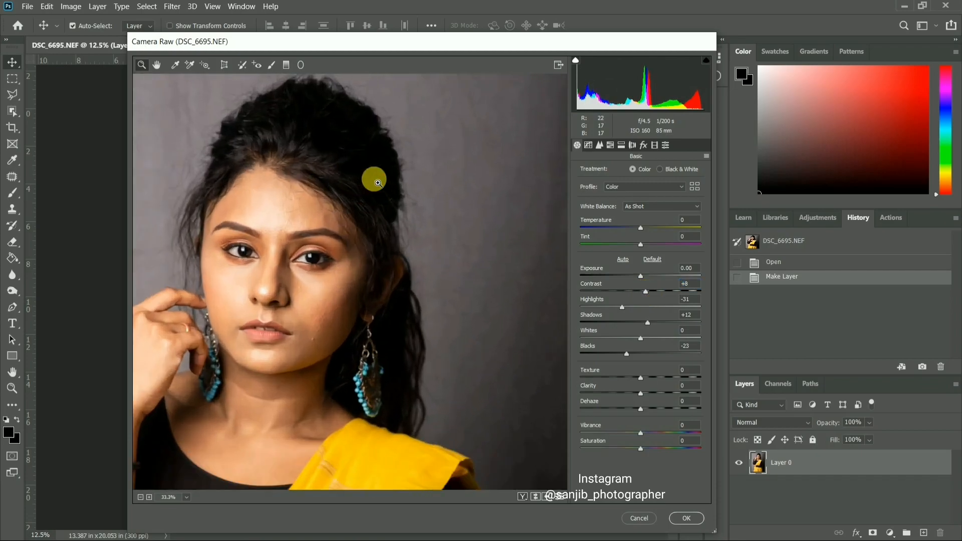
pyautogui.click(140, 498)
pyautogui.click(140, 497)
pyautogui.click(687, 518)
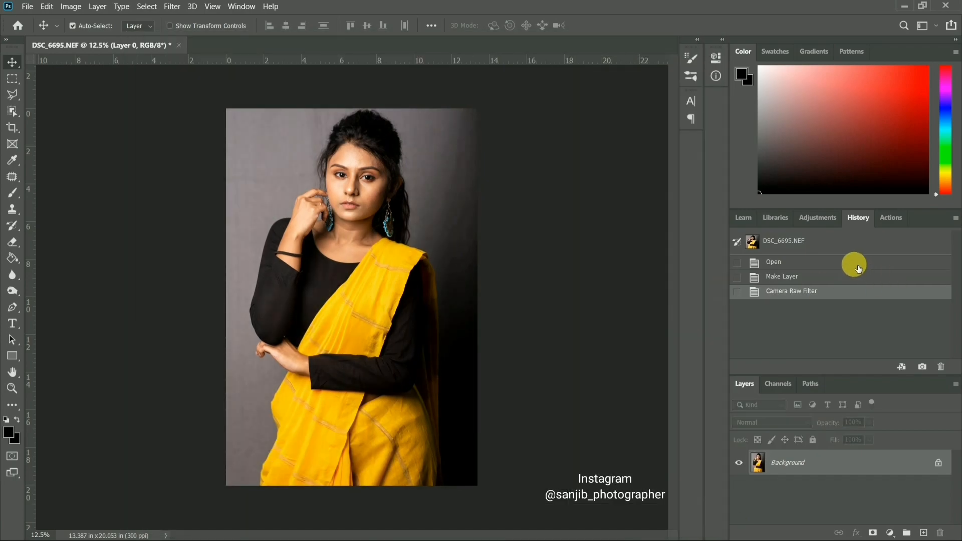
# - Compare the photo before and after the Camera Raw filter by stepping through its history states
pyautogui.click(822, 262)
pyautogui.click(822, 277)
pyautogui.click(822, 291)
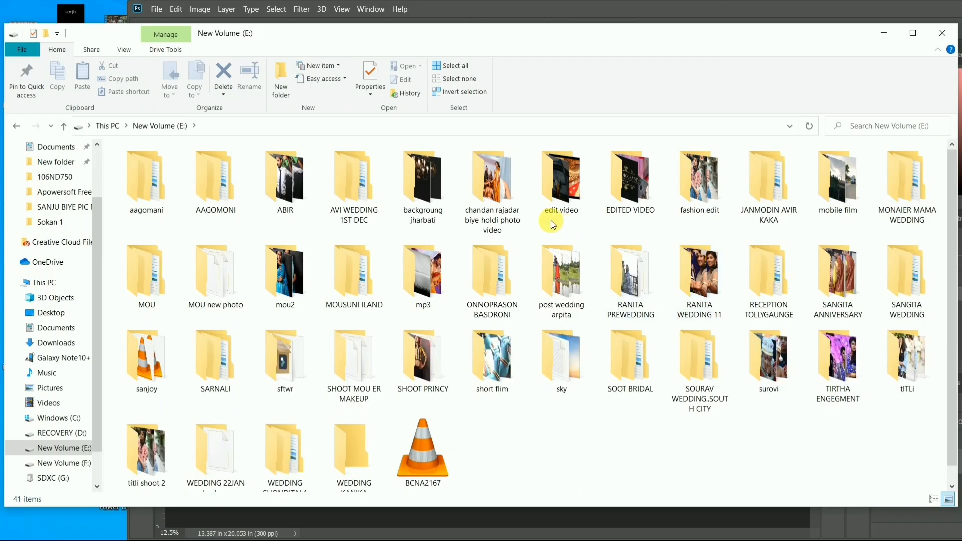
# - Place the bkygygiyi background image from the Texture folder inside backgroung jharbati into the document, scaled to 24.33%
pyautogui.doubleClick(419, 196)
pyautogui.doubleClick(412, 194)
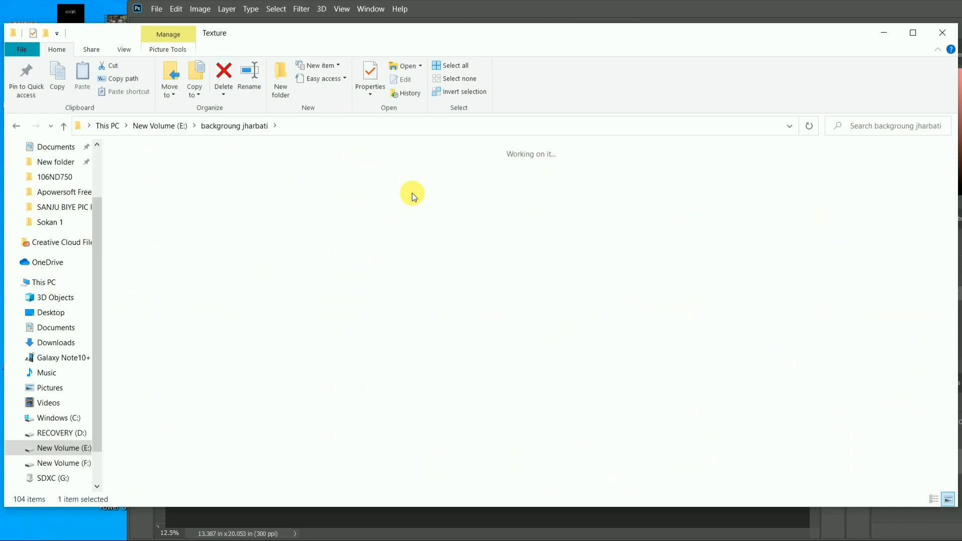
pyautogui.moveTo(146, 451); pyautogui.dragTo(406, 515)
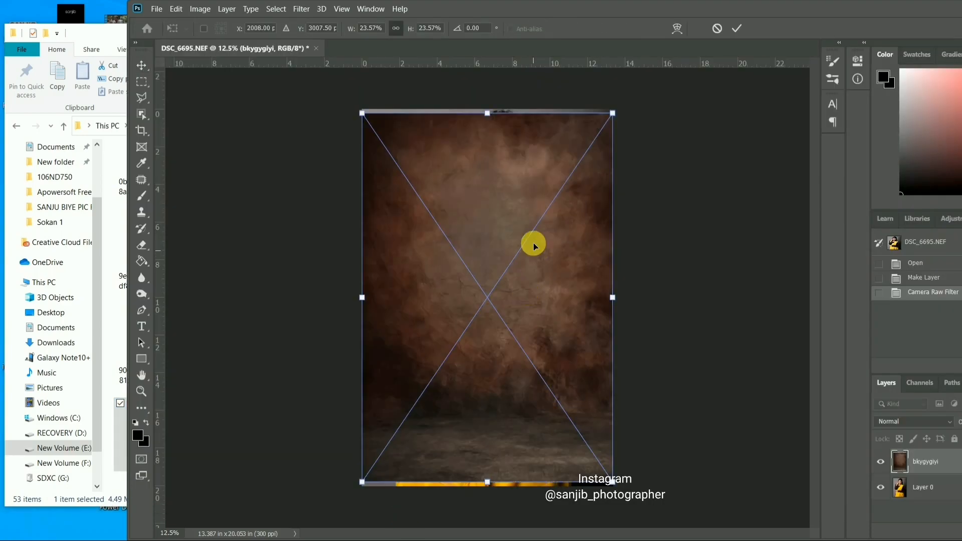
pyautogui.moveTo(622, 101); pyautogui.dragTo(621, 100)
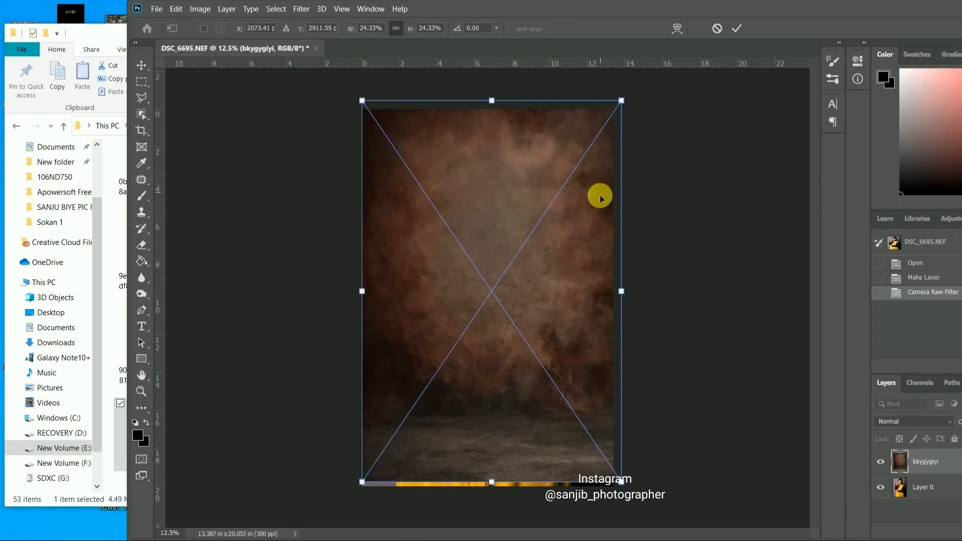
pyautogui.press('Return')
# - Move the brown background to cover the canvas and put Layer 0 above it in the layer order
pyautogui.moveTo(588, 208); pyautogui.dragTo(580, 217)
pyautogui.doubleClick(519, 10)
pyautogui.moveTo(847, 479); pyautogui.dragTo(889, 456)
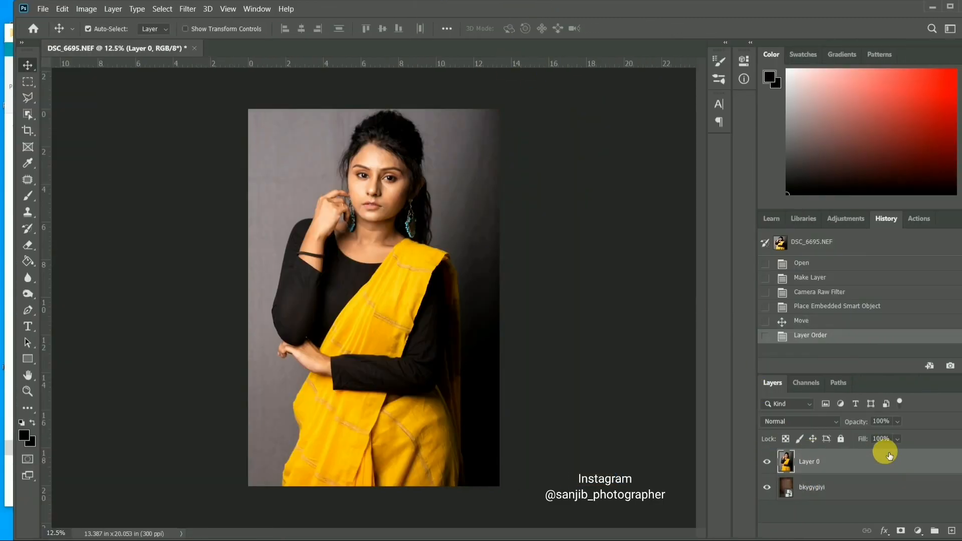
# - Erase the grey backdrop around the woman on Layer 0 with a soft 385 px Eraser, leaving a margin around her outline
pyautogui.click(28, 246)
pyautogui.click(253, 29)
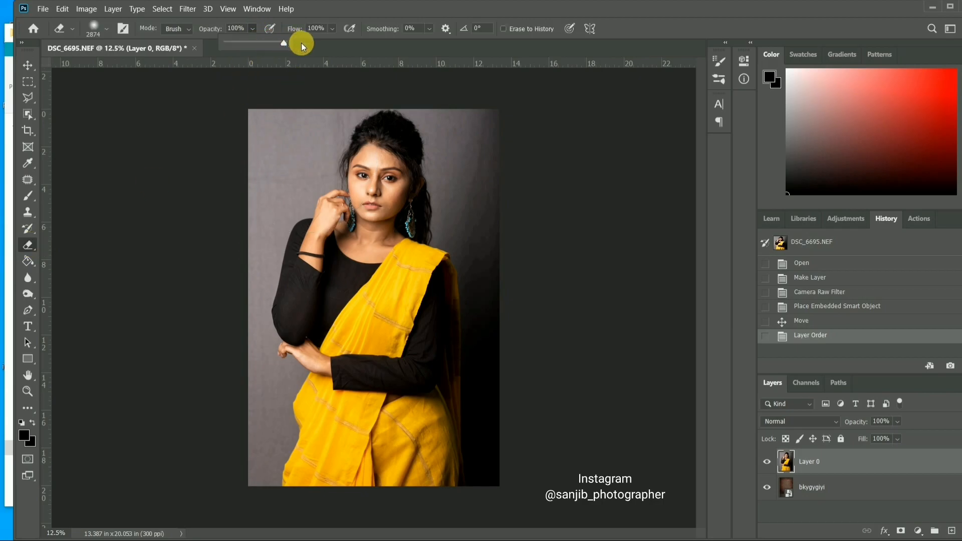
pyautogui.rightClick(522, 179)
pyautogui.moveTo(581, 180); pyautogui.dragTo(563, 186)
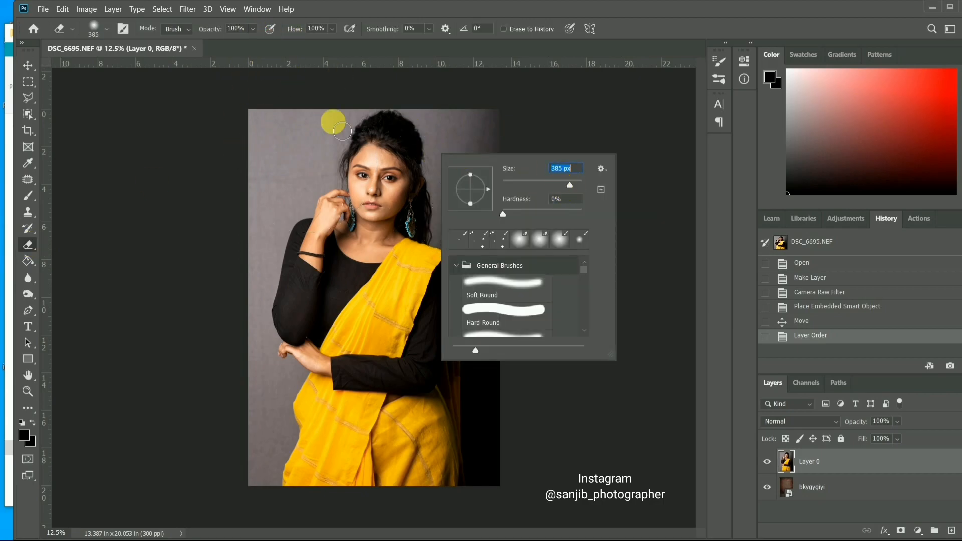
pyautogui.moveTo(319, 122)
pyautogui.mouseDown()
pyautogui.moveTo(272, 163)
pyautogui.moveTo(287, 106)
pyautogui.moveTo(302, 148)
pyautogui.moveTo(300, 162)
pyautogui.moveTo(267, 120)
pyautogui.moveTo(268, 132)
pyautogui.moveTo(336, 129)
pyautogui.moveTo(326, 171)
pyautogui.moveTo(317, 155)
pyautogui.moveTo(278, 175)
pyautogui.moveTo(254, 229)
pyautogui.moveTo(305, 195)
pyautogui.moveTo(261, 304)
pyautogui.moveTo(328, 145)
pyautogui.moveTo(361, 112)
pyautogui.moveTo(480, 114)
pyautogui.moveTo(511, 168)
pyautogui.moveTo(492, 174)
pyautogui.moveTo(466, 146)
pyautogui.moveTo(452, 147)
pyautogui.moveTo(494, 209)
pyautogui.moveTo(511, 371)
pyautogui.mouseUp()
pyautogui.moveTo(461, 170)
pyautogui.mouseDown()
pyautogui.moveTo(442, 129)
pyautogui.moveTo(490, 170)
pyautogui.mouseUp()
pyautogui.moveTo(270, 241)
pyautogui.mouseDown()
pyautogui.moveTo(262, 326)
pyautogui.moveTo(250, 332)
pyautogui.moveTo(248, 362)
pyautogui.moveTo(263, 362)
pyautogui.moveTo(256, 431)
pyautogui.moveTo(266, 370)
pyautogui.moveTo(271, 432)
pyautogui.moveTo(255, 460)
pyautogui.mouseUp()
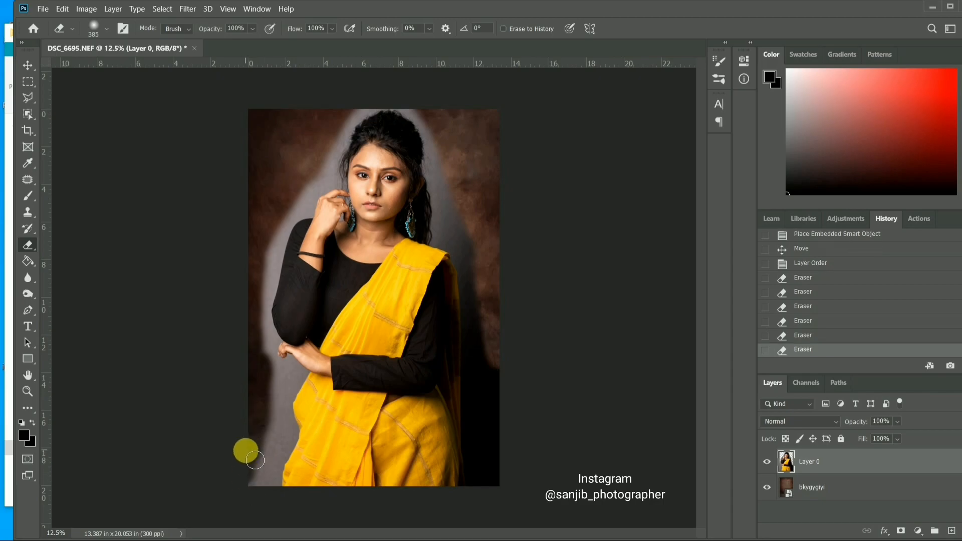
pyautogui.moveTo(272, 350)
pyautogui.mouseDown()
pyautogui.moveTo(285, 394)
pyautogui.moveTo(277, 455)
pyautogui.moveTo(278, 434)
pyautogui.moveTo(257, 443)
pyautogui.mouseUp()
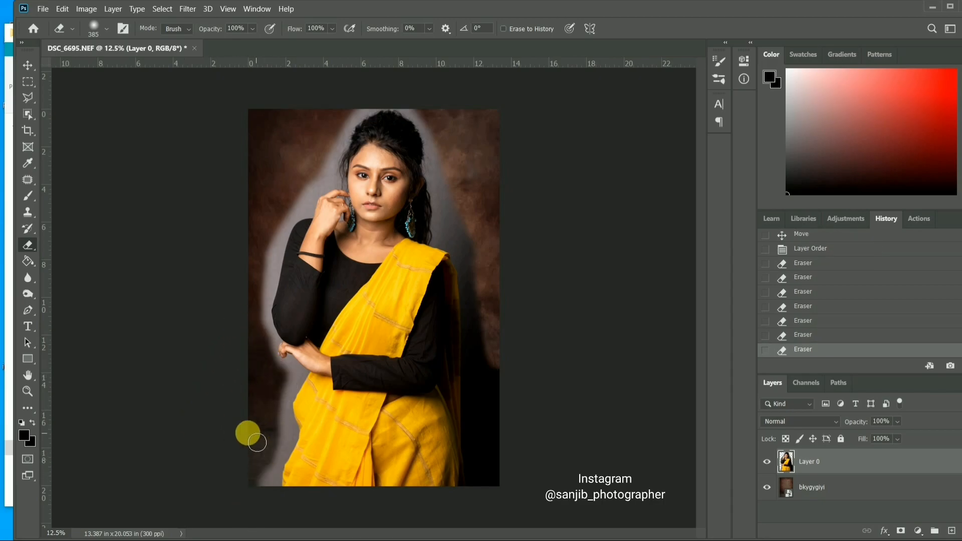
# - Select the woman with Object Selection, feather the selection and turn it into a layer mask on Layer 0
pyautogui.click(28, 114)
pyautogui.moveTo(250, 124); pyautogui.dragTo(613, 447)
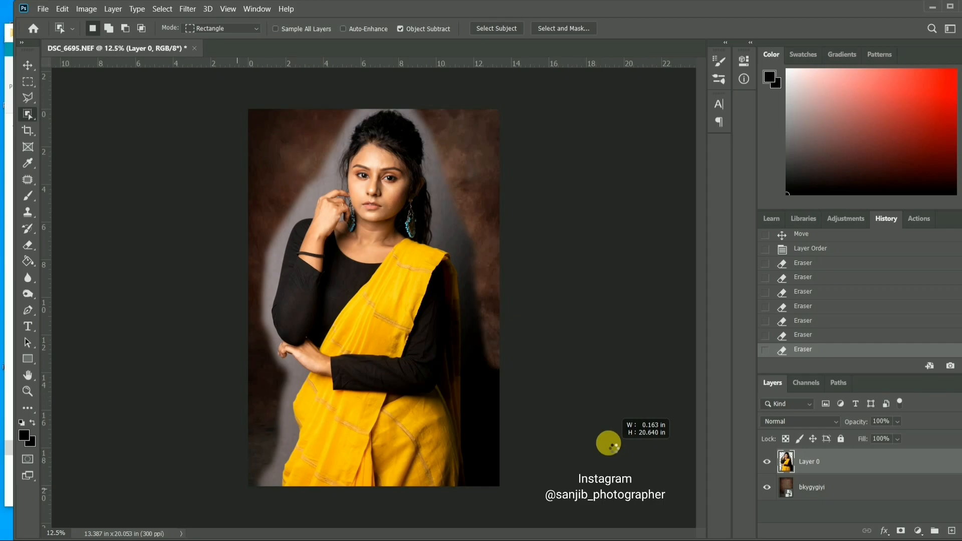
pyautogui.moveTo(627, 408); pyautogui.dragTo(626, 407)
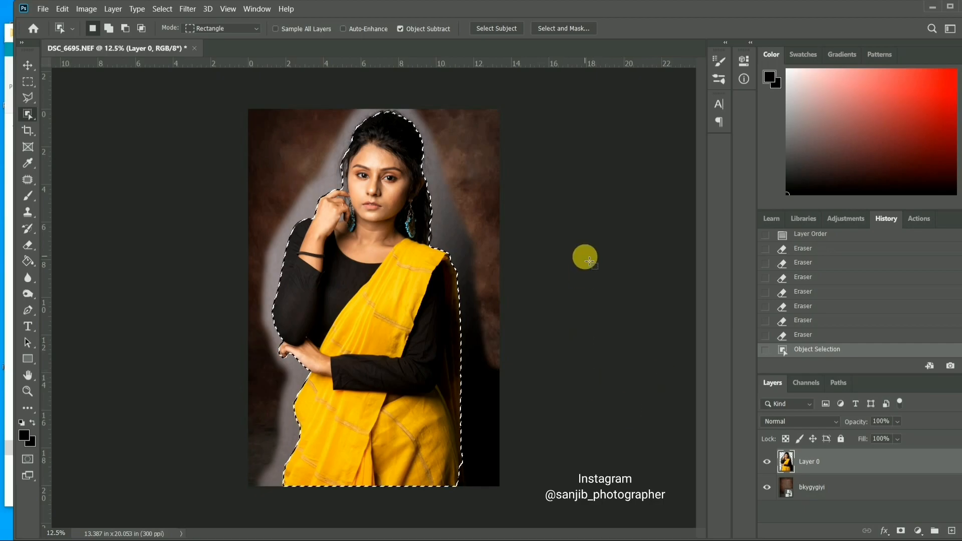
pyautogui.click(902, 530)
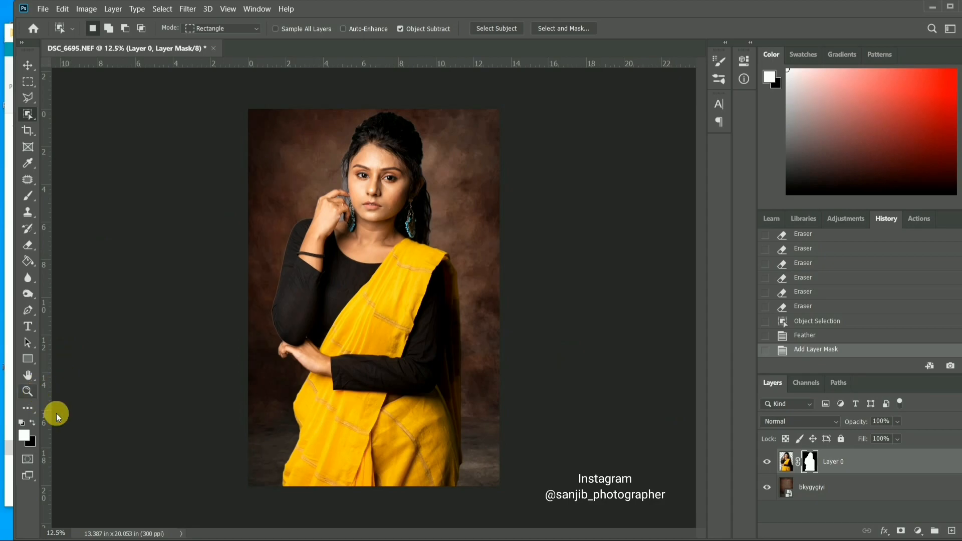
# - Refine Layer 0's mask in Select and Mask, brushing the hair edges over the head and beside the raised hand with a 98 px Refine Edge Brush
pyautogui.click(35, 394)
pyautogui.moveTo(396, 165); pyautogui.dragTo(651, 278)
pyautogui.rightClick(812, 463)
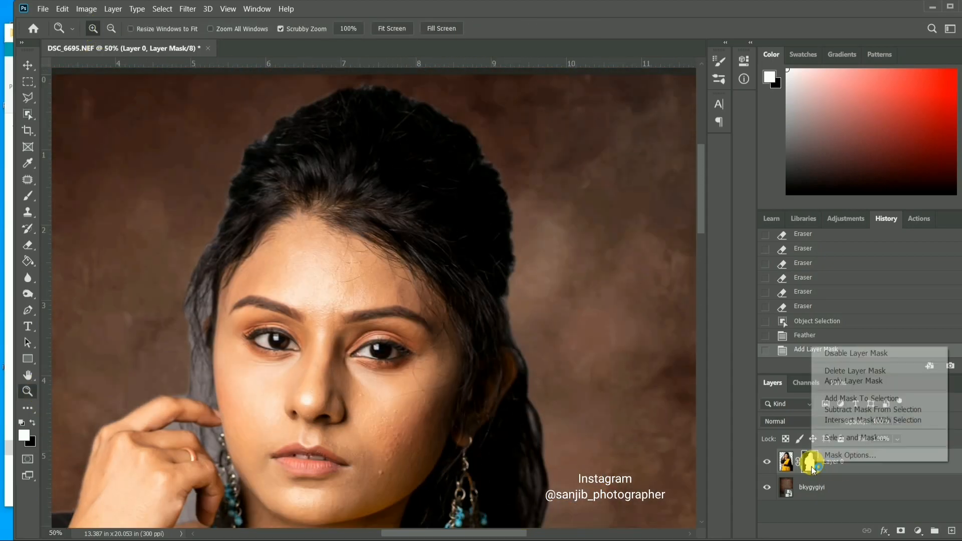
pyautogui.click(850, 436)
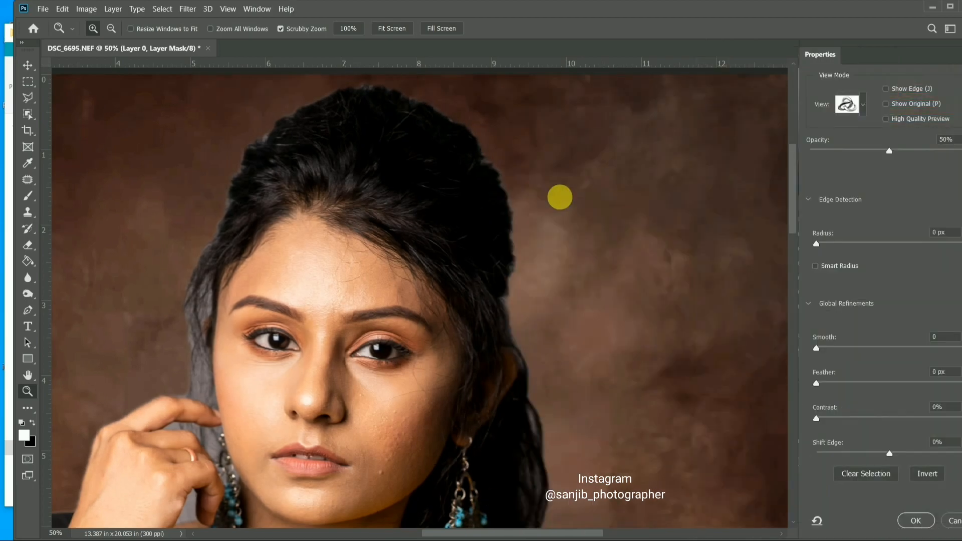
pyautogui.click(27, 82)
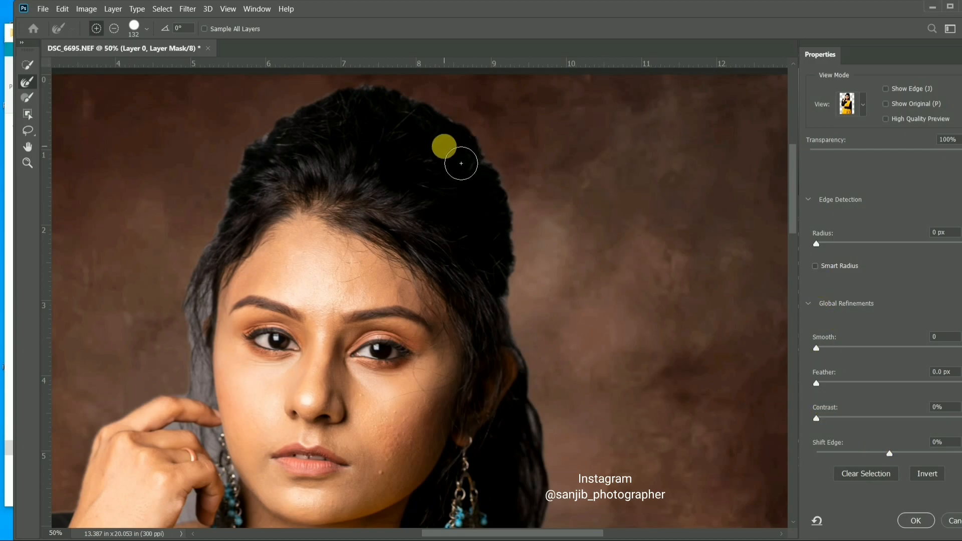
pyautogui.rightClick(460, 162)
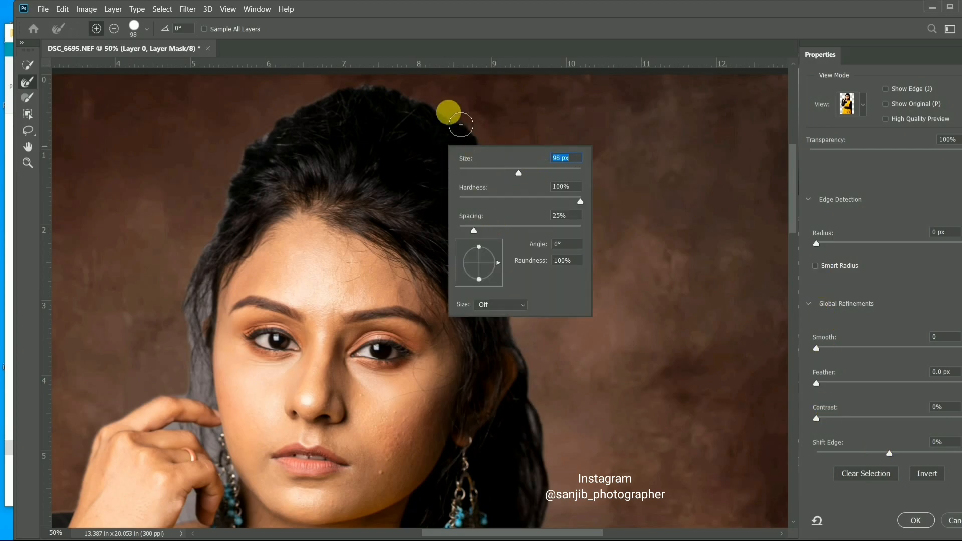
pyautogui.click(461, 125)
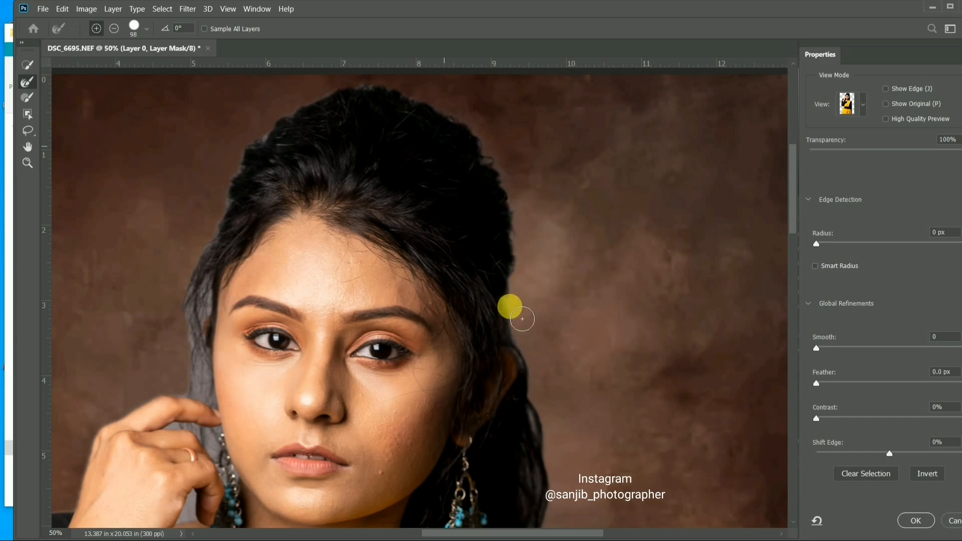
pyautogui.moveTo(516, 320)
pyautogui.mouseDown()
pyautogui.moveTo(523, 273)
pyautogui.moveTo(558, 455)
pyautogui.moveTo(531, 360)
pyautogui.moveTo(523, 244)
pyautogui.moveTo(485, 148)
pyautogui.moveTo(423, 104)
pyautogui.moveTo(318, 121)
pyautogui.moveTo(386, 103)
pyautogui.moveTo(345, 103)
pyautogui.moveTo(299, 124)
pyautogui.moveTo(242, 193)
pyautogui.moveTo(247, 185)
pyautogui.moveTo(201, 310)
pyautogui.moveTo(215, 268)
pyautogui.moveTo(207, 322)
pyautogui.mouseUp()
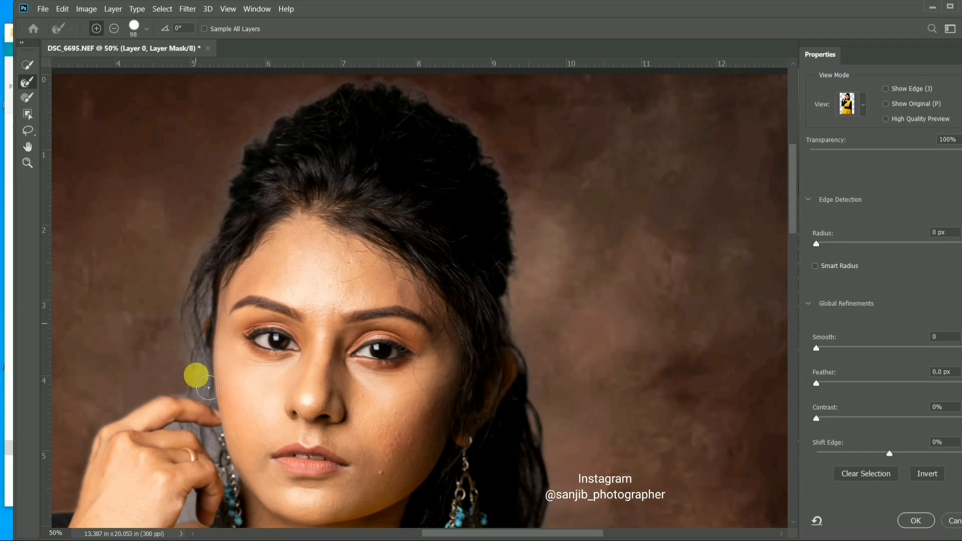
pyautogui.moveTo(219, 258); pyautogui.dragTo(211, 280)
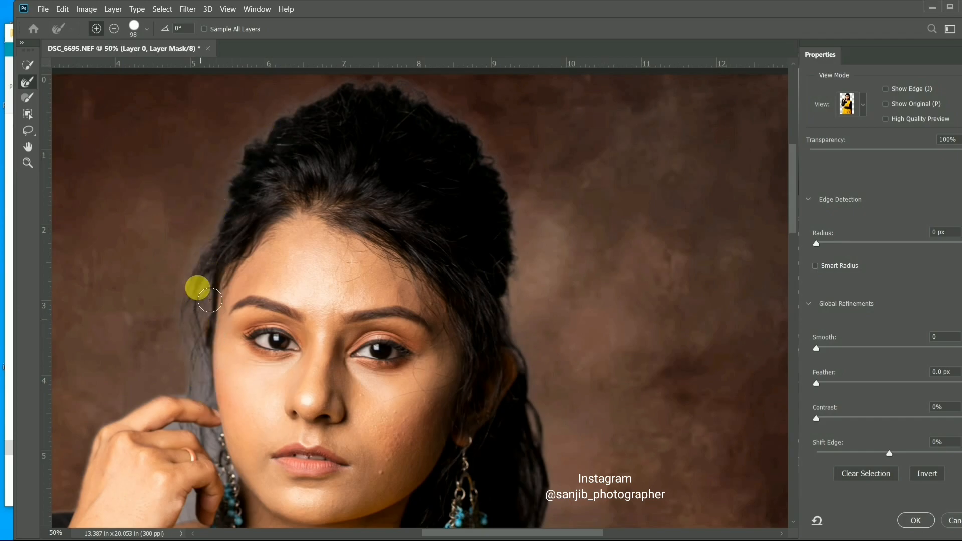
pyautogui.moveTo(204, 401)
pyautogui.mouseDown()
pyautogui.moveTo(201, 332)
pyautogui.moveTo(214, 274)
pyautogui.mouseUp()
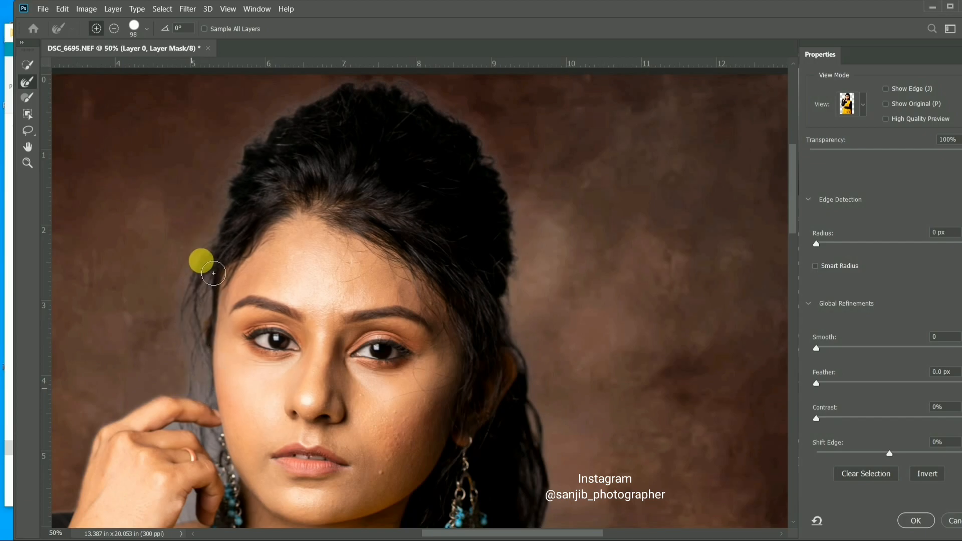
pyautogui.moveTo(208, 329)
pyautogui.mouseDown()
pyautogui.moveTo(212, 272)
pyautogui.moveTo(266, 154)
pyautogui.moveTo(318, 111)
pyautogui.moveTo(412, 129)
pyautogui.moveTo(636, 219)
pyautogui.mouseUp()
# - Refine the mask edge along the long hair behind the earring opposite the raised hand and apply the refinement
pyautogui.moveTo(791, 211); pyautogui.dragTo(791, 243)
pyautogui.moveTo(546, 346)
pyautogui.mouseDown()
pyautogui.moveTo(567, 340)
pyautogui.moveTo(558, 314)
pyautogui.moveTo(567, 409)
pyautogui.moveTo(549, 266)
pyautogui.moveTo(539, 303)
pyautogui.moveTo(566, 463)
pyautogui.moveTo(539, 291)
pyautogui.moveTo(539, 203)
pyautogui.mouseUp()
pyautogui.moveTo(529, 106); pyautogui.dragTo(568, 161)
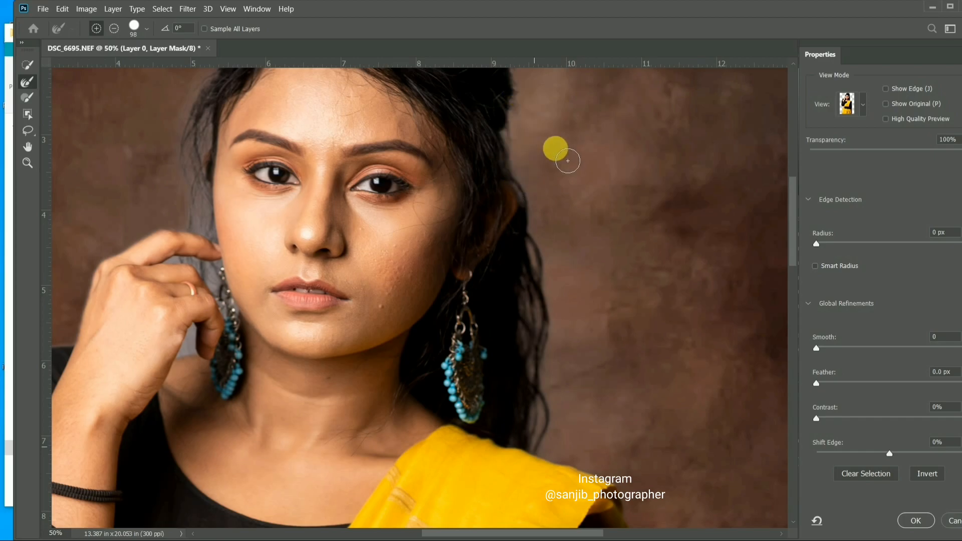
pyautogui.click(917, 521)
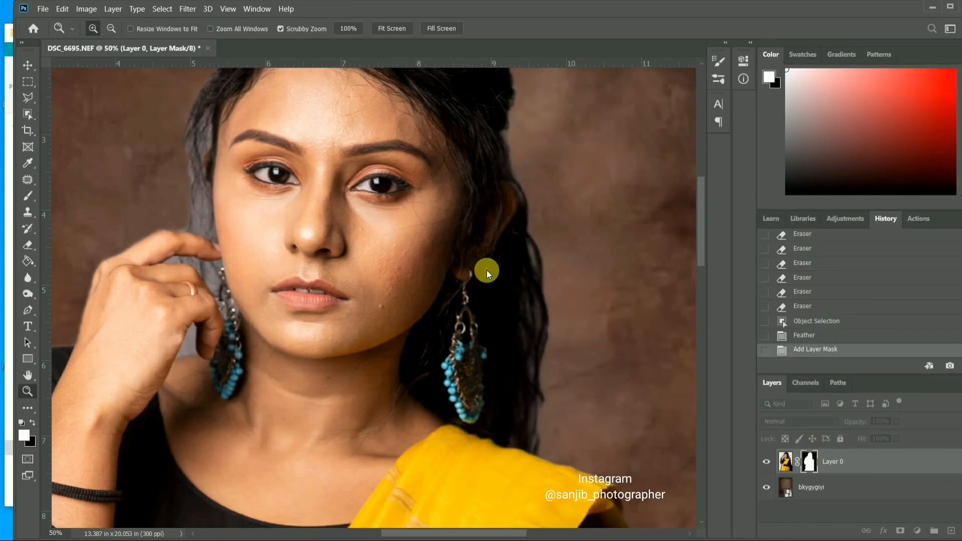
# - Examine the refined mask edges around the hair, face and raised hand at different zoom levels
pyautogui.click(111, 28)
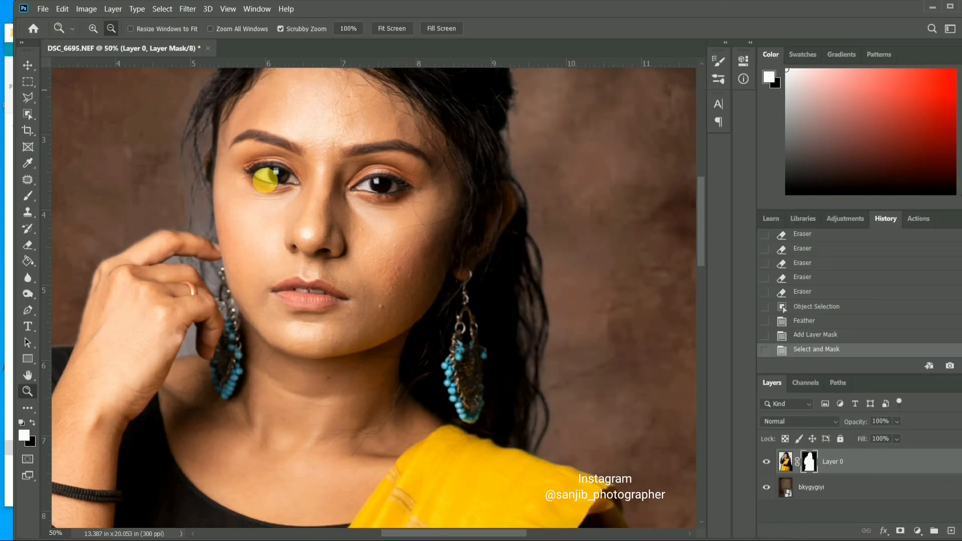
pyautogui.click(274, 173)
pyautogui.scroll(2, 290, 170)
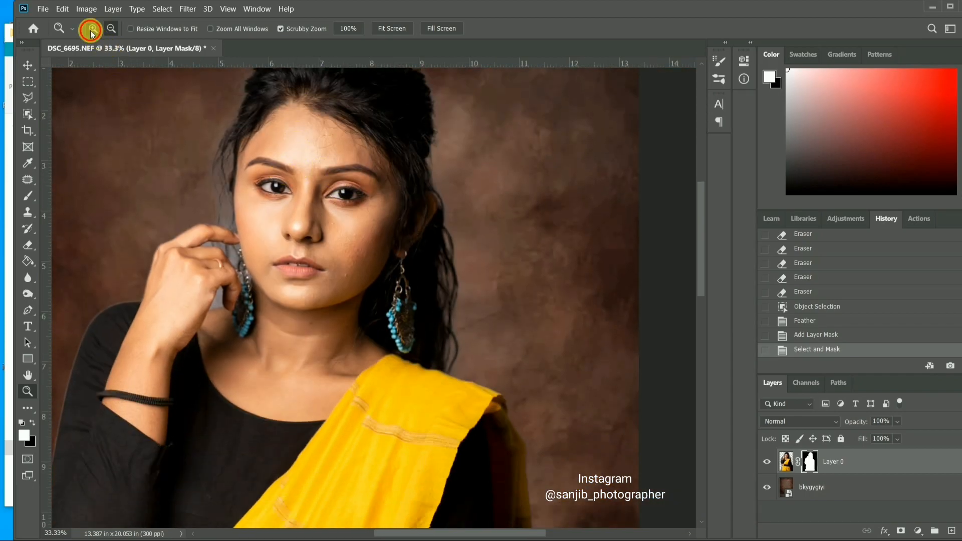
pyautogui.click(92, 31)
pyautogui.click(205, 142)
pyautogui.click(206, 141)
pyautogui.scroll(3, 385, 182)
pyautogui.scroll(-3, 384, 181)
pyautogui.scroll(-1, 383, 181)
pyautogui.scroll(1, 441, 157)
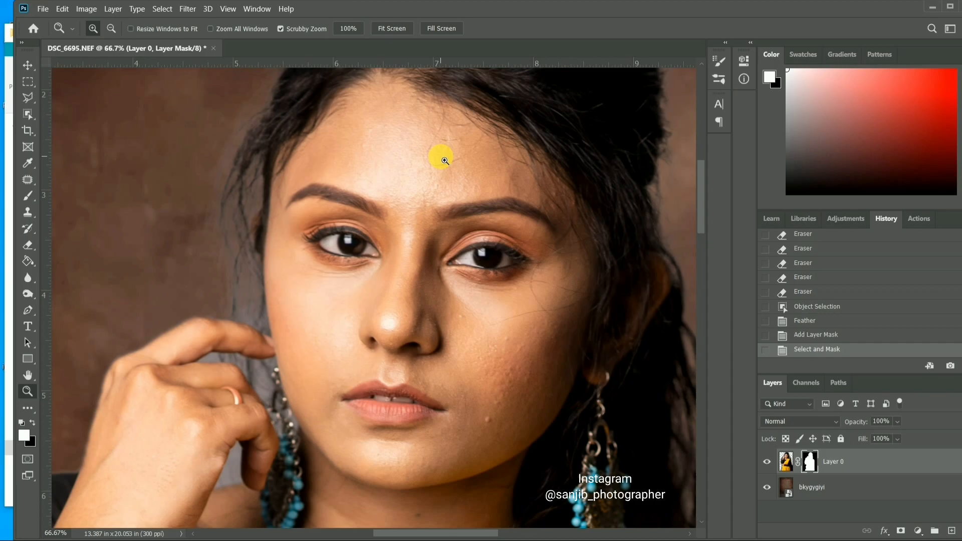
pyautogui.scroll(1, 442, 157)
pyautogui.scroll(-1, 438, 155)
# - Burn Layer 0's mask along the loose hair above the raised hand with a 143 px brush, Midtones range and 50% exposure
pyautogui.click(28, 293)
pyautogui.rightClick(239, 167)
pyautogui.click(336, 195)
pyautogui.moveTo(233, 135)
pyautogui.mouseDown()
pyautogui.moveTo(246, 124)
pyautogui.moveTo(244, 253)
pyautogui.moveTo(260, 300)
pyautogui.moveTo(249, 204)
pyautogui.moveTo(265, 197)
pyautogui.mouseUp()
# - Burn the mask edge over the top of the head and down the opposite side to darken the pale hair halo
pyautogui.scroll(5, 266, 197)
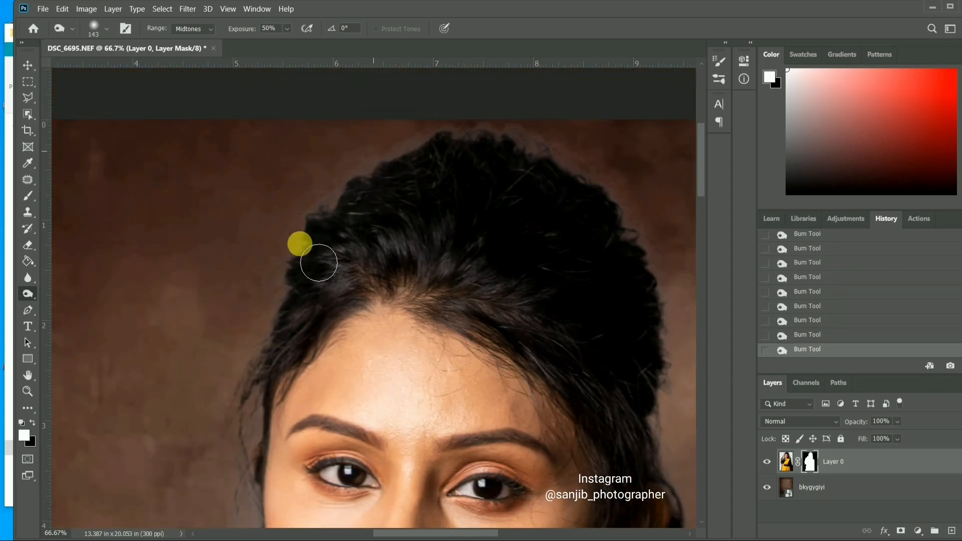
pyautogui.moveTo(319, 263)
pyautogui.mouseDown()
pyautogui.moveTo(331, 230)
pyautogui.moveTo(407, 155)
pyautogui.moveTo(408, 171)
pyautogui.moveTo(308, 244)
pyautogui.moveTo(282, 322)
pyautogui.moveTo(304, 263)
pyautogui.moveTo(366, 190)
pyautogui.moveTo(357, 193)
pyautogui.moveTo(533, 148)
pyautogui.moveTo(402, 167)
pyautogui.moveTo(482, 148)
pyautogui.moveTo(611, 186)
pyautogui.moveTo(601, 196)
pyautogui.moveTo(649, 242)
pyautogui.moveTo(679, 325)
pyautogui.mouseUp()
pyautogui.scroll(-1, 679, 324)
pyautogui.moveTo(662, 236)
pyautogui.mouseDown()
pyautogui.moveTo(675, 250)
pyautogui.moveTo(677, 359)
pyautogui.moveTo(499, 540)
pyautogui.moveTo(524, 535)
pyautogui.mouseUp()
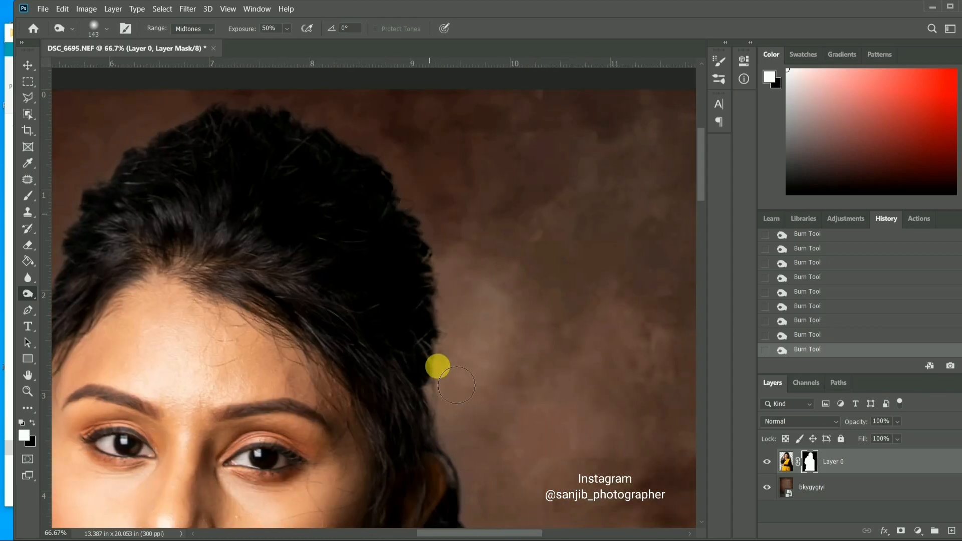
# - Examine the burned mask edge beside the ear and long hair, then the cutout across the whole portrait
pyautogui.scroll(-3, 441, 367)
pyautogui.scroll(-3, 492, 400)
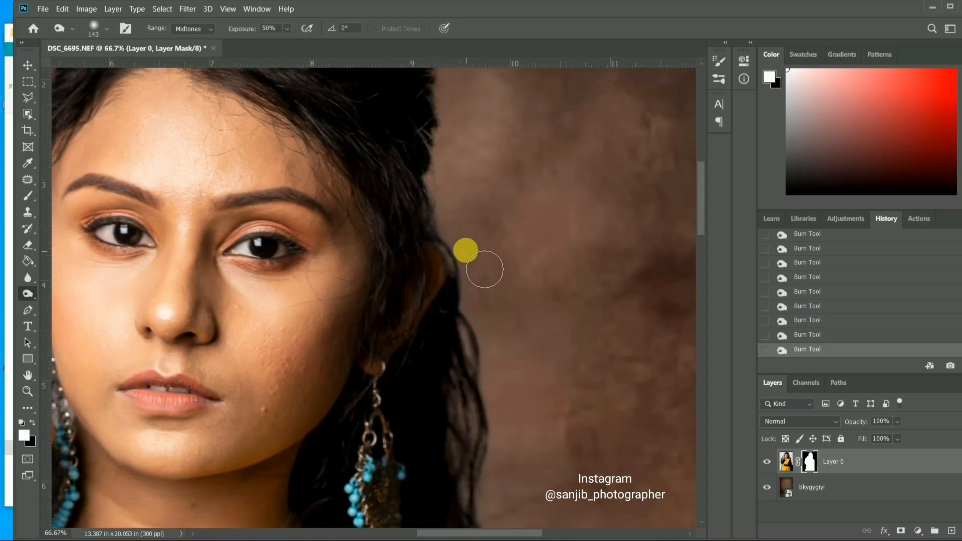
pyautogui.scroll(-2, 504, 320)
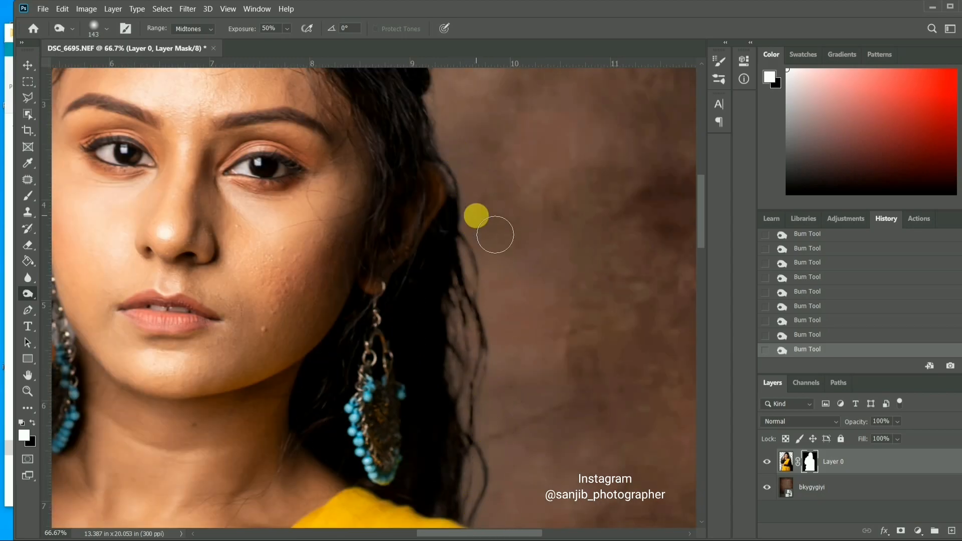
pyautogui.scroll(6, 492, 230)
pyautogui.scroll(-5, 447, 294)
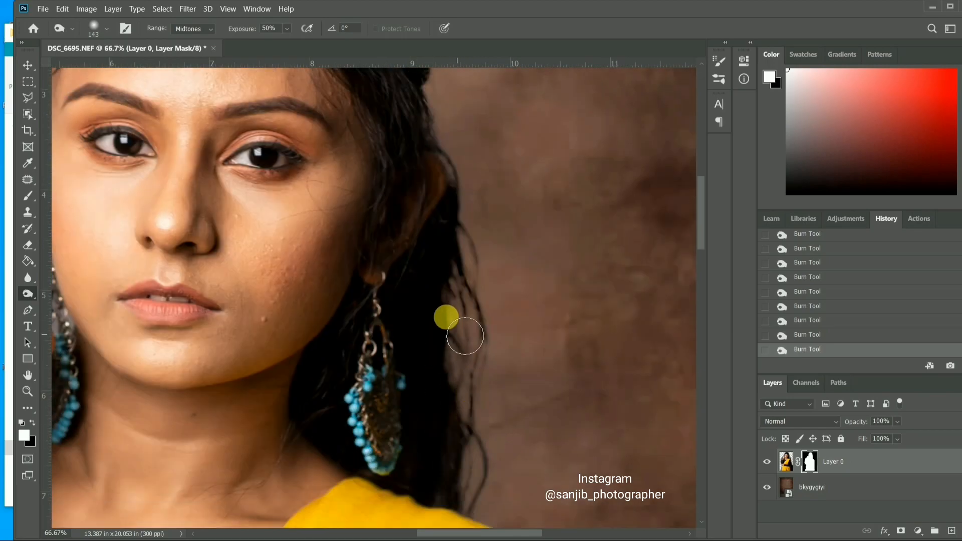
pyautogui.click(28, 391)
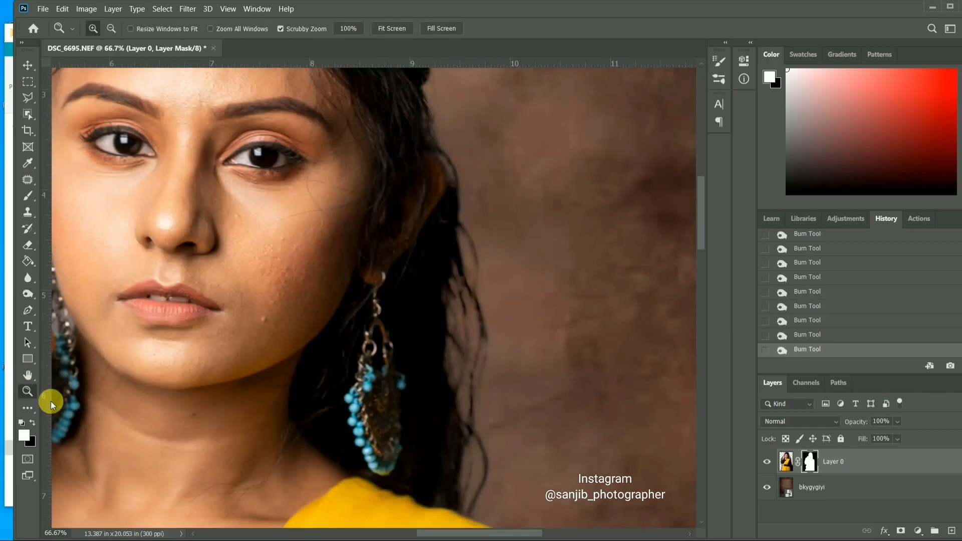
pyautogui.click(110, 28)
pyautogui.click(366, 204)
pyautogui.click(365, 204)
pyautogui.click(366, 204)
pyautogui.click(365, 204)
pyautogui.click(366, 204)
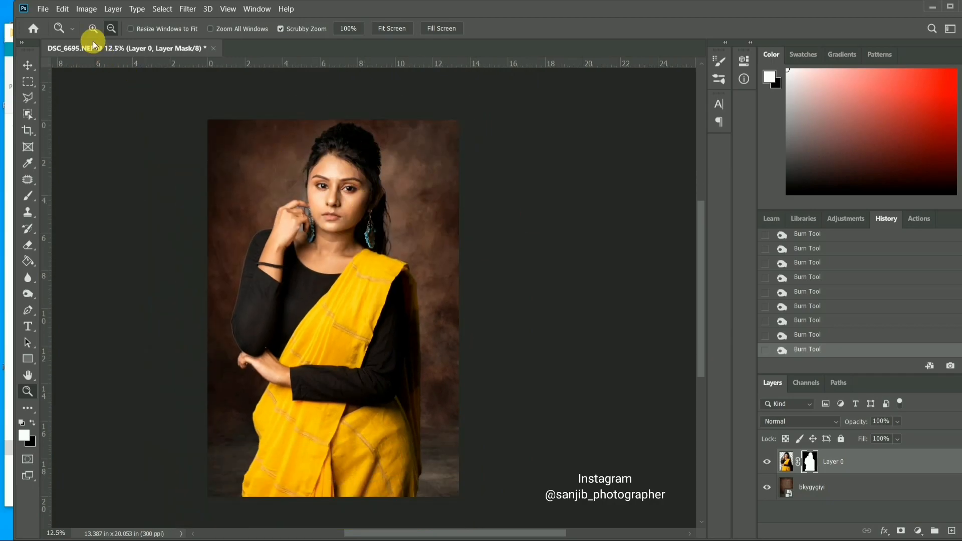
# - Apply Layer 0's layer mask permanently to the layer
pyautogui.moveTo(239, 255); pyautogui.dragTo(321, 173)
pyautogui.rightClick(810, 459)
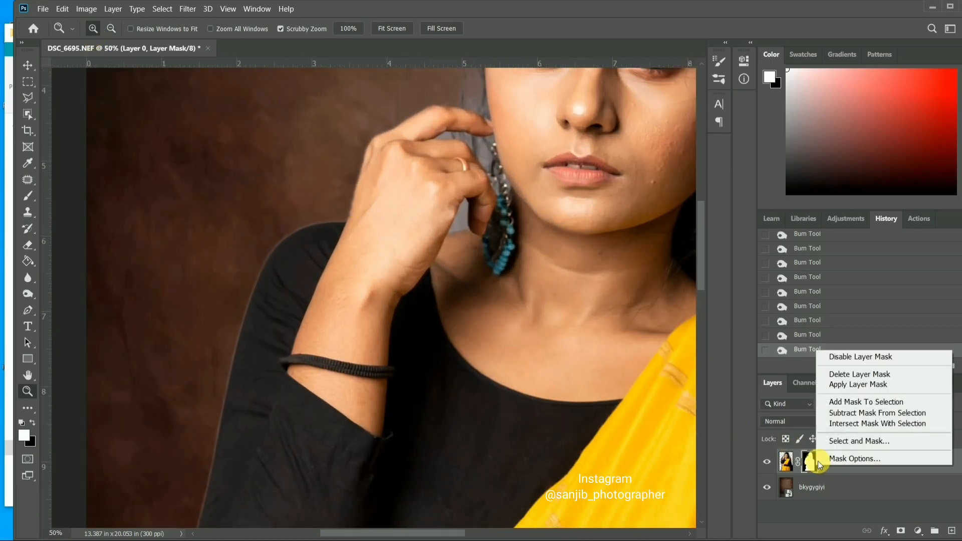
pyautogui.click(858, 384)
# - Erase the pale fringe on Layer 0 where the raised forearm meets the shoulder, using a soft 44 px Eraser
pyautogui.scroll(1, 436, 322)
pyautogui.click(382, 258)
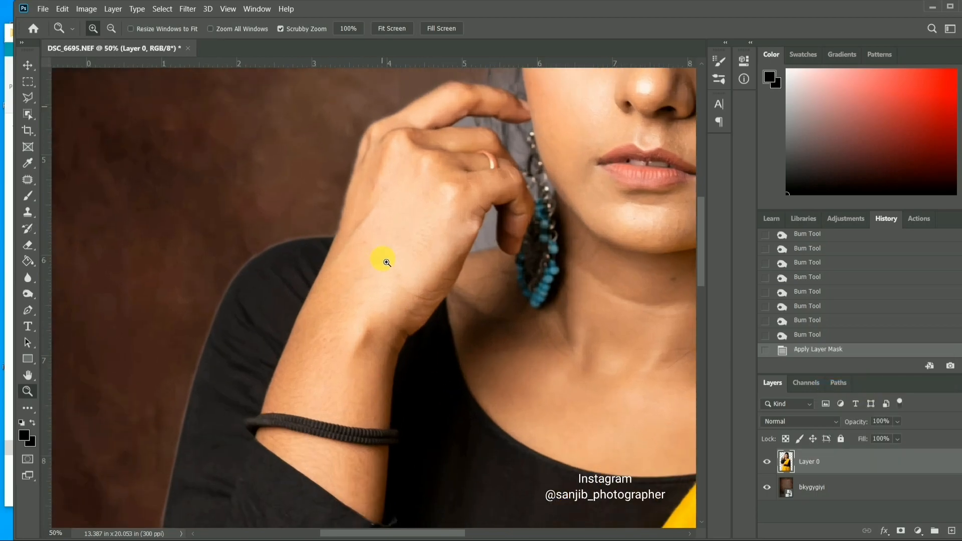
pyautogui.click(29, 245)
pyautogui.rightClick(377, 226)
pyautogui.moveTo(390, 275); pyautogui.dragTo(412, 274)
pyautogui.moveTo(323, 232)
pyautogui.mouseDown()
pyautogui.moveTo(299, 235)
pyautogui.moveTo(335, 235)
pyautogui.moveTo(285, 239)
pyautogui.moveTo(315, 237)
pyautogui.mouseUp()
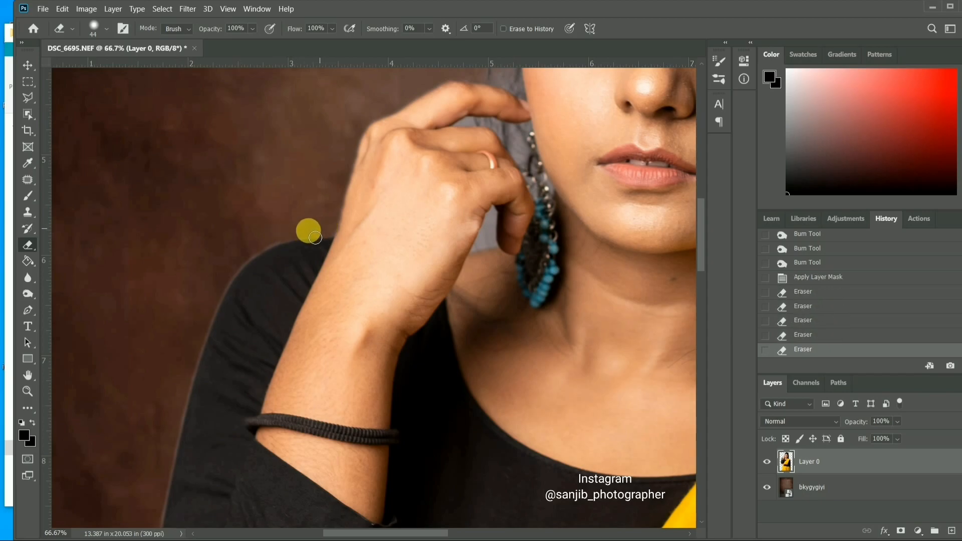
# - Erase the light halo along the black sleeve's shoulder curve with a soft 28 px Eraser
pyautogui.click(33, 389)
pyautogui.click(220, 282)
pyautogui.click(220, 282)
pyautogui.click(28, 245)
pyautogui.rightClick(422, 149)
pyautogui.click(497, 179)
pyautogui.click(403, 148)
pyautogui.moveTo(426, 152)
pyautogui.mouseDown()
pyautogui.moveTo(316, 210)
pyautogui.moveTo(244, 273)
pyautogui.mouseUp()
pyautogui.scroll(-2, 256, 243)
pyautogui.moveTo(268, 154)
pyautogui.mouseDown()
pyautogui.moveTo(243, 227)
pyautogui.moveTo(222, 206)
pyautogui.mouseUp()
pyautogui.scroll(-1, 245, 150)
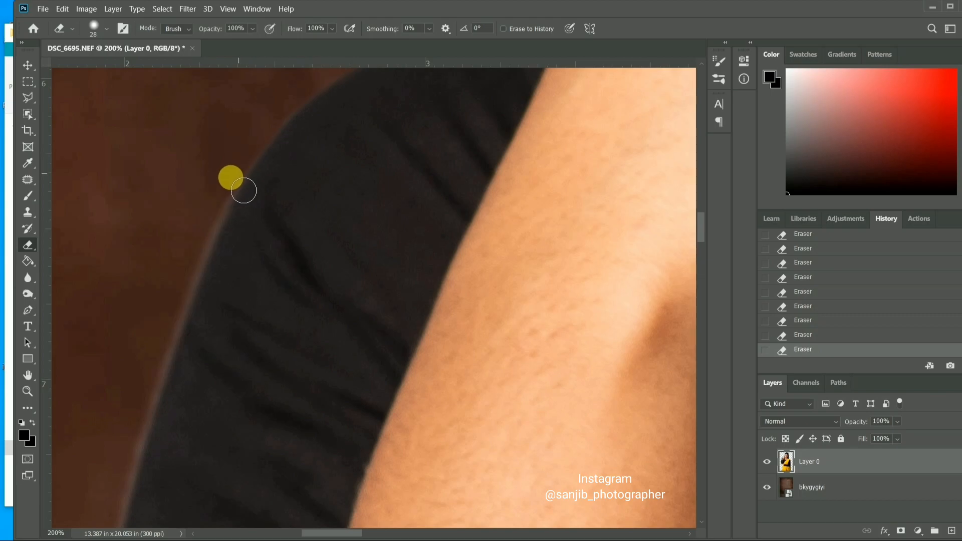
# - Erase the pale fringe down the outer edge of the black sleeve to just below the bracelet's level
pyautogui.scroll(-1, 241, 196)
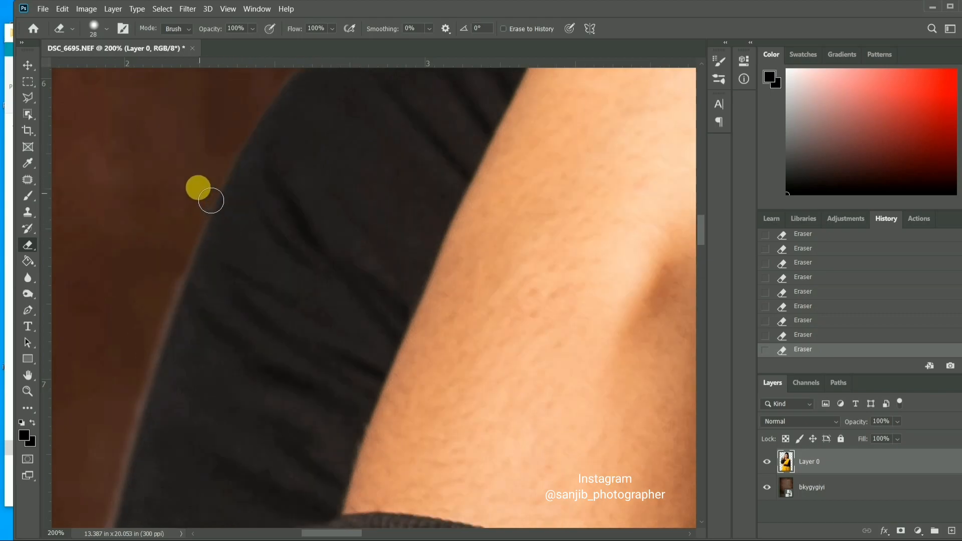
pyautogui.scroll(-2, 165, 349)
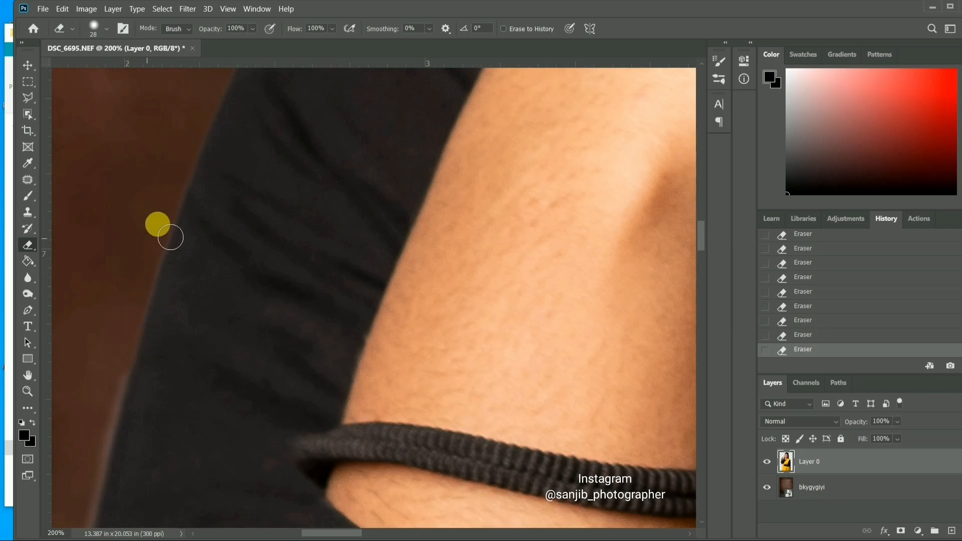
pyautogui.scroll(-3, 146, 273)
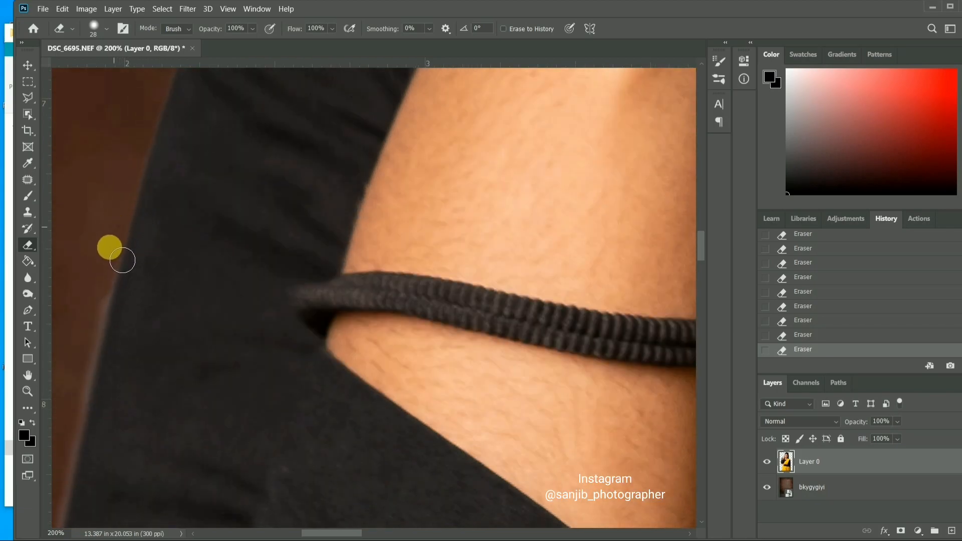
pyautogui.scroll(-1, 112, 274)
pyautogui.moveTo(117, 217); pyautogui.dragTo(88, 348)
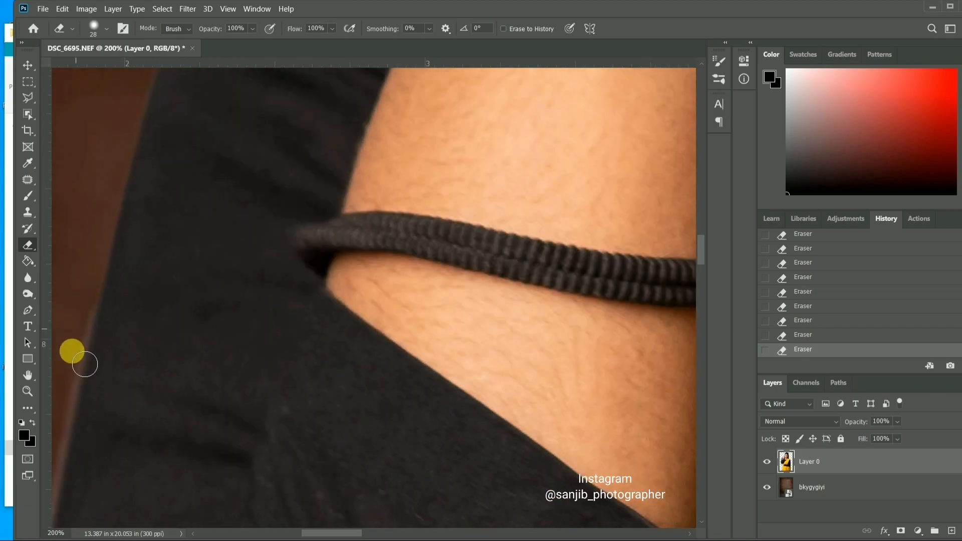
pyautogui.scroll(-2, 89, 346)
pyautogui.moveTo(349, 534); pyautogui.dragTo(333, 534)
pyautogui.scroll(-1, 303, 322)
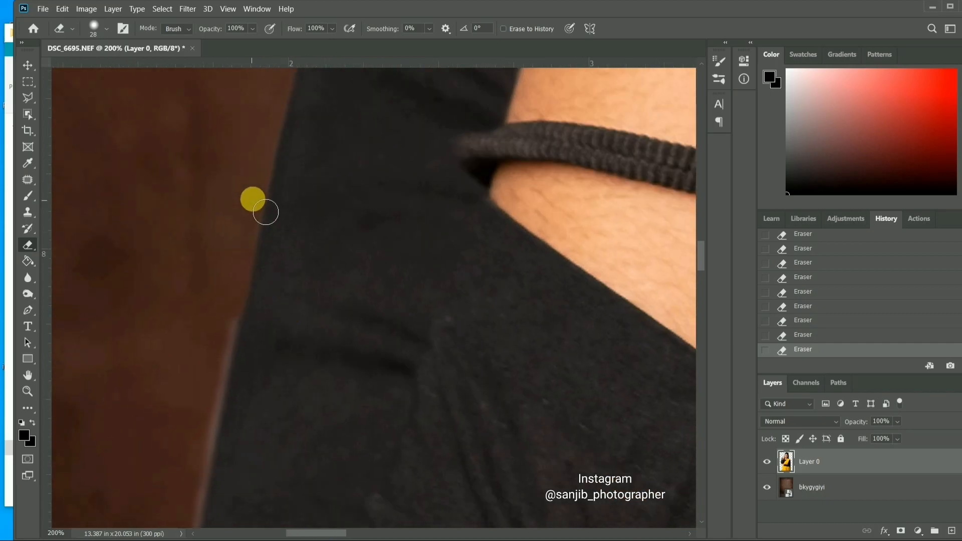
# - Step back one eraser stroke and erase the sleeve's outer fringe again from below the bracelet towards the elbow
pyautogui.click(801, 333)
pyautogui.click(257, 244)
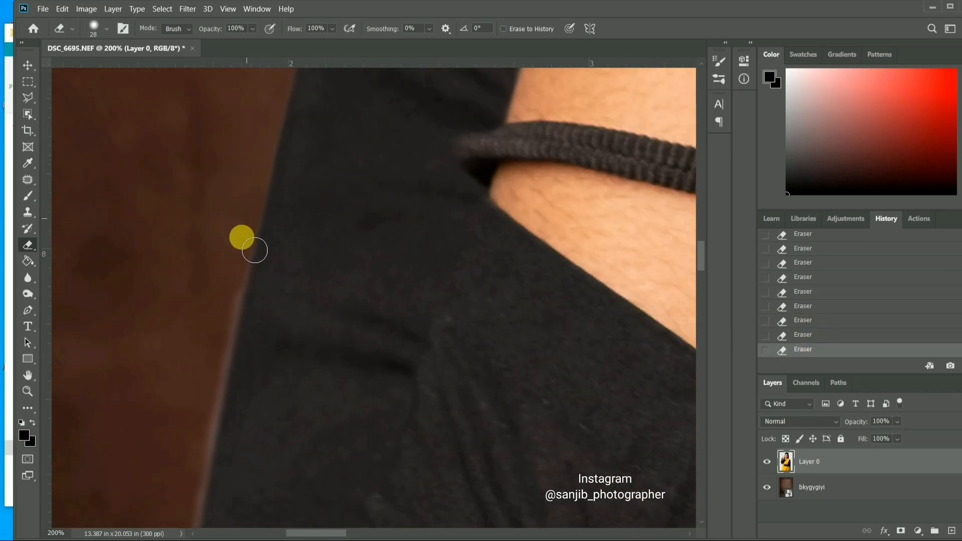
pyautogui.scroll(-2, 237, 215)
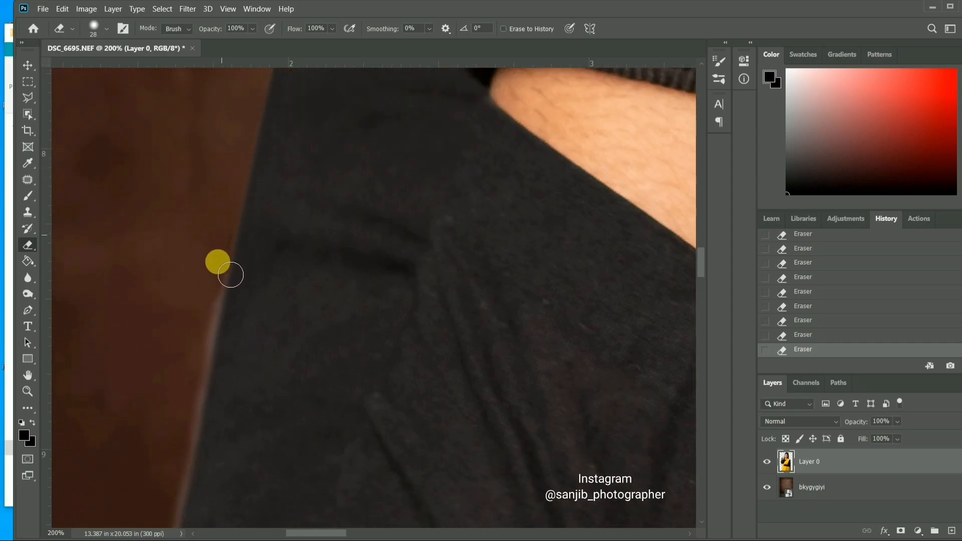
pyautogui.scroll(-2, 222, 213)
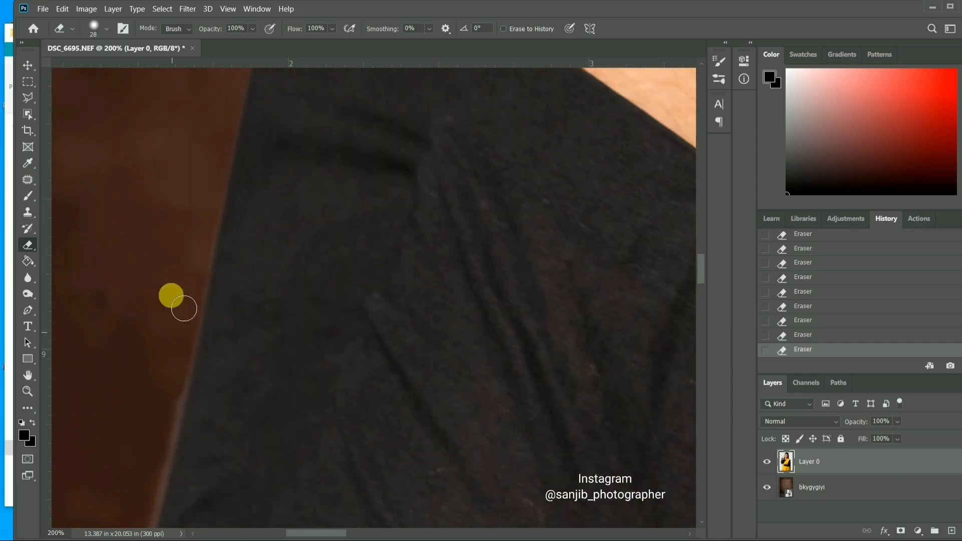
pyautogui.scroll(-3, 185, 339)
pyautogui.scroll(-3, 176, 224)
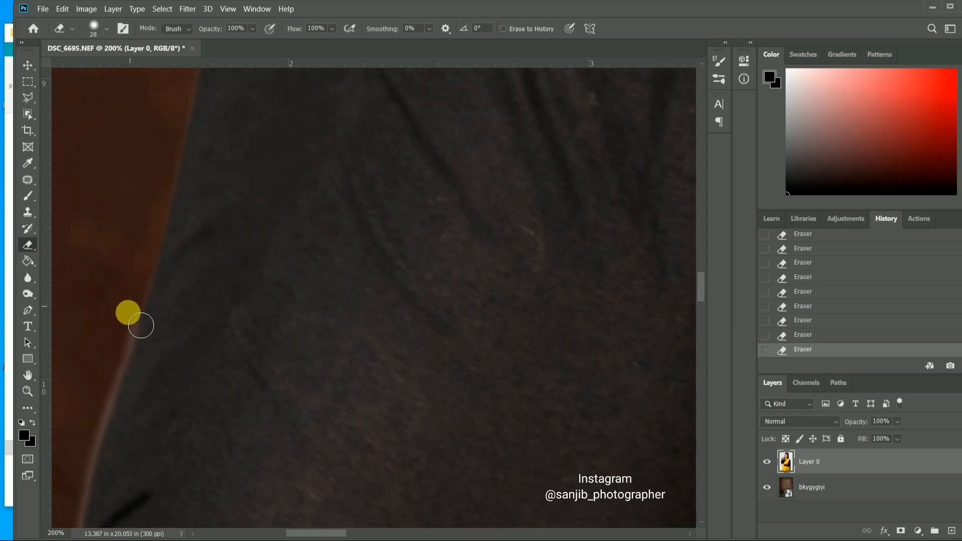
# - Erase the pale rim around the bent elbow down towards the folded hand with the 28 px Eraser
pyautogui.scroll(-3, 165, 311)
pyautogui.moveTo(322, 533); pyautogui.dragTo(307, 532)
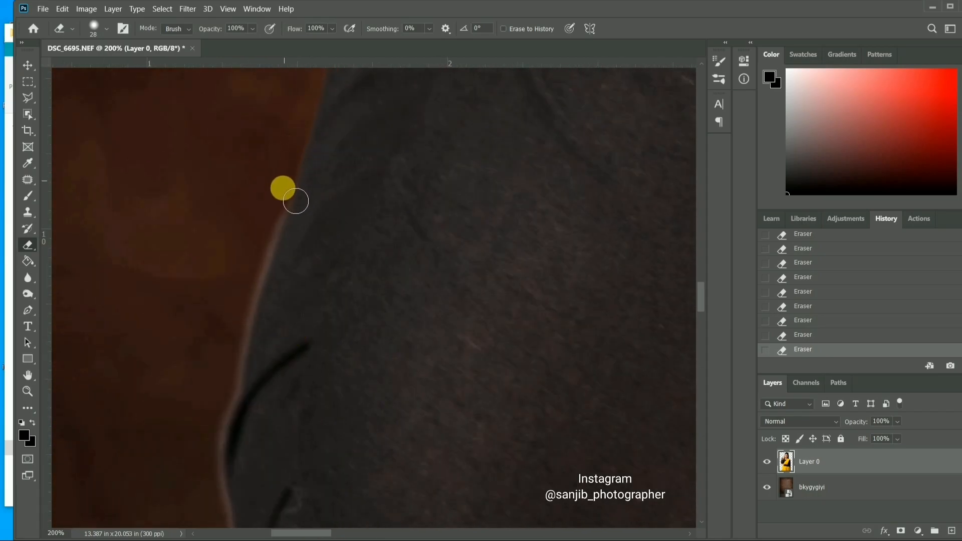
pyautogui.scroll(-1, 266, 281)
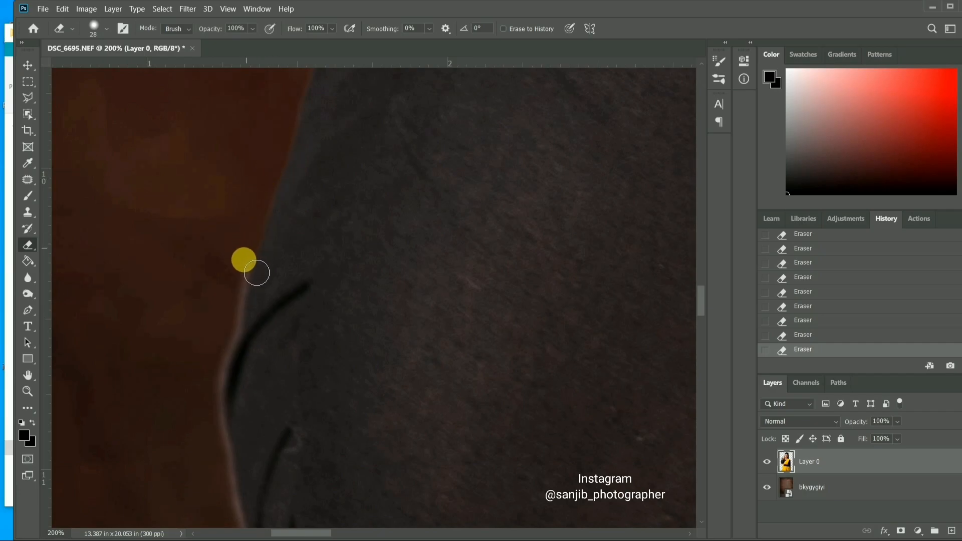
pyautogui.scroll(-2, 228, 356)
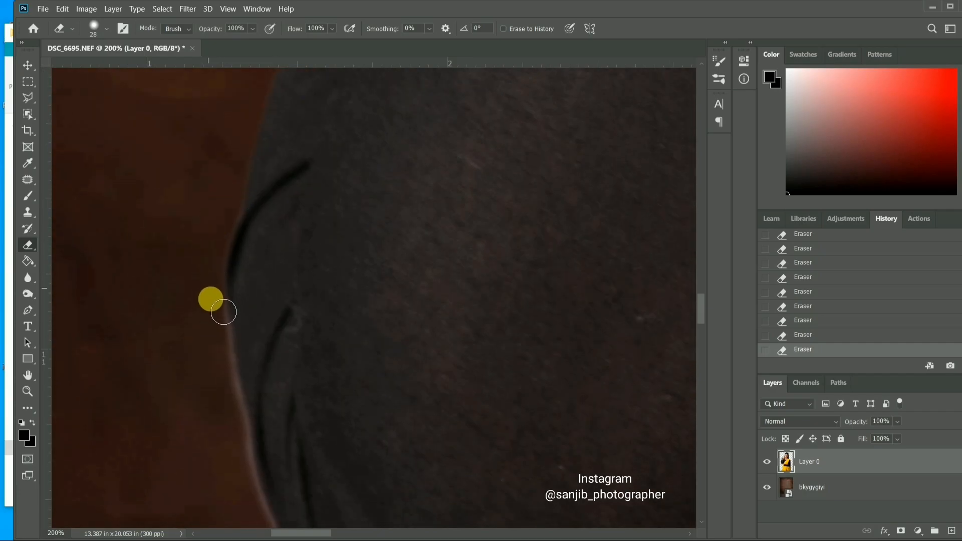
pyautogui.scroll(-3, 219, 304)
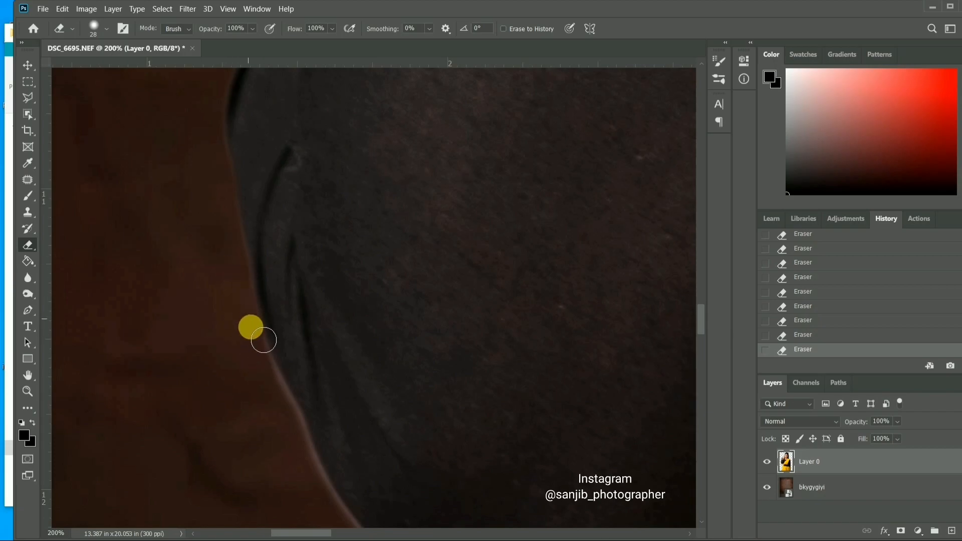
pyautogui.scroll(-3, 398, 424)
pyautogui.moveTo(293, 249); pyautogui.dragTo(346, 369)
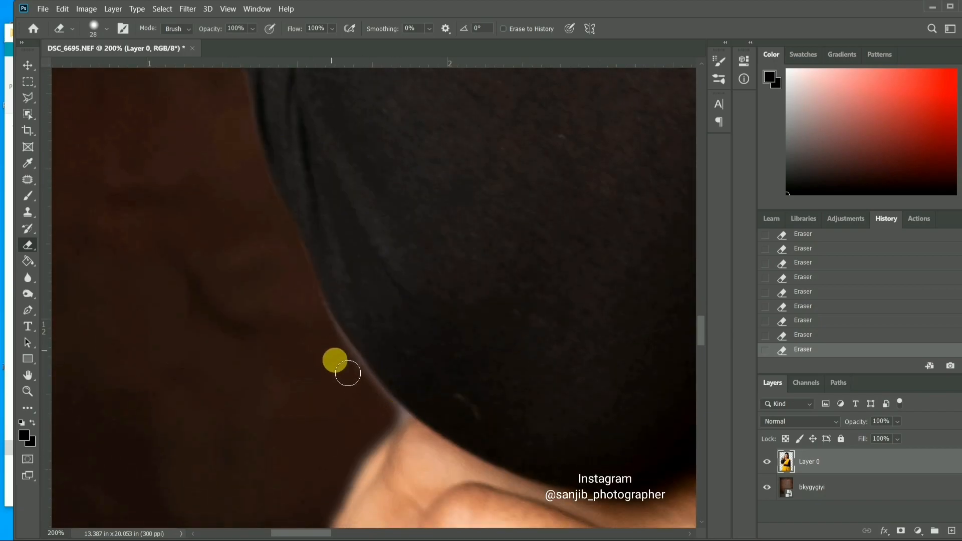
# - Reduce the Eraser to 9 px and clean the lower elbow edge up to where it meets the hand
pyautogui.rightClick(412, 264)
pyautogui.click(511, 324)
pyautogui.moveTo(305, 272)
pyautogui.mouseDown()
pyautogui.moveTo(329, 331)
pyautogui.moveTo(327, 311)
pyautogui.moveTo(404, 408)
pyautogui.mouseUp()
pyautogui.rightClick(455, 327)
pyautogui.click(548, 388)
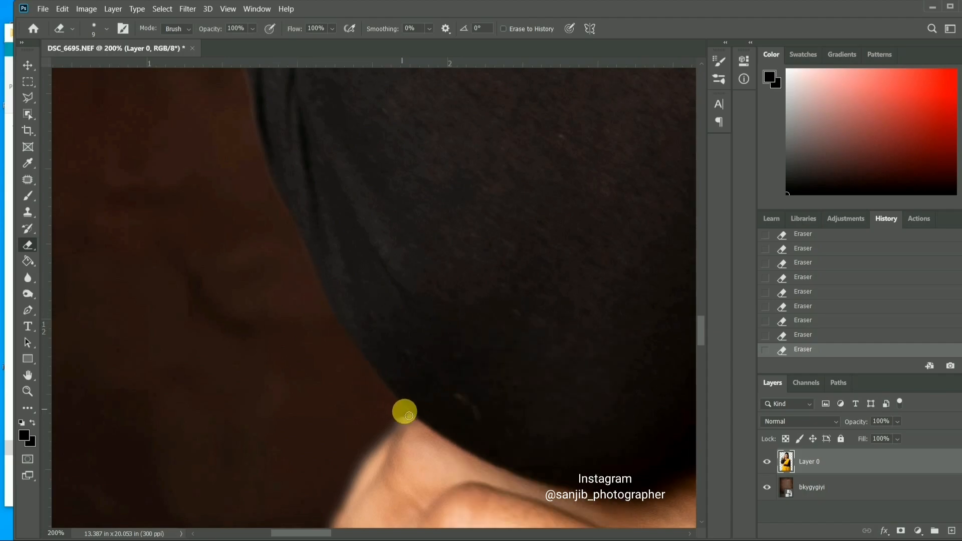
# - Erase the halo around the back of the folded hand and its fingertips with the 9 px Eraser
pyautogui.scroll(-3, 386, 408)
pyautogui.moveTo(401, 319); pyautogui.dragTo(346, 392)
pyautogui.rightClick(455, 331)
pyautogui.click(538, 390)
pyautogui.click(372, 347)
pyautogui.scroll(-3, 376, 300)
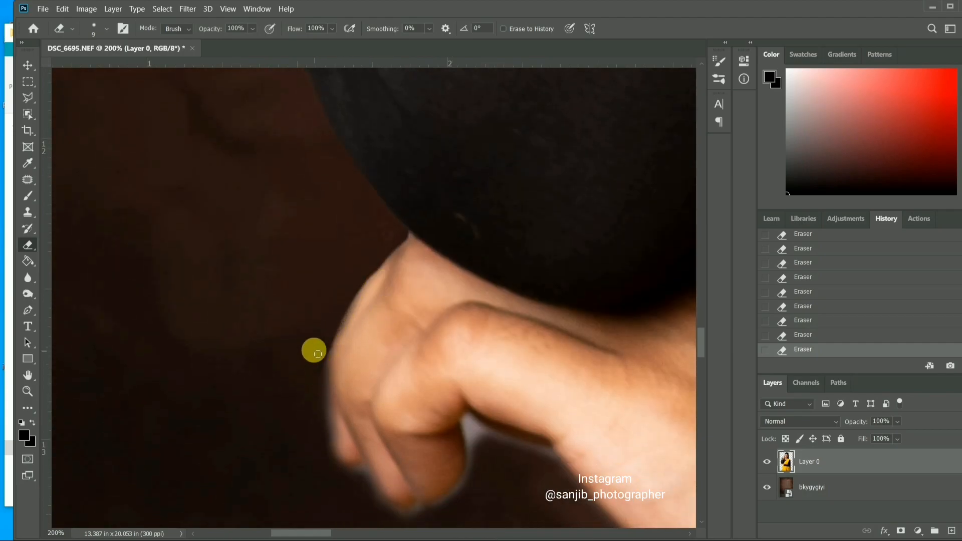
pyautogui.scroll(-2, 316, 326)
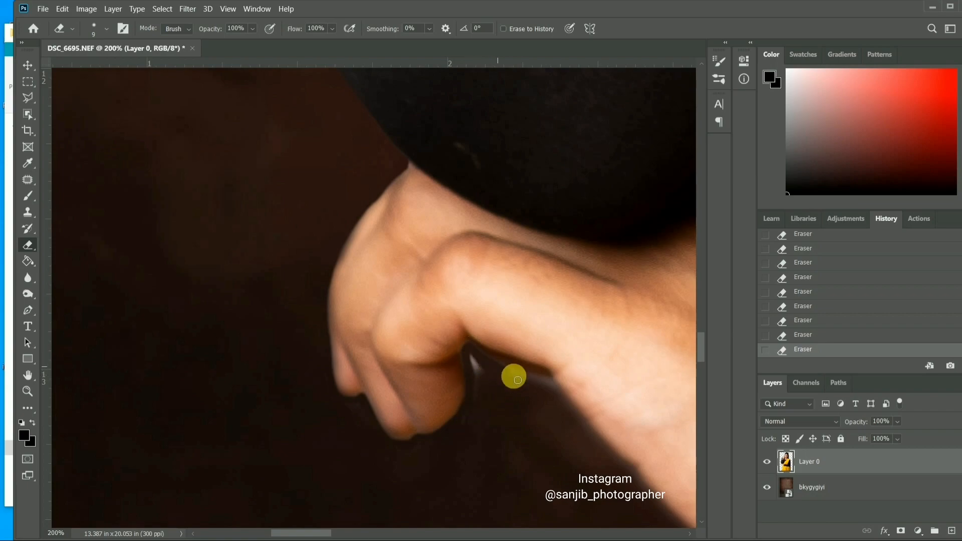
# - Set a soft 18 px Eraser and clear the remnants between the fingers and along the forearm's underside
pyautogui.rightClick(478, 361)
pyautogui.press('Return')
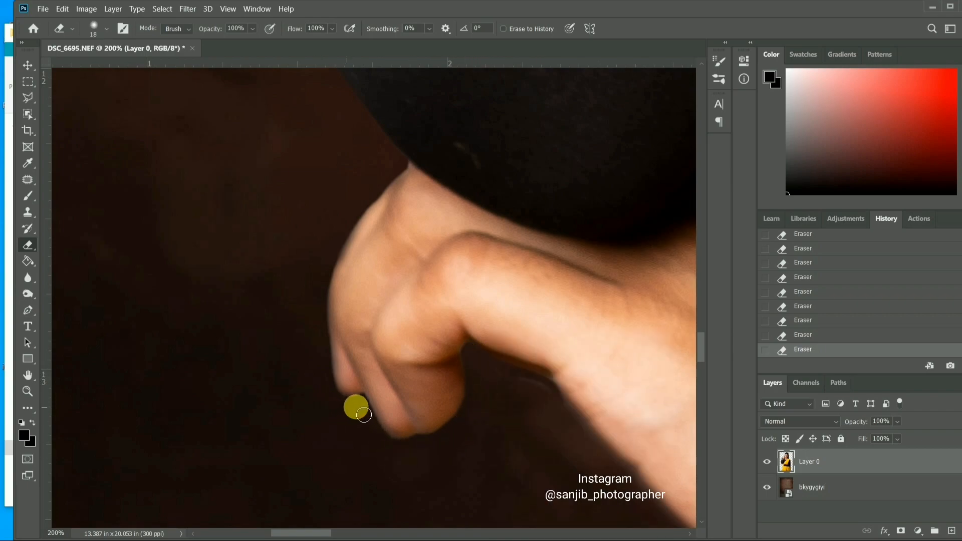
pyautogui.moveTo(318, 533)
pyautogui.mouseDown()
pyautogui.moveTo(371, 531)
pyautogui.moveTo(346, 533)
pyautogui.mouseUp()
pyautogui.scroll(-2, 421, 374)
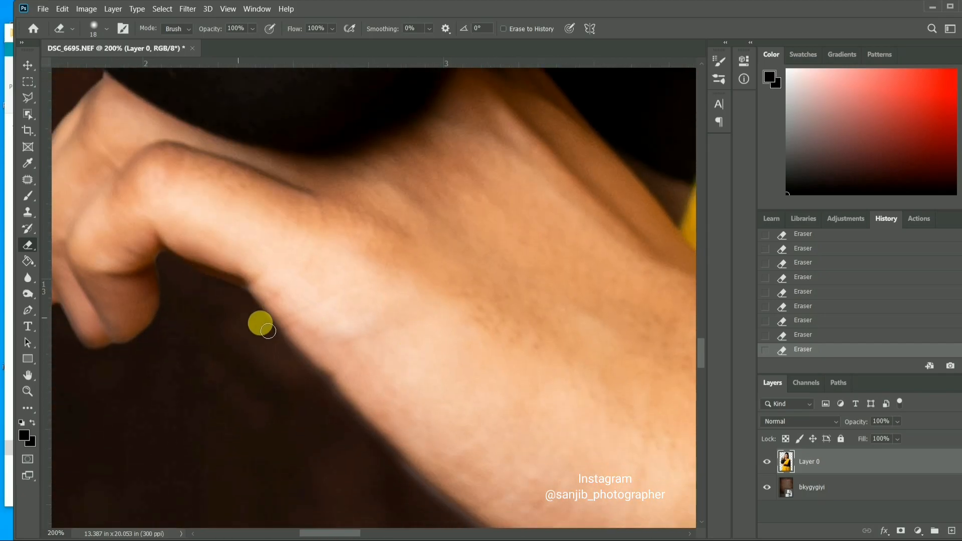
pyautogui.scroll(-2, 351, 441)
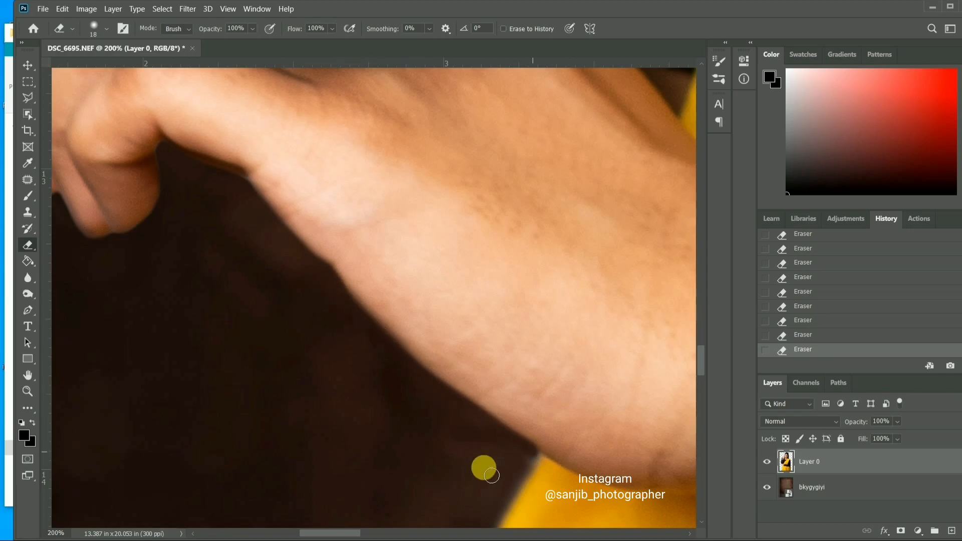
# - Erase the blurry fringe along the yellow saree's edge from the forearm down to its first outward fold
pyautogui.scroll(-1, 466, 401)
pyautogui.scroll(-1, 511, 356)
pyautogui.scroll(-1, 501, 371)
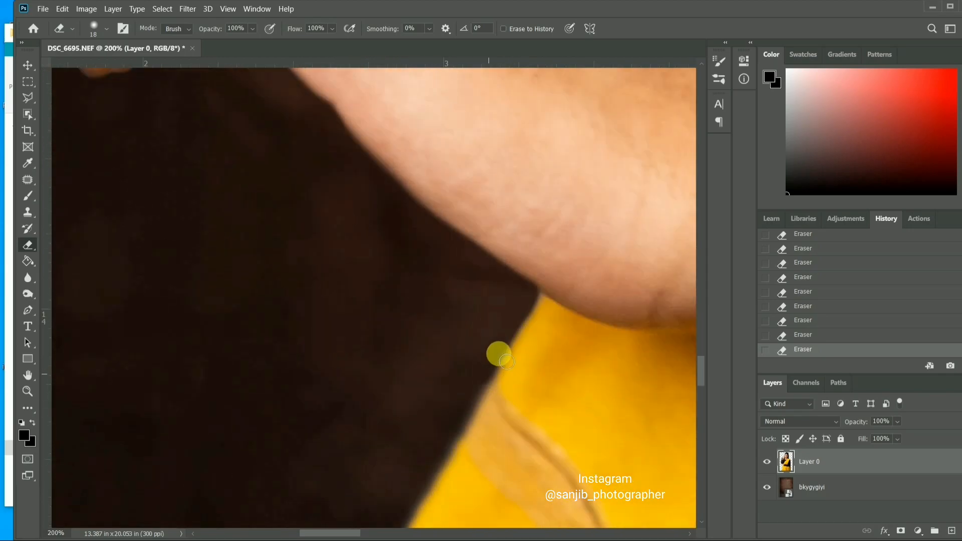
pyautogui.scroll(-2, 451, 381)
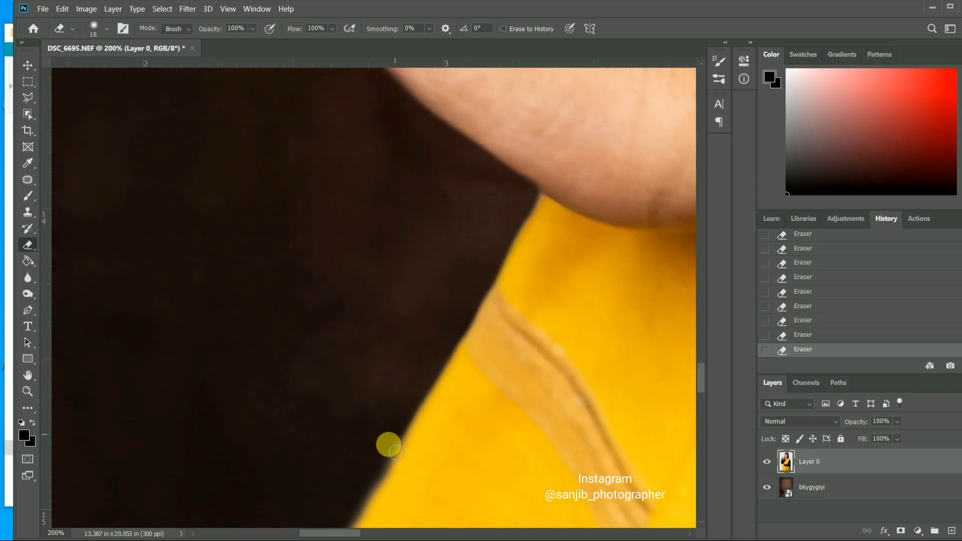
pyautogui.scroll(-1, 416, 326)
pyautogui.scroll(-1, 346, 361)
pyautogui.scroll(-1, 321, 346)
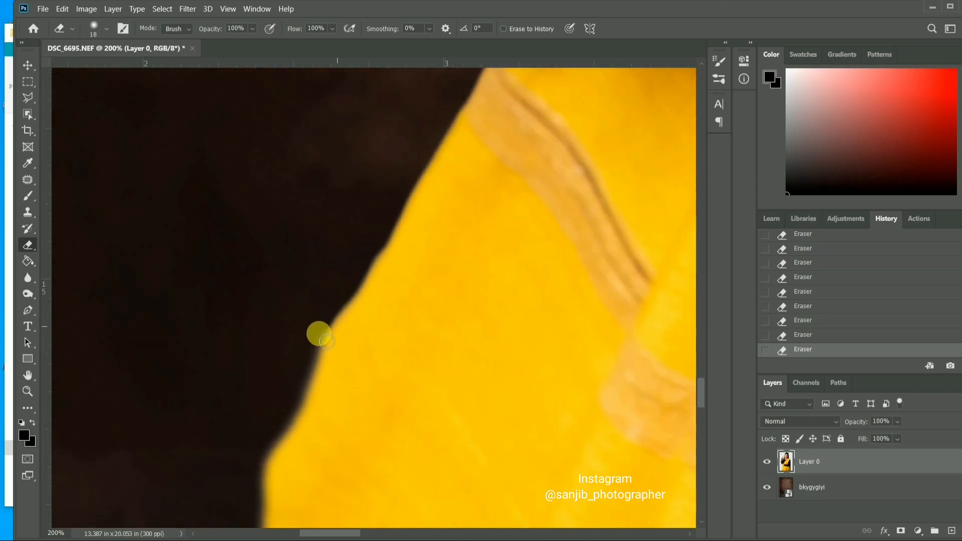
# - Erase the blurry fringe along the yellow saree's edge from its first outward fold down to the photo's lower border
pyautogui.scroll(-1, 268, 328)
pyautogui.scroll(-1, 238, 325)
pyautogui.scroll(-1, 271, 366)
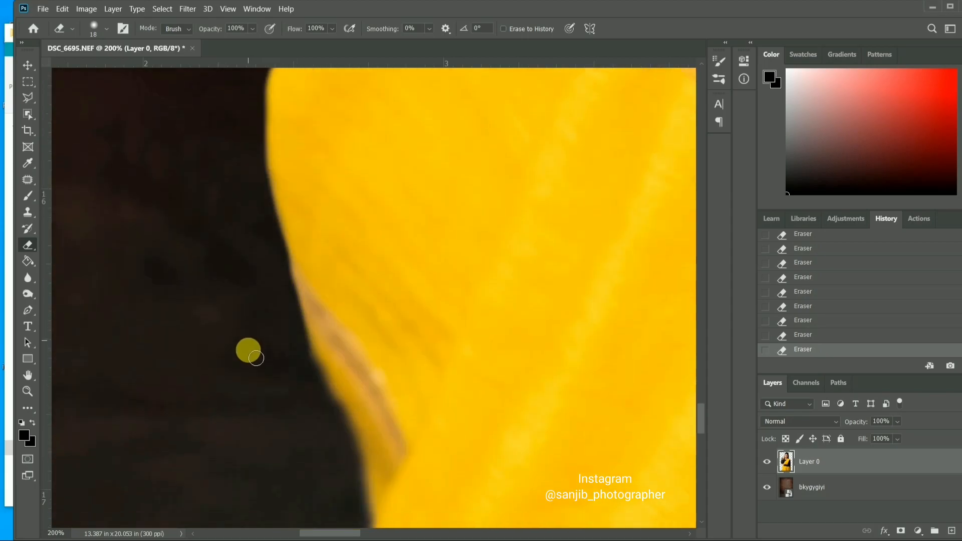
pyautogui.scroll(-1, 336, 386)
pyautogui.scroll(-1, 351, 325)
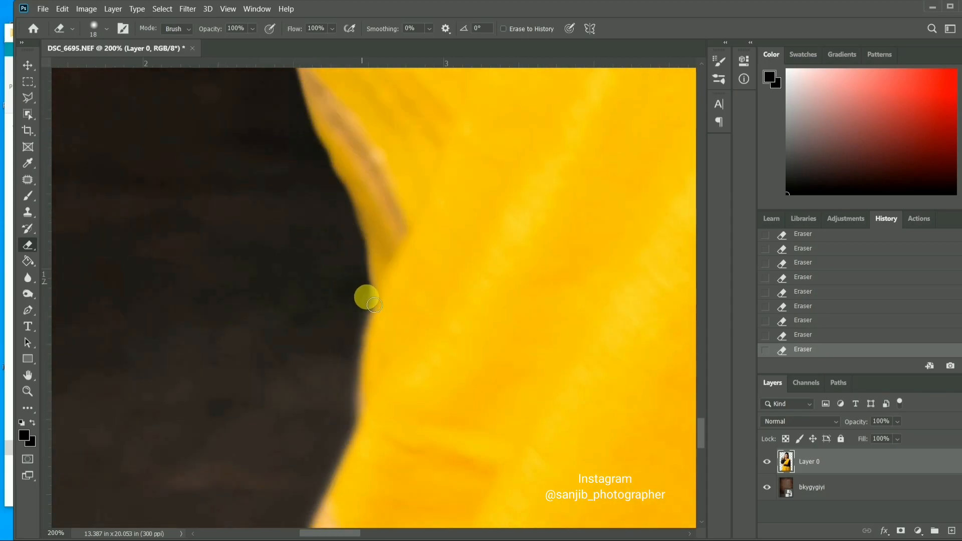
pyautogui.scroll(-1, 348, 351)
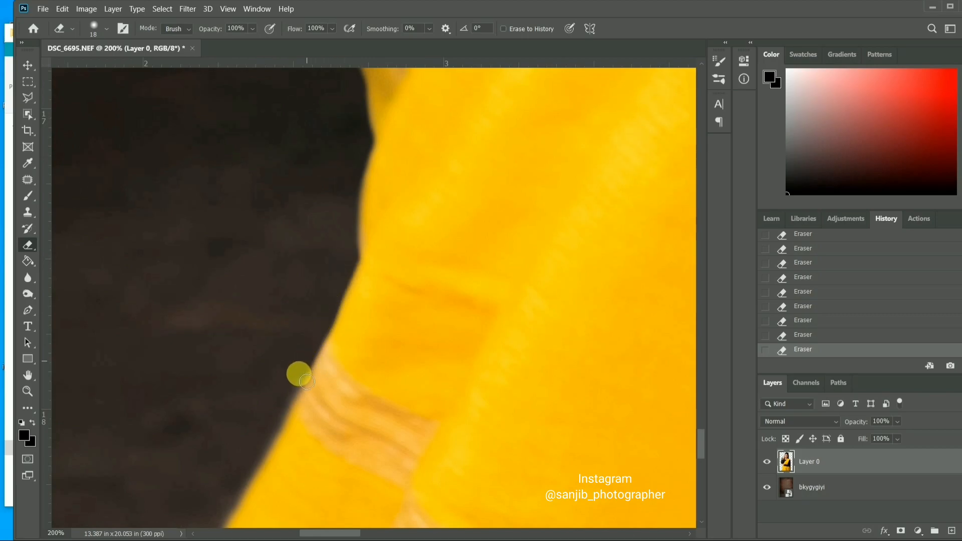
pyautogui.scroll(-1, 307, 271)
pyautogui.scroll(-1, 251, 326)
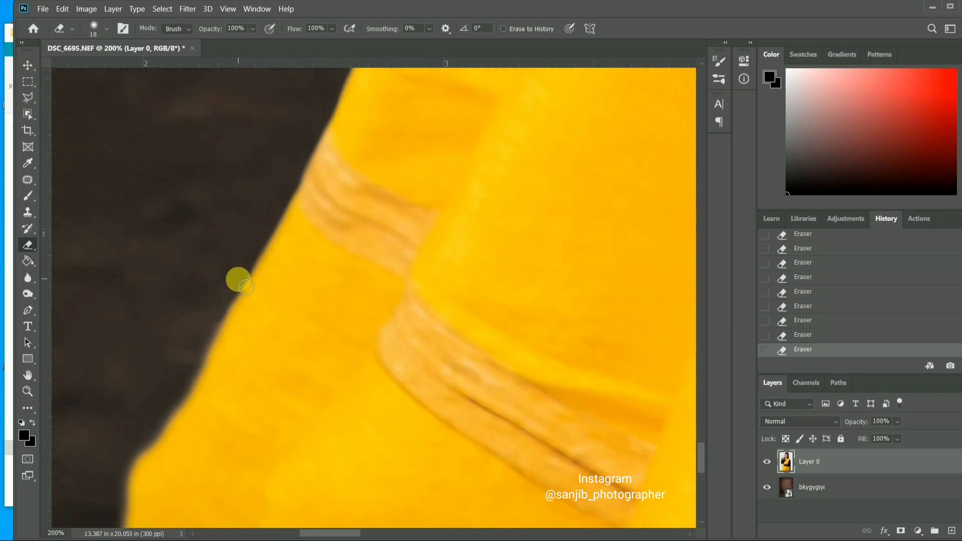
pyautogui.scroll(-1, 228, 264)
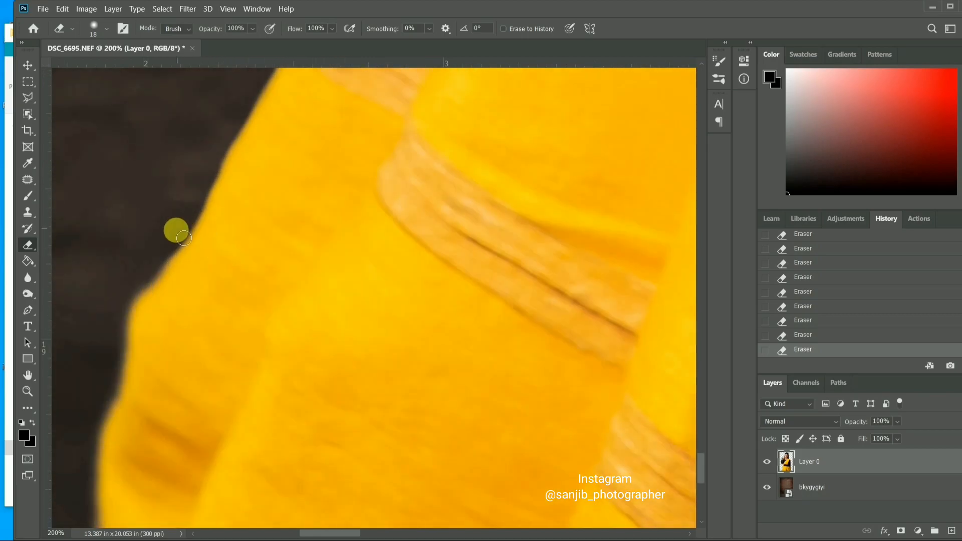
pyautogui.scroll(-2, 91, 318)
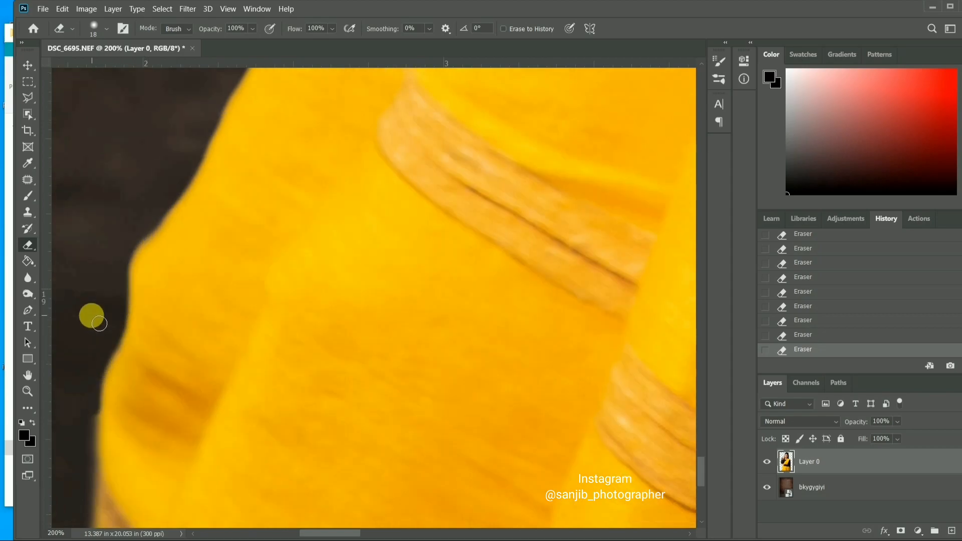
pyautogui.scroll(-1, 93, 351)
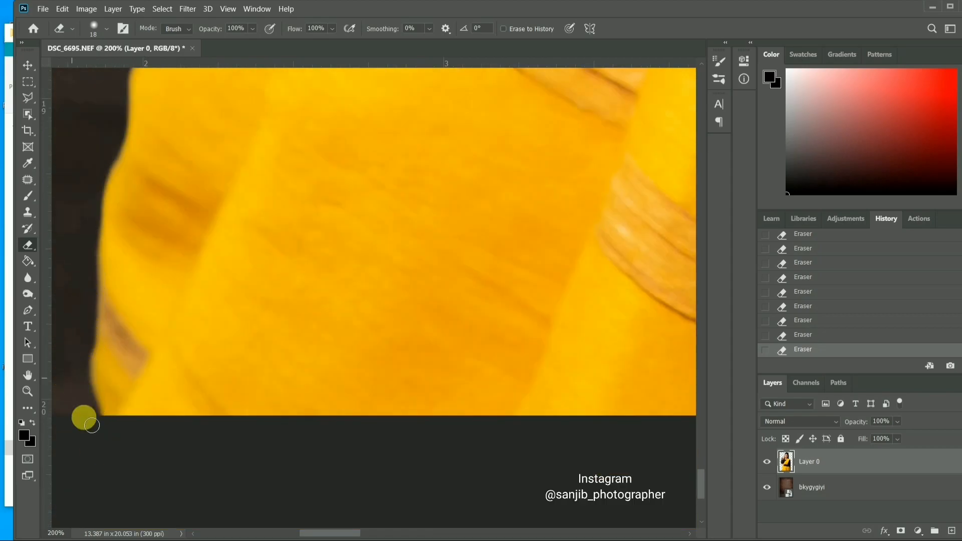
# - Apply a Box Blur smart filter to the bkygygiyi background layer
pyautogui.click(28, 391)
pyautogui.click(112, 30)
pyautogui.click(276, 147)
pyautogui.click(279, 146)
pyautogui.click(281, 148)
pyautogui.scroll(2, 371, 179)
pyautogui.click(374, 183)
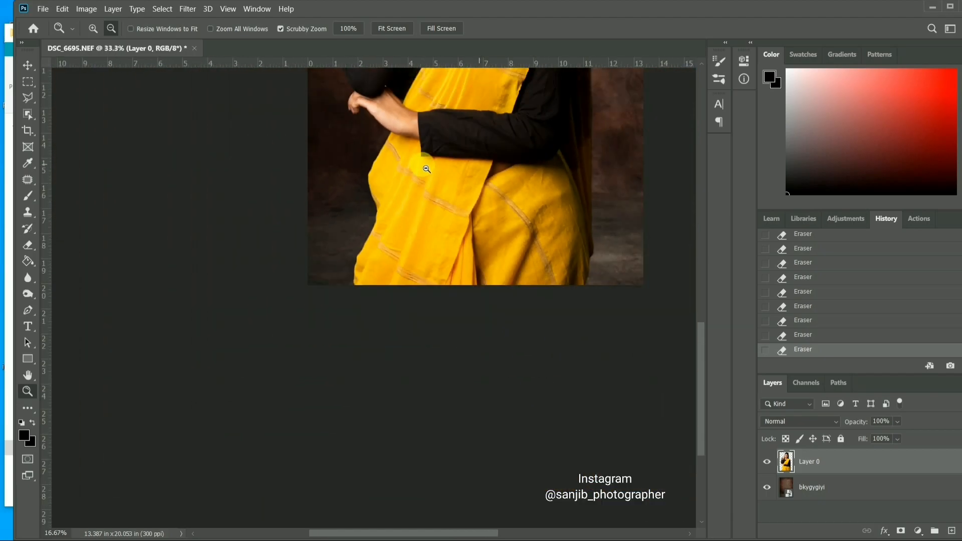
pyautogui.click(425, 166)
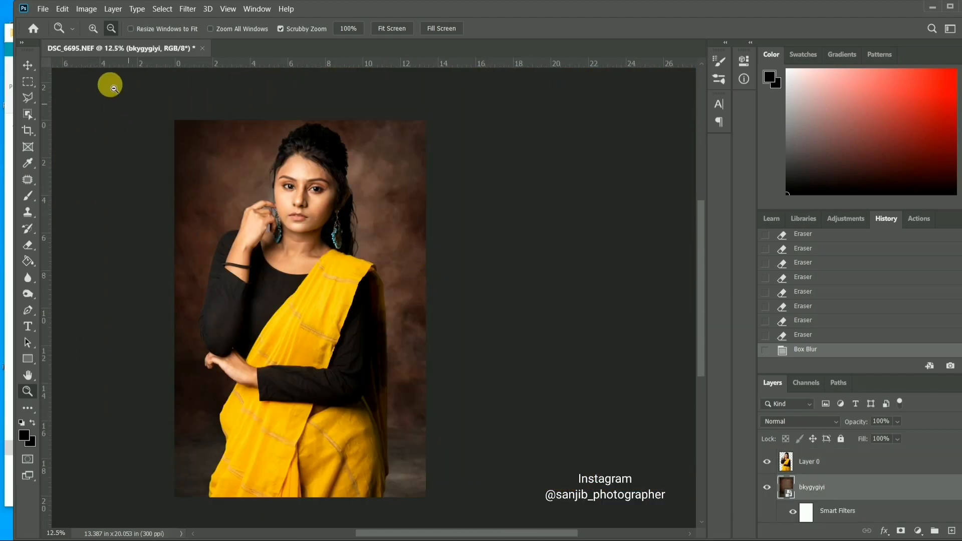
# - Select Layer 0 and erase the grey backdrop remnants under the raised index finger and around the earring's upper hook
pyautogui.click(93, 29)
pyautogui.click(322, 211)
pyautogui.click(247, 183)
pyautogui.click(218, 221)
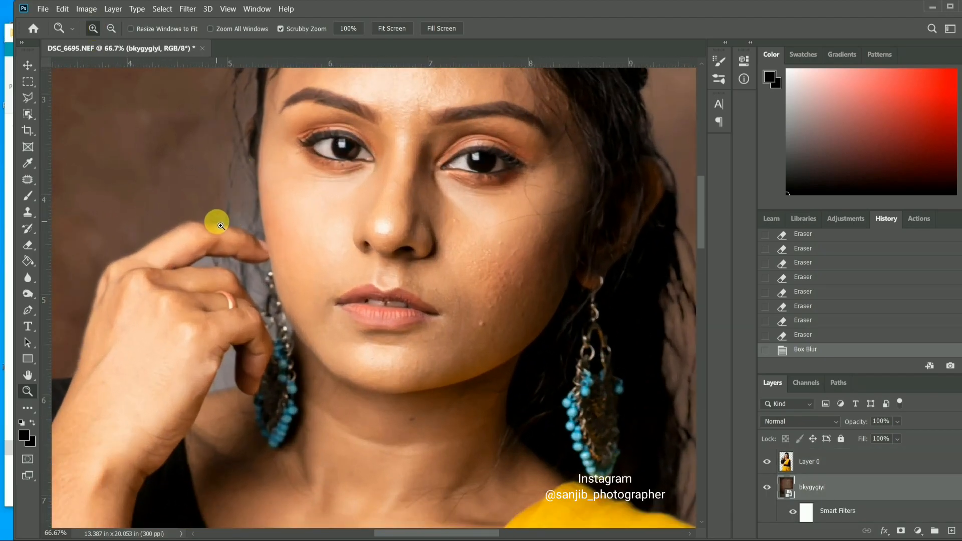
pyautogui.click(273, 230)
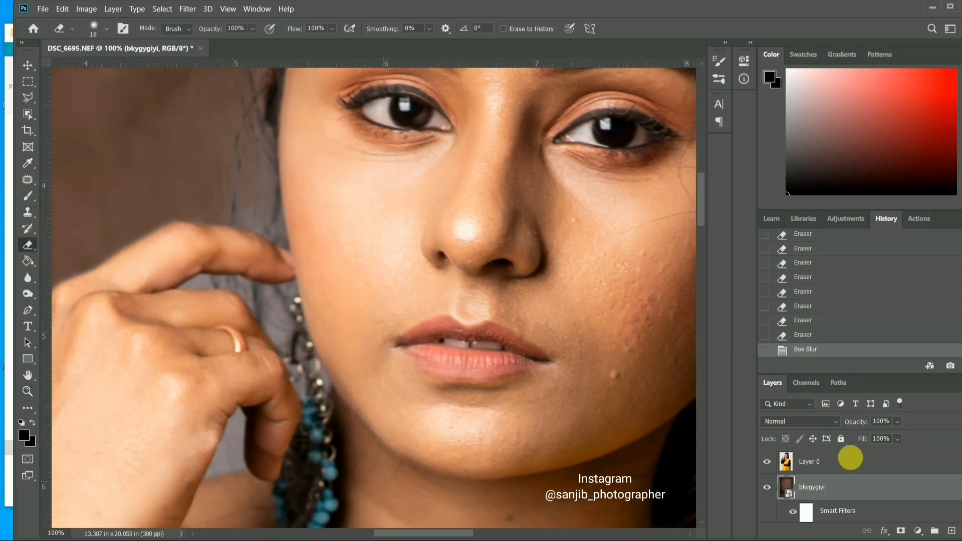
pyautogui.click(940, 471)
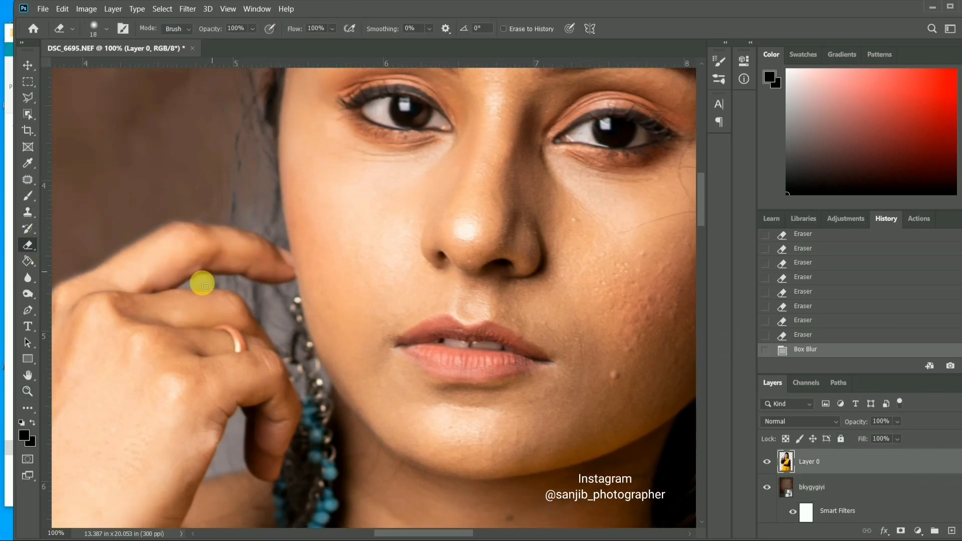
pyautogui.moveTo(202, 280)
pyautogui.mouseDown()
pyautogui.moveTo(230, 279)
pyautogui.moveTo(221, 281)
pyautogui.mouseUp()
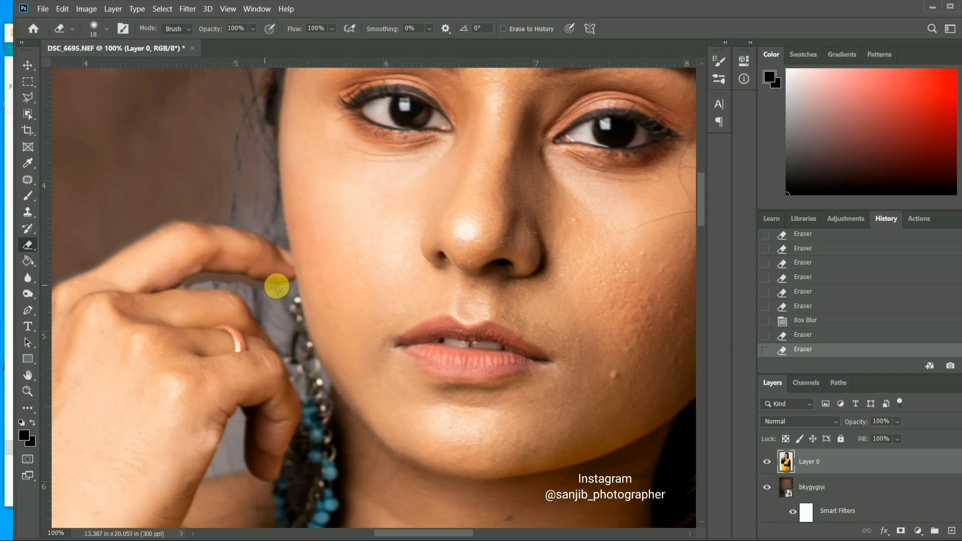
pyautogui.moveTo(293, 299); pyautogui.dragTo(298, 294)
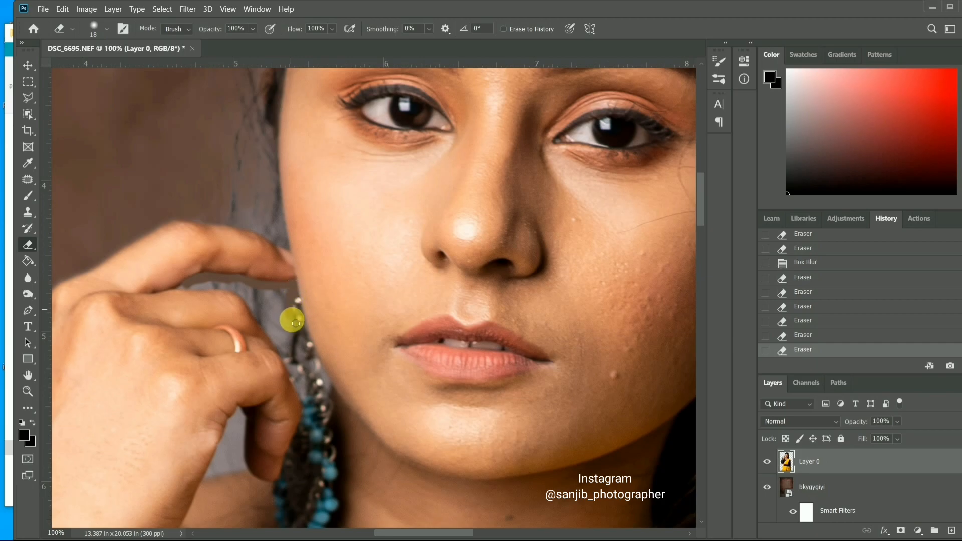
# - Erase the remaining grey patches between the knuckles and the earring chain, down to the first blue beads
pyautogui.moveTo(234, 294)
pyautogui.mouseDown()
pyautogui.moveTo(183, 291)
pyautogui.moveTo(228, 290)
pyautogui.moveTo(252, 306)
pyautogui.moveTo(212, 289)
pyautogui.moveTo(234, 288)
pyautogui.moveTo(265, 300)
pyautogui.mouseUp()
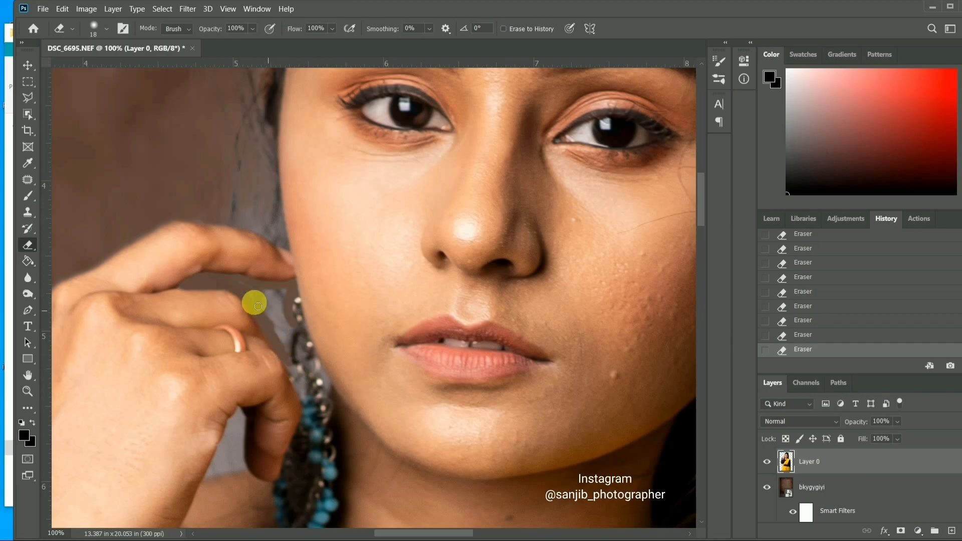
pyautogui.moveTo(253, 307)
pyautogui.mouseDown()
pyautogui.moveTo(238, 288)
pyautogui.moveTo(262, 297)
pyautogui.mouseUp()
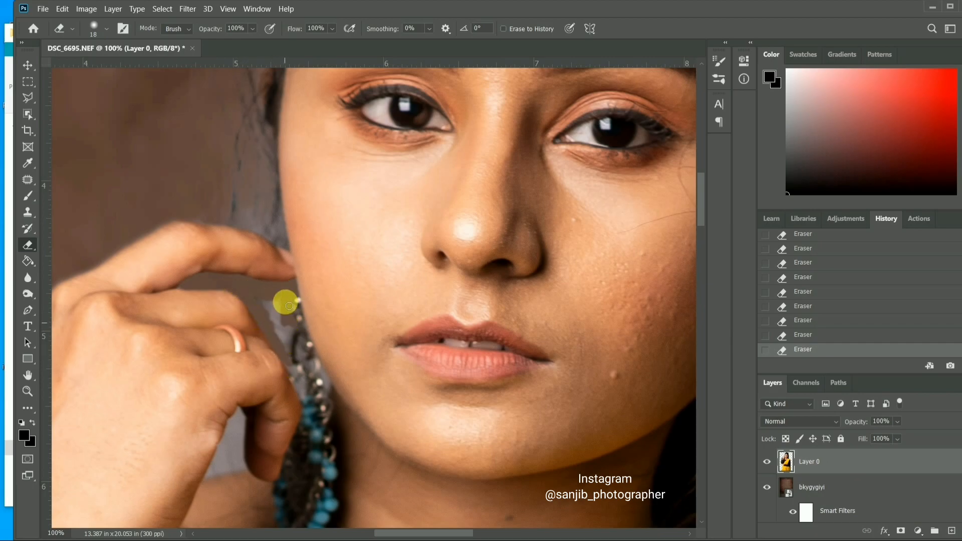
pyautogui.moveTo(300, 329); pyautogui.dragTo(289, 339)
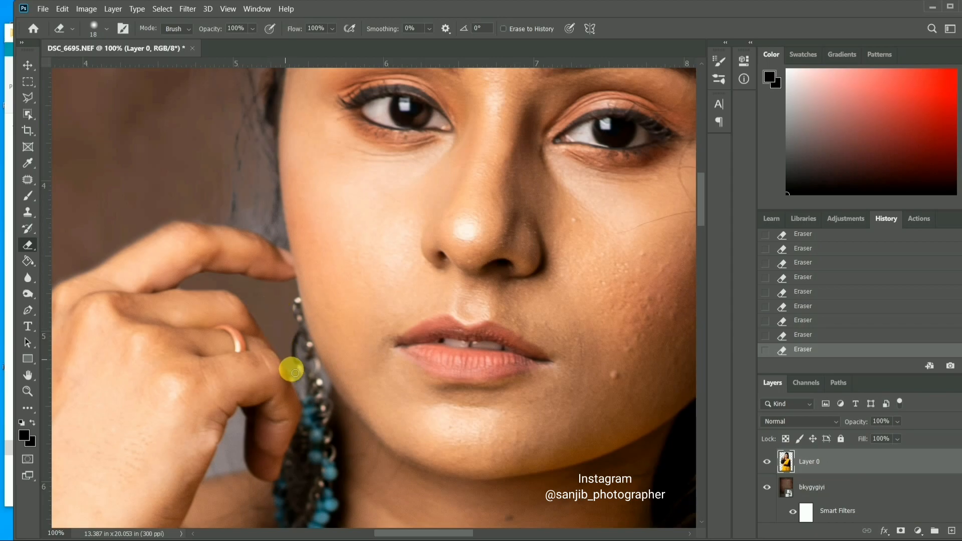
pyautogui.moveTo(308, 397)
pyautogui.mouseDown()
pyautogui.moveTo(292, 376)
pyautogui.moveTo(309, 377)
pyautogui.mouseUp()
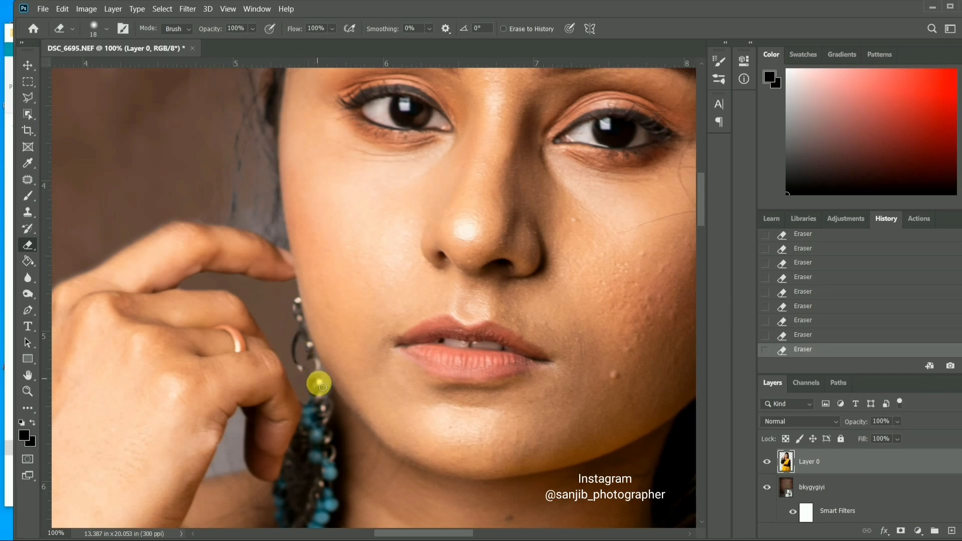
# - Reduce the Eraser to 12 px and clean the gap between the wrist, the bent fingers and the shoulder
pyautogui.scroll(-2, 247, 427)
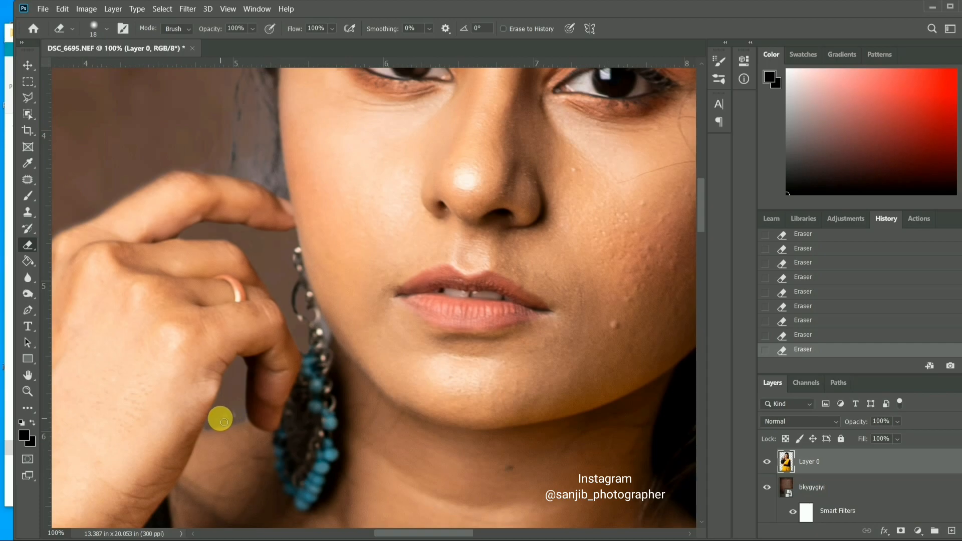
pyautogui.rightClick(233, 419)
pyautogui.moveTo(296, 367); pyautogui.dragTo(293, 367)
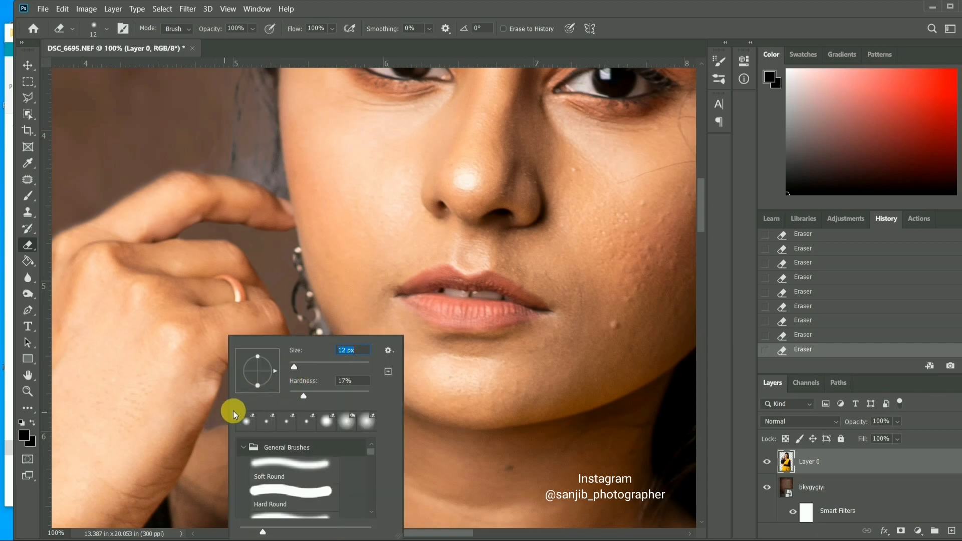
pyautogui.click(203, 427)
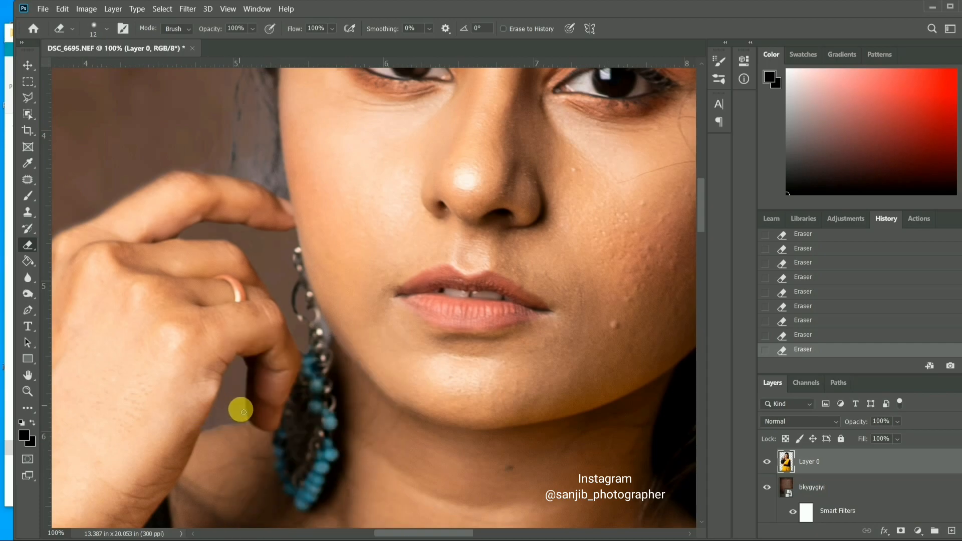
# - Set the Eraser to 25 px and remove the grey hair remnants beside the cheek, down to the index fingertip
pyautogui.scroll(5, 270, 396)
pyautogui.rightClick(383, 303)
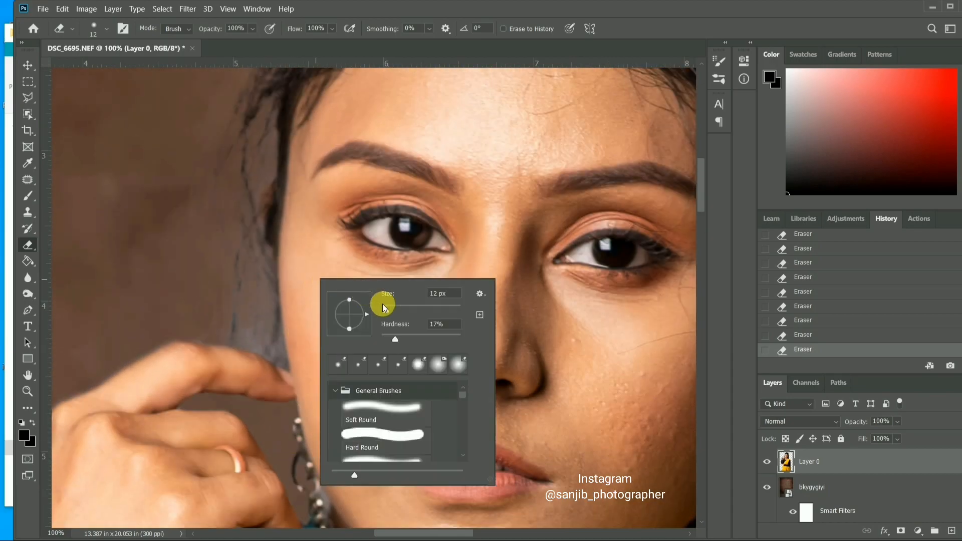
pyautogui.moveTo(230, 224)
pyautogui.mouseDown()
pyautogui.moveTo(258, 336)
pyautogui.moveTo(246, 225)
pyautogui.moveTo(263, 283)
pyautogui.moveTo(262, 237)
pyautogui.moveTo(267, 273)
pyautogui.mouseUp()
pyautogui.rightClick(269, 272)
pyautogui.moveTo(348, 303); pyautogui.dragTo(344, 303)
pyautogui.click(250, 258)
pyautogui.moveTo(273, 294); pyautogui.dragTo(284, 344)
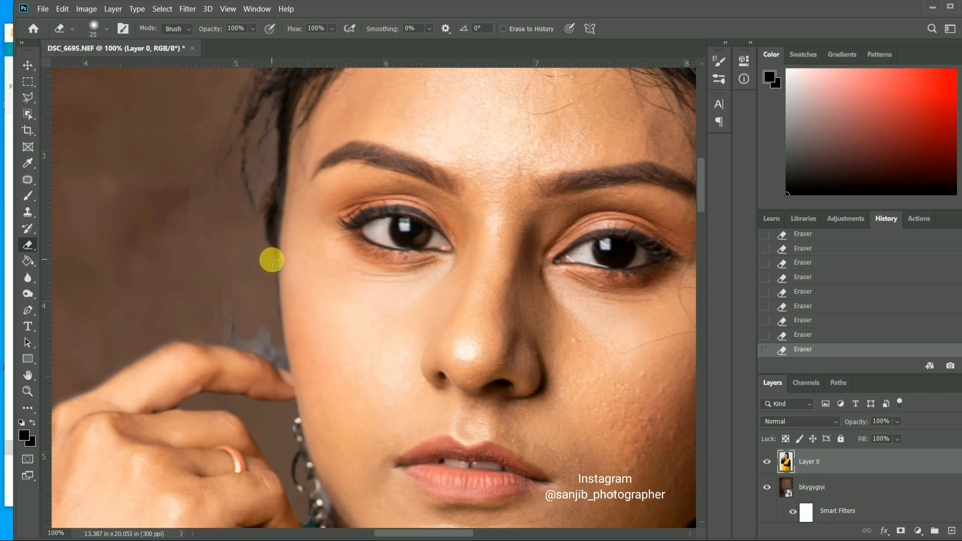
pyautogui.moveTo(290, 372); pyautogui.dragTo(287, 368)
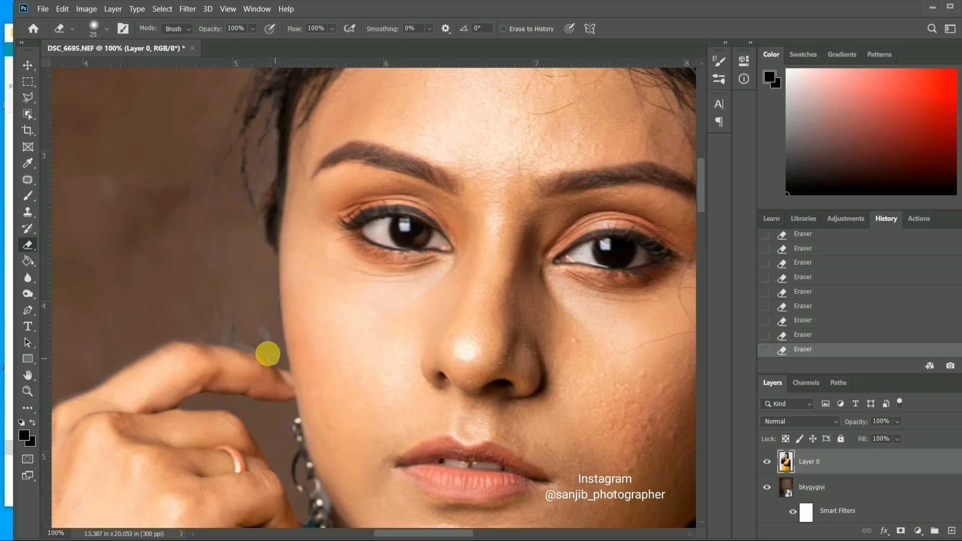
# - Erase the last wisps above the index finger, enlarging the Eraser to 50 px for the area beside the face
pyautogui.moveTo(230, 340)
pyautogui.mouseDown()
pyautogui.moveTo(268, 332)
pyautogui.moveTo(240, 337)
pyautogui.mouseUp()
pyautogui.rightClick(238, 314)
pyautogui.moveTo(310, 346); pyautogui.dragTo(318, 346)
pyautogui.click(181, 153)
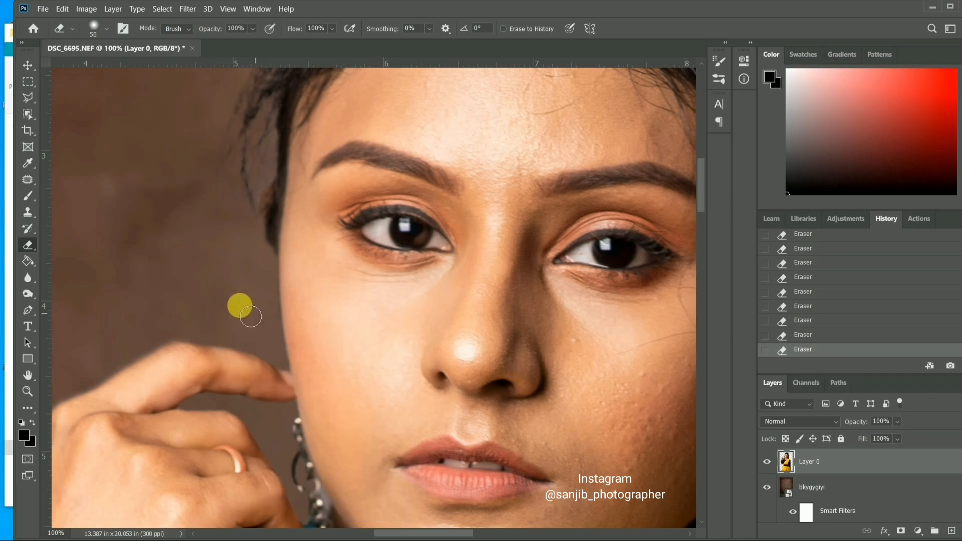
# - Examine the hair outline up to the crown and the whole portrait against the blurred backdrop for leftover edges
pyautogui.scroll(1, 255, 315)
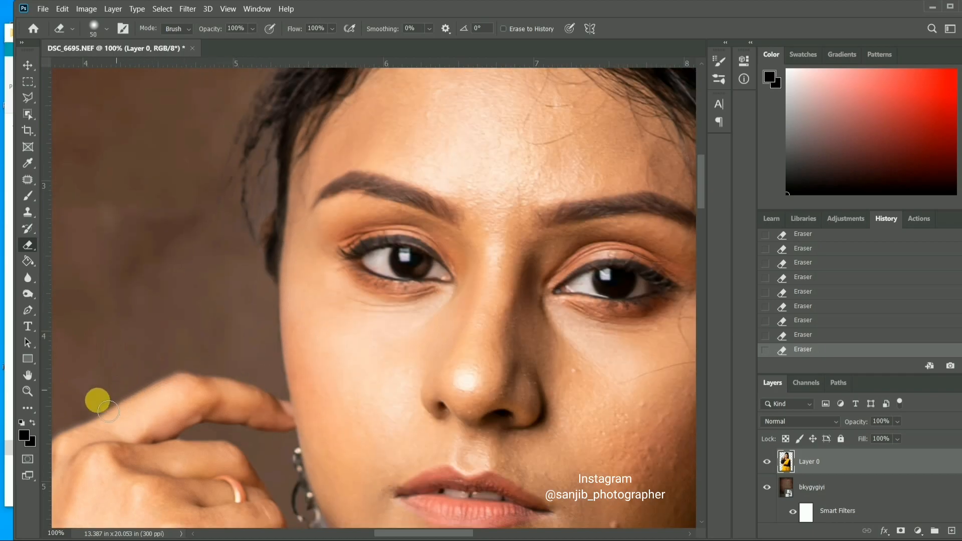
pyautogui.scroll(3, 115, 371)
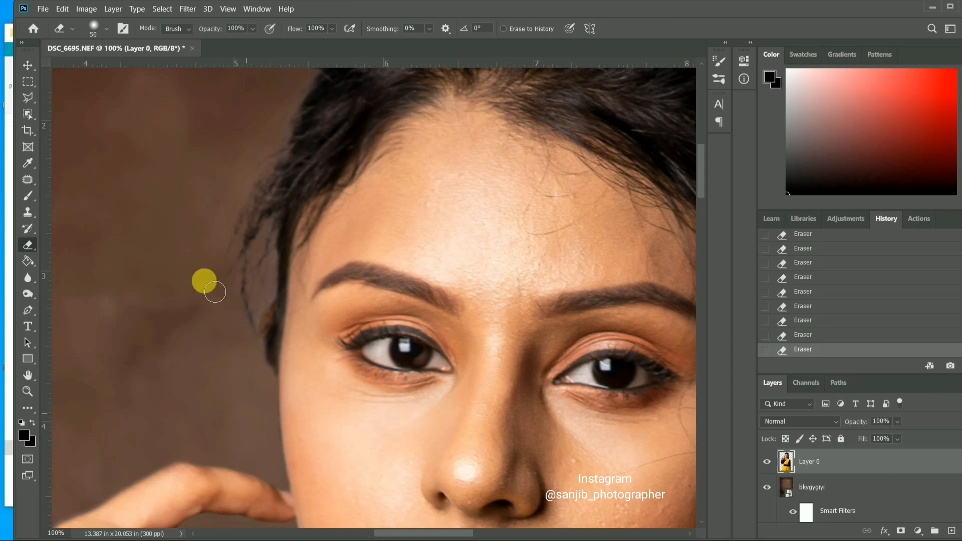
pyautogui.scroll(3, 228, 215)
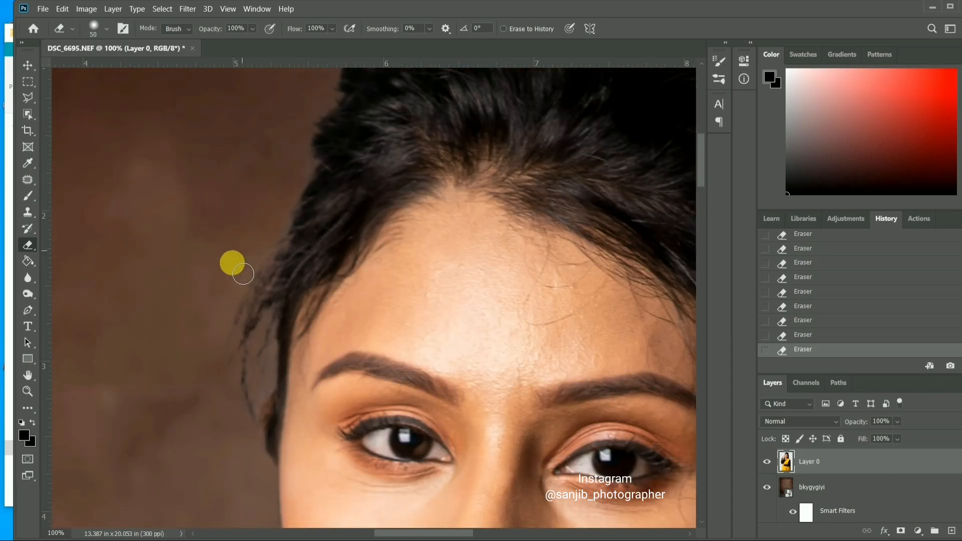
pyautogui.scroll(4, 231, 285)
pyautogui.scroll(3, 325, 236)
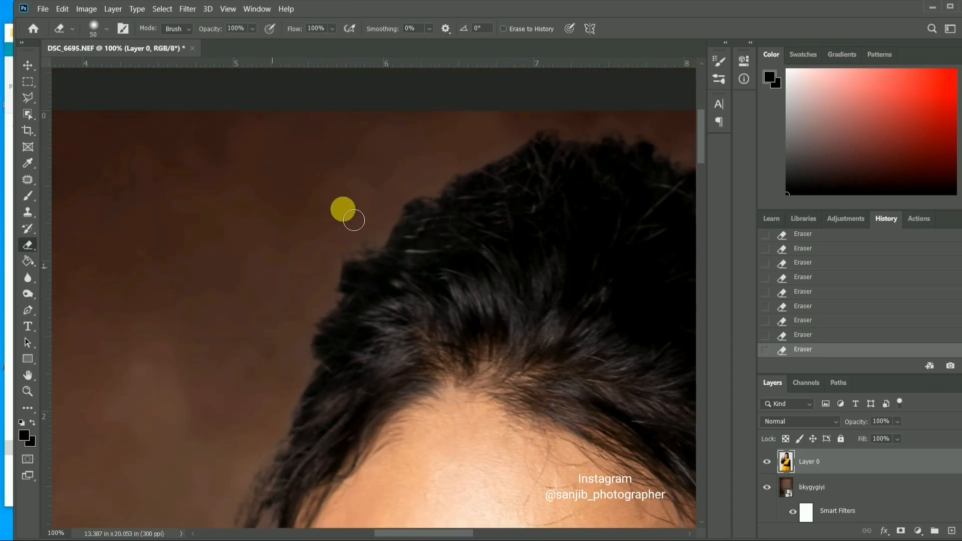
pyautogui.scroll(-1, 405, 235)
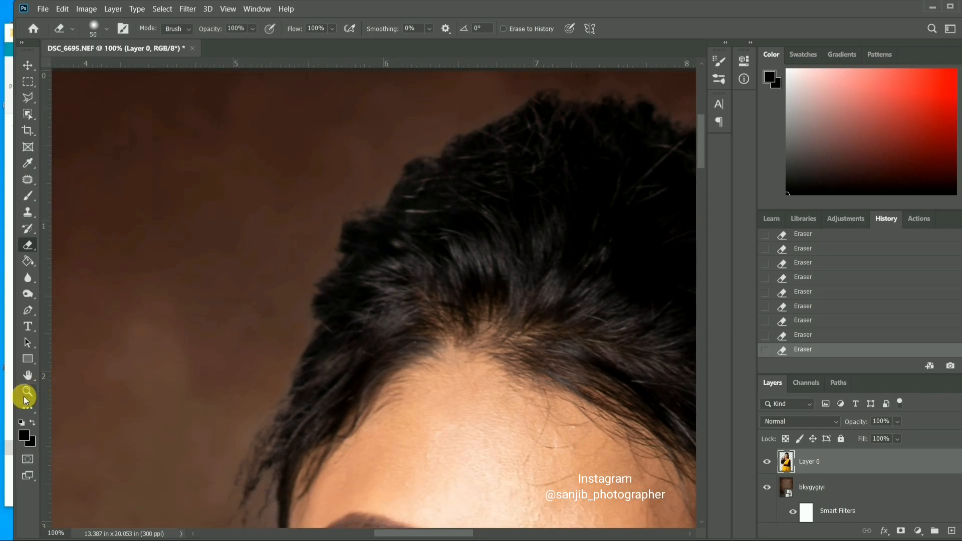
pyautogui.click(27, 391)
pyautogui.click(112, 29)
pyautogui.click(253, 191)
pyautogui.click(266, 193)
pyautogui.click(276, 193)
pyautogui.click(273, 175)
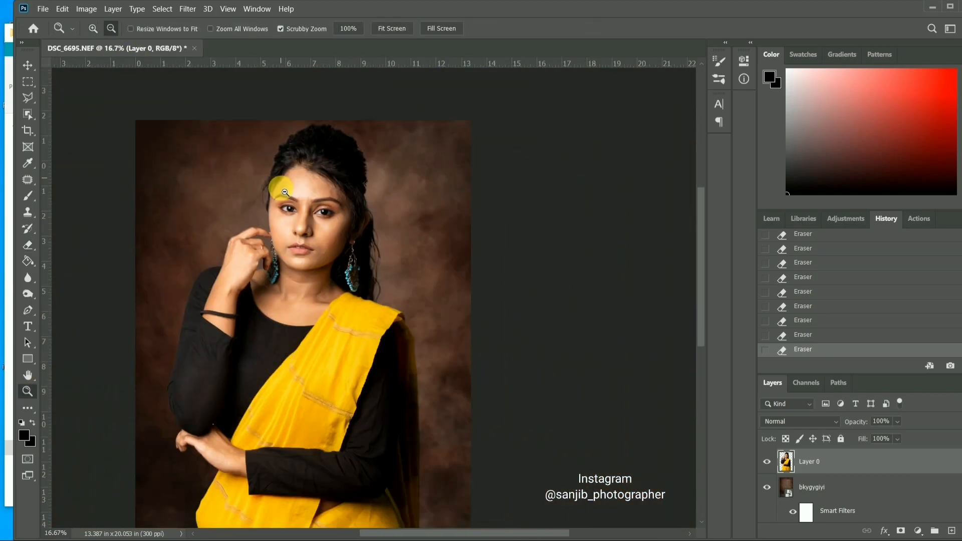
pyautogui.click(269, 221)
pyautogui.click(268, 221)
pyautogui.click(277, 222)
pyautogui.click(93, 28)
pyautogui.click(515, 251)
# - Lower the saturation of the bkygygiyi background layer to -19 with a Vibrance adjustment
pyautogui.click(28, 65)
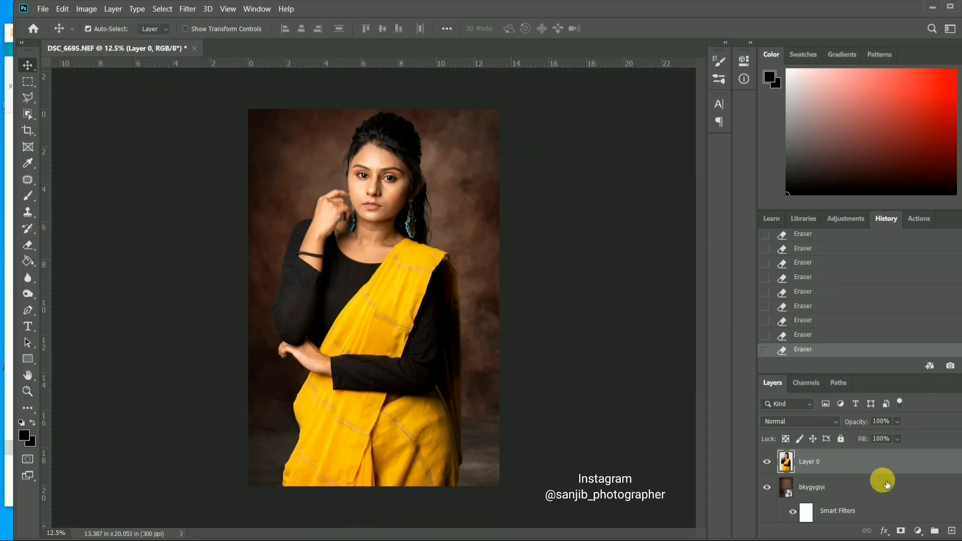
pyautogui.click(880, 481)
pyautogui.click(93, 15)
pyautogui.moveTo(103, 37)
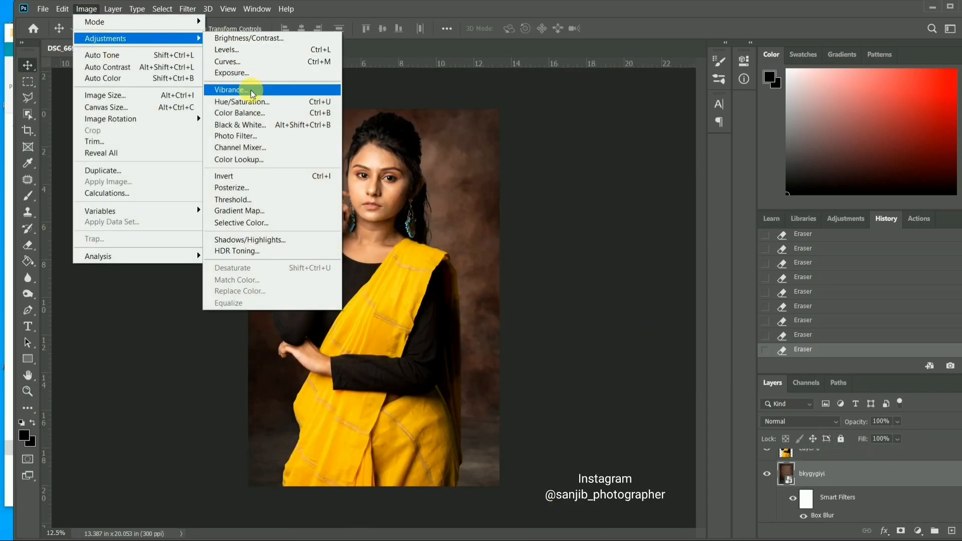
pyautogui.click(248, 92)
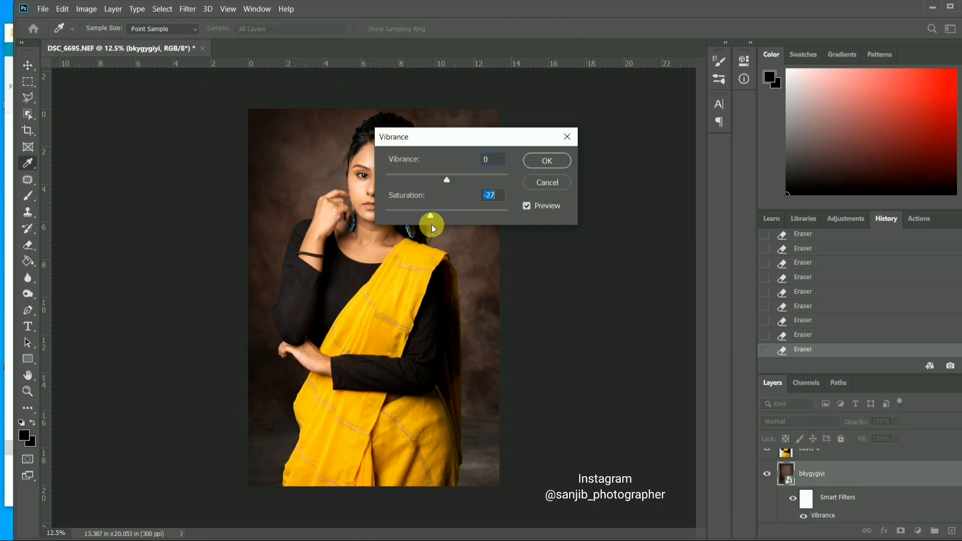
pyautogui.moveTo(468, 140); pyautogui.dragTo(581, 143)
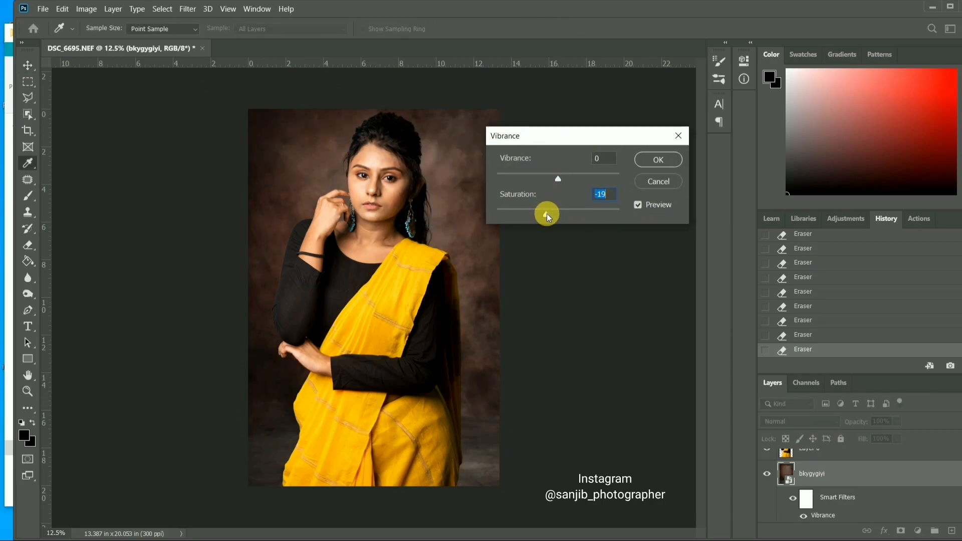
pyautogui.click(652, 160)
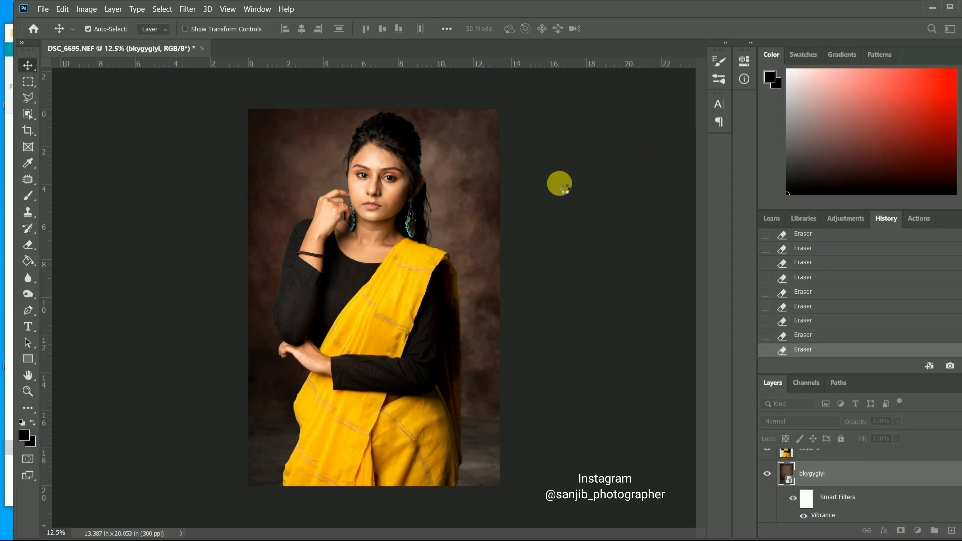
# - Merge all visible layers into Layer 0
pyautogui.scroll(1, 928, 473)
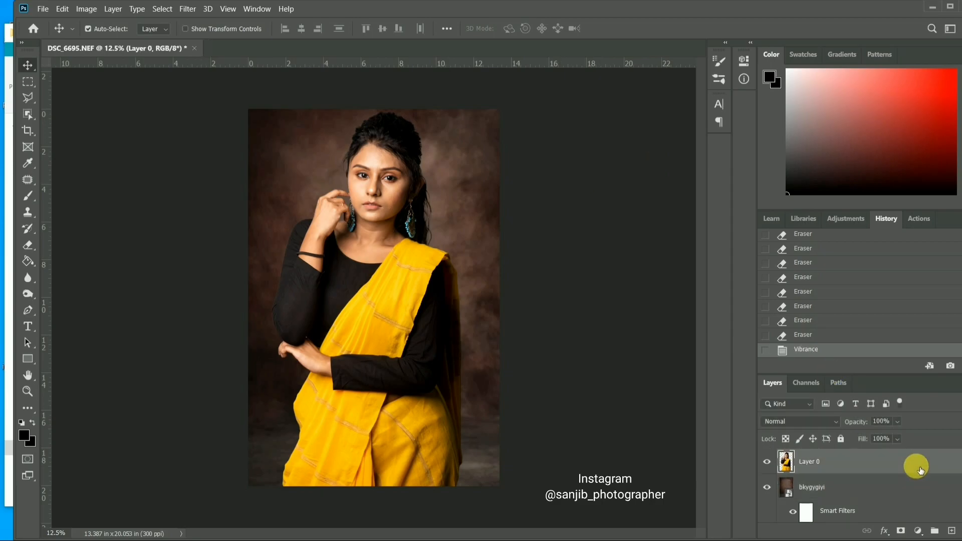
pyautogui.click(917, 461)
pyautogui.rightClick(916, 466)
pyautogui.click(802, 394)
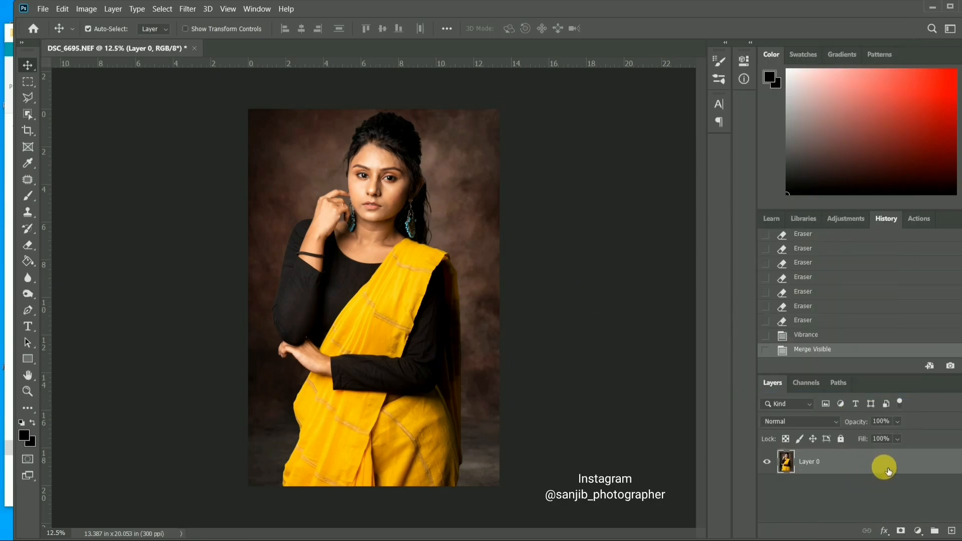
# - Patch the first blemishes on the shadowed cheek, away from the raised hand, with clean nearby skin
pyautogui.click(27, 391)
pyautogui.moveTo(353, 135); pyautogui.dragTo(354, 276)
pyautogui.click(35, 182)
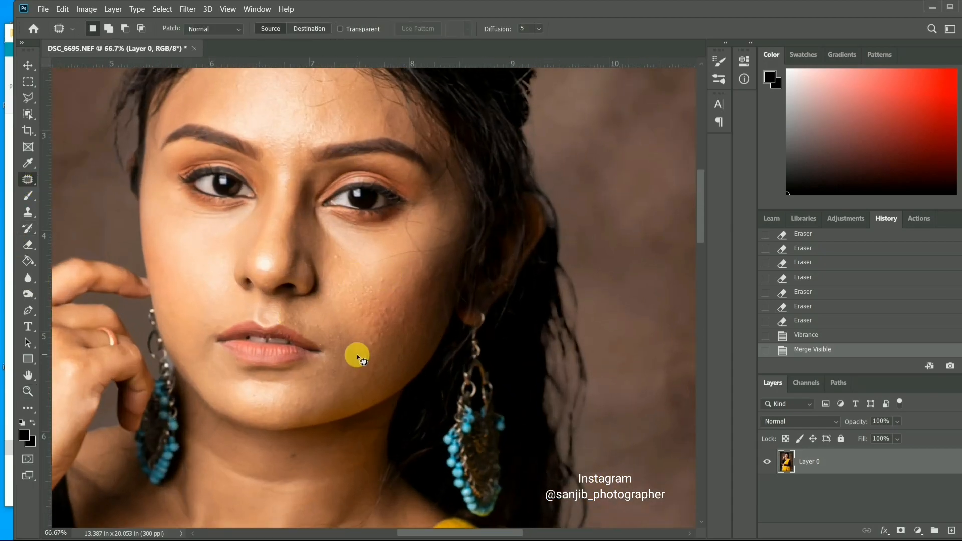
pyautogui.click(371, 341)
pyautogui.moveTo(378, 343); pyautogui.dragTo(374, 345)
pyautogui.moveTo(373, 343)
pyautogui.mouseDown()
pyautogui.moveTo(373, 365)
pyautogui.moveTo(400, 351)
pyautogui.mouseUp()
pyautogui.hotkey('ctrl', 'd')
pyautogui.scroll(1, 409, 351)
pyautogui.moveTo(401, 351); pyautogui.dragTo(426, 329)
pyautogui.hotkey('ctrl', 'd')
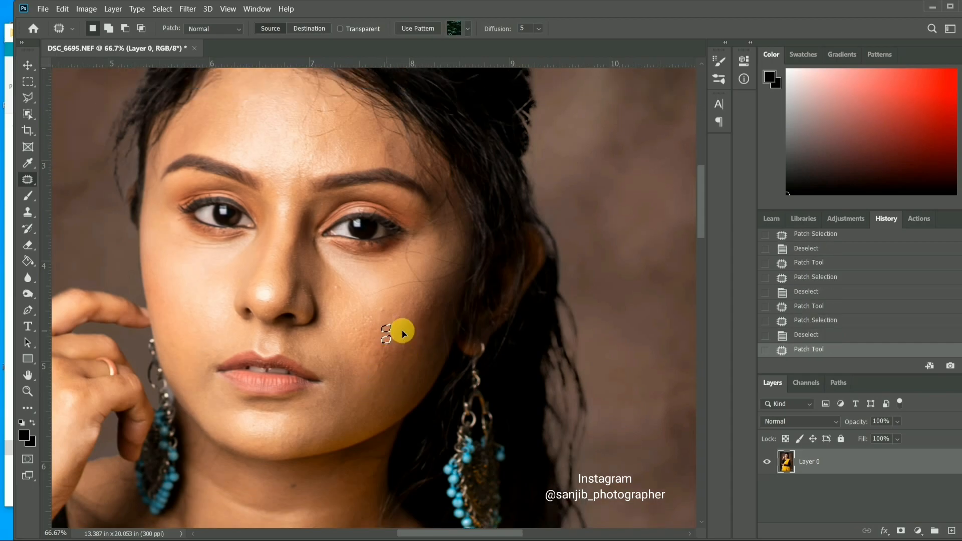
# - Patch the remaining bumps on the shadowed cheek and the small spot beside the nose
pyautogui.scroll(-1, 391, 310)
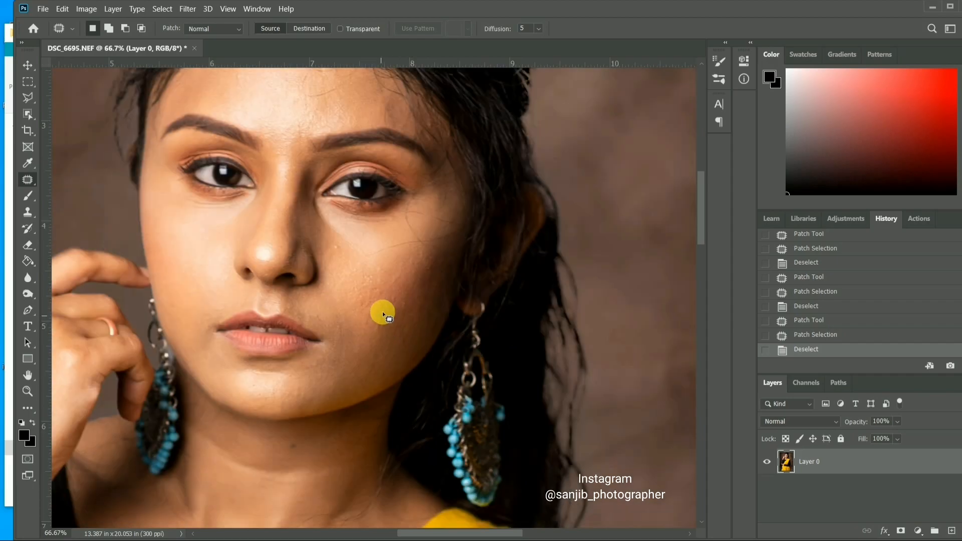
pyautogui.moveTo(393, 296)
pyautogui.mouseDown()
pyautogui.moveTo(411, 293)
pyautogui.moveTo(397, 269)
pyautogui.mouseUp()
pyautogui.hotkey('ctrl', 'd')
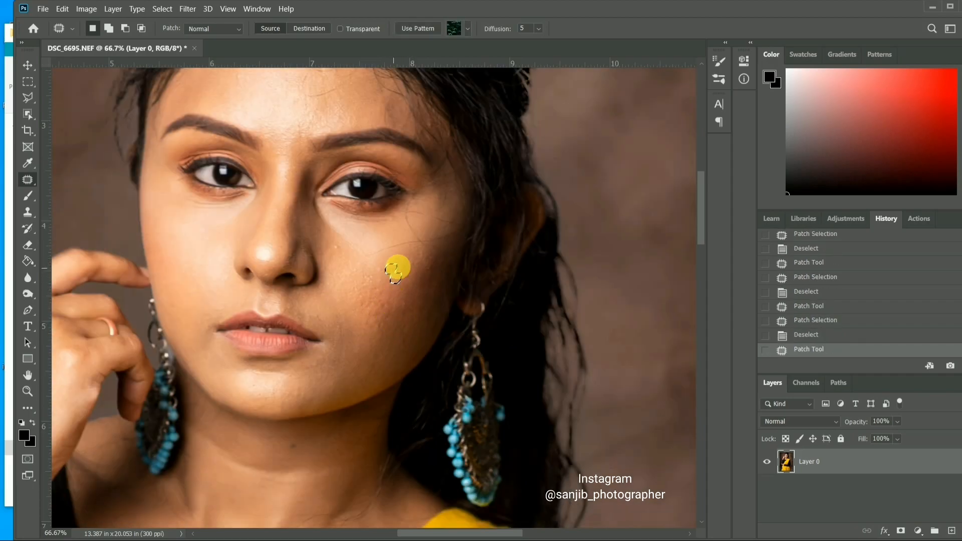
pyautogui.moveTo(373, 332); pyautogui.dragTo(360, 331)
pyautogui.hotkey('ctrl', 'd')
pyautogui.scroll(1, 374, 338)
pyautogui.moveTo(362, 334); pyautogui.dragTo(366, 344)
pyautogui.hotkey('ctrl', 'd')
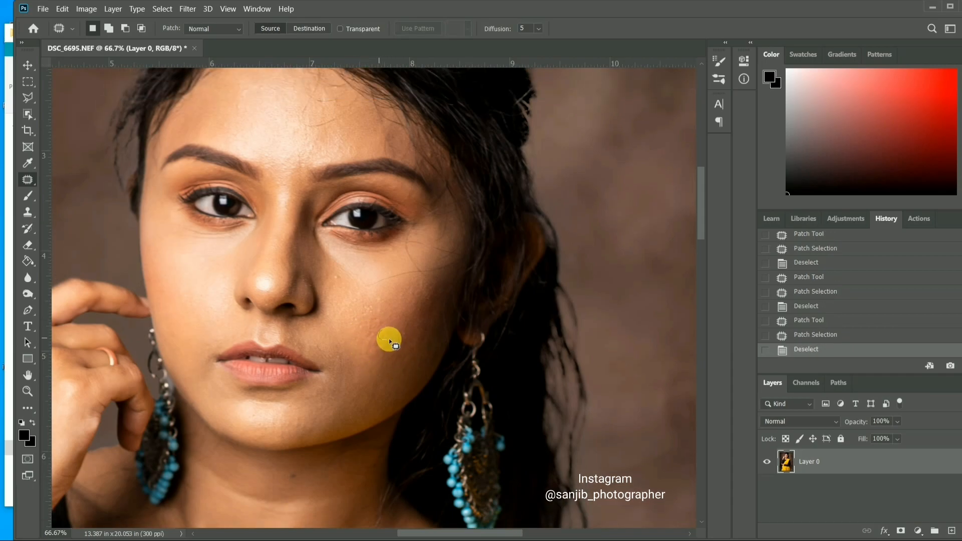
pyautogui.scroll(1, 335, 317)
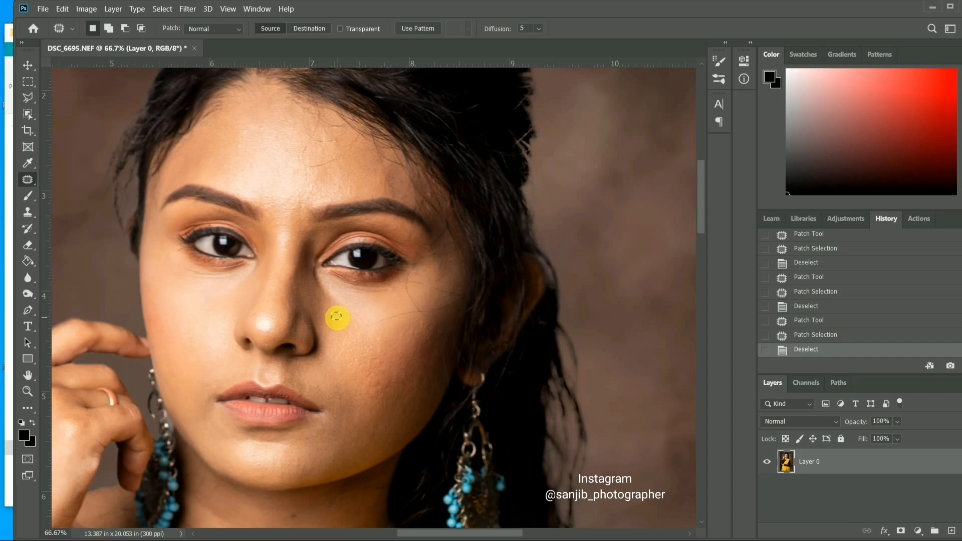
pyautogui.scroll(-5, 395, 345)
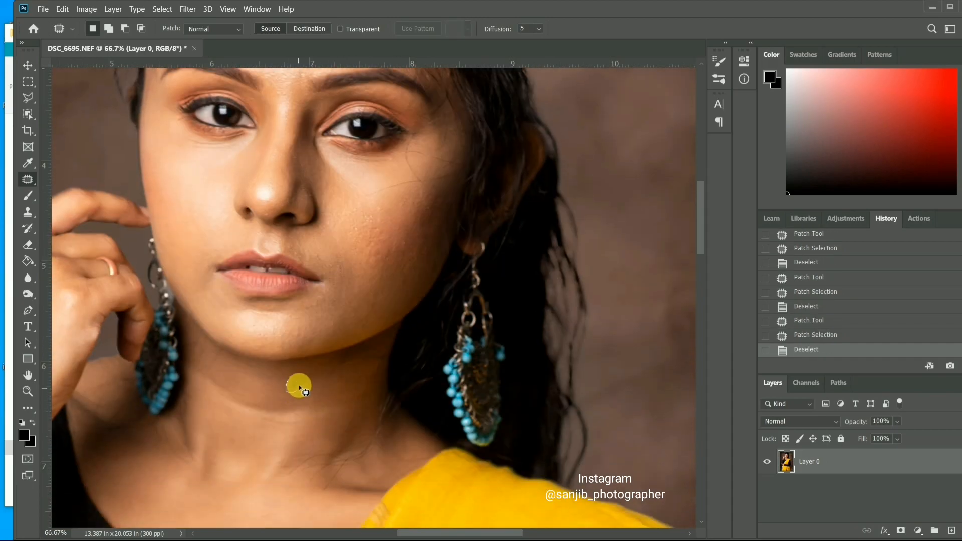
pyautogui.scroll(5, 301, 397)
pyautogui.click(35, 395)
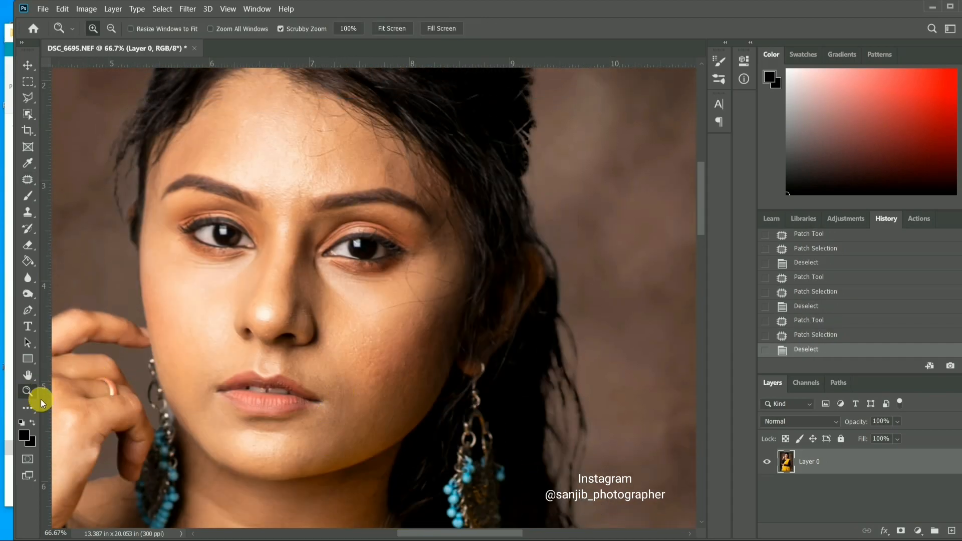
pyautogui.click(116, 31)
pyautogui.click(196, 162)
pyautogui.click(28, 114)
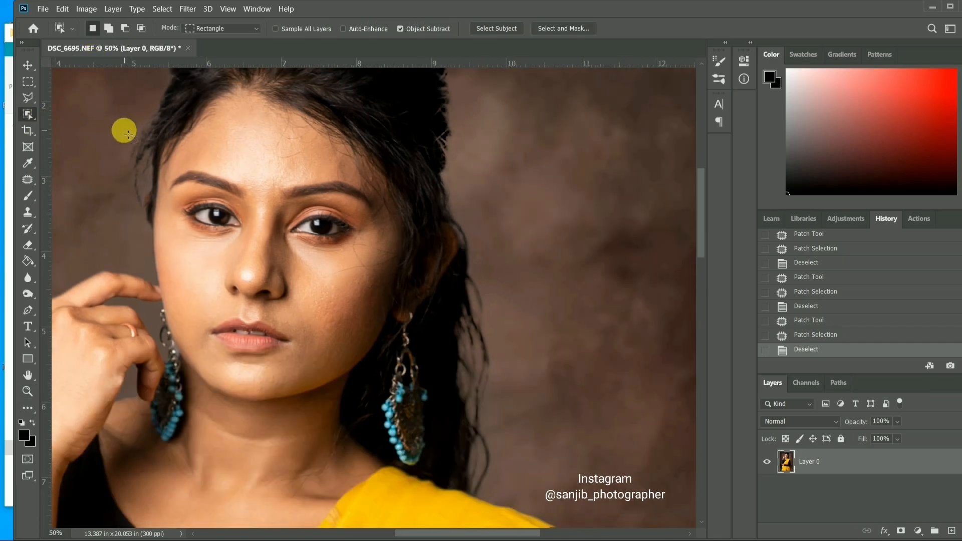
pyautogui.click(29, 390)
pyautogui.click(93, 29)
pyautogui.click(187, 175)
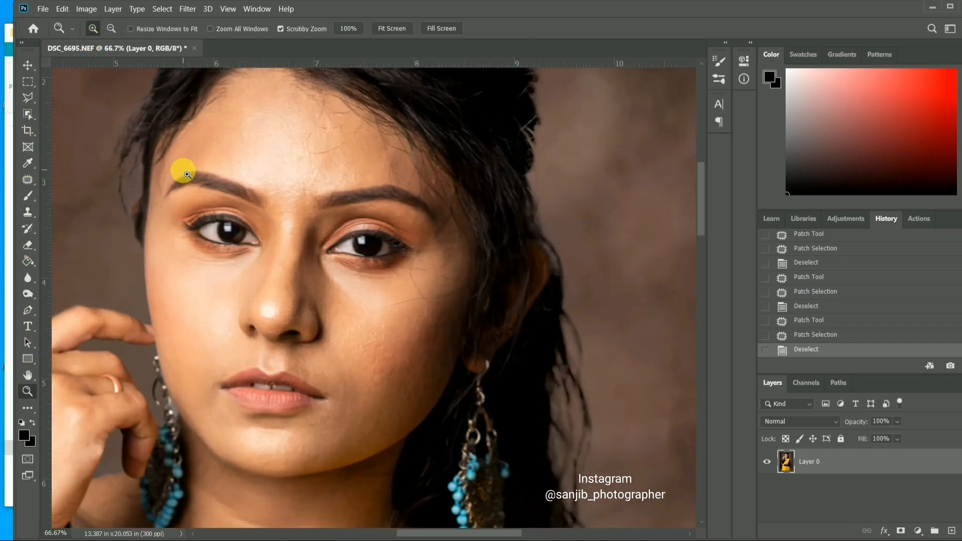
# - Sample the skin tone above the eyebrow and even out the forehead with an 80 px Brush at 10% opacity
pyautogui.scroll(1, 183, 171)
pyautogui.click(28, 169)
pyautogui.click(196, 166)
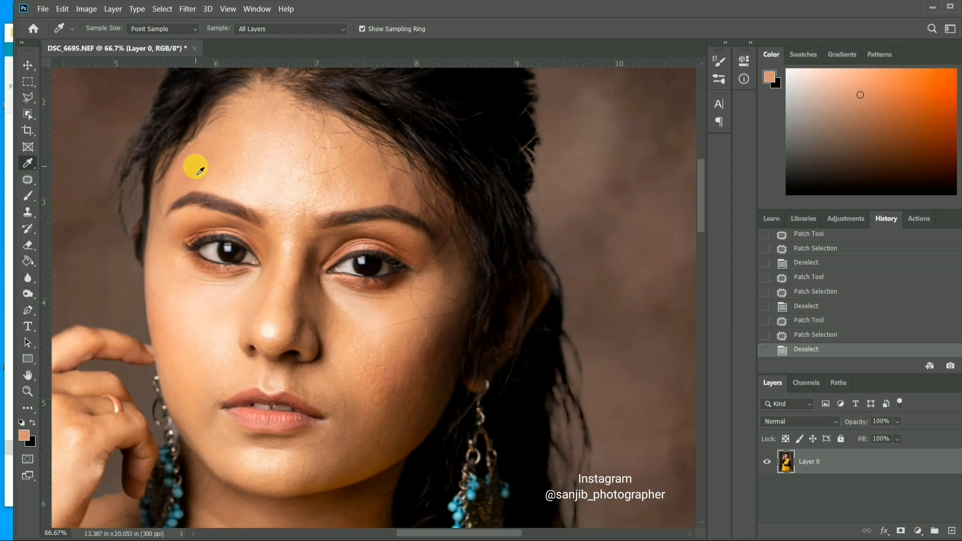
pyautogui.press('b')
pyautogui.click(302, 29)
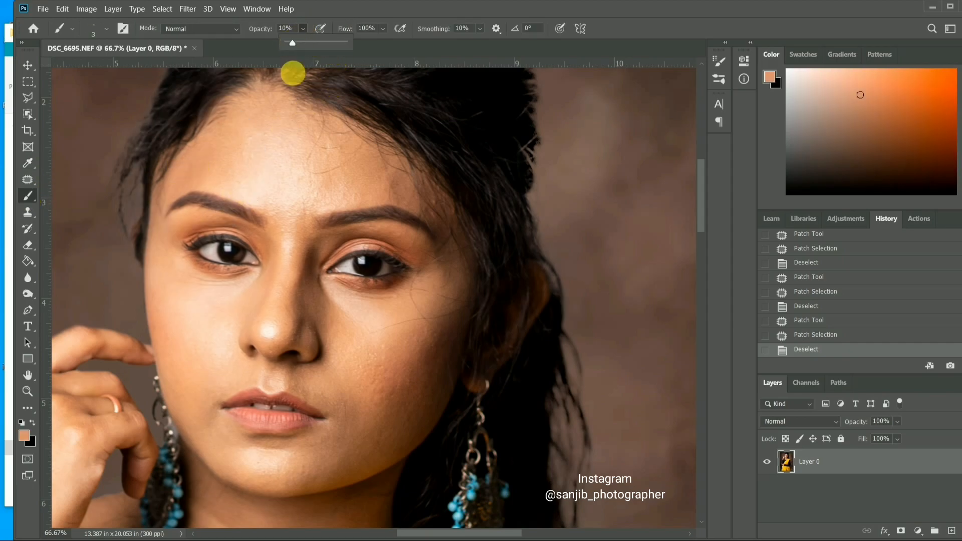
pyautogui.rightClick(290, 147)
pyautogui.moveTo(354, 179); pyautogui.dragTo(386, 179)
pyautogui.click(269, 151)
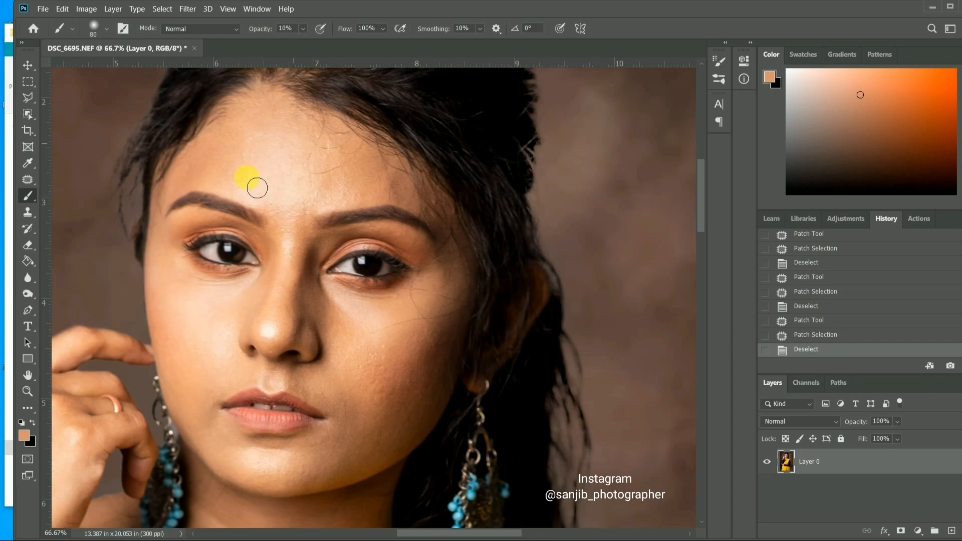
pyautogui.moveTo(259, 191); pyautogui.dragTo(257, 204)
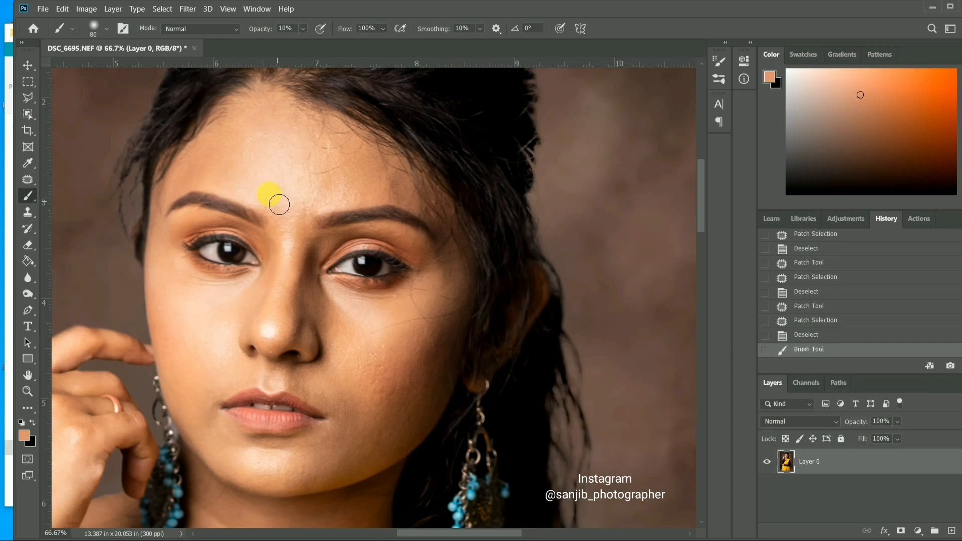
pyautogui.moveTo(269, 160); pyautogui.dragTo(274, 151)
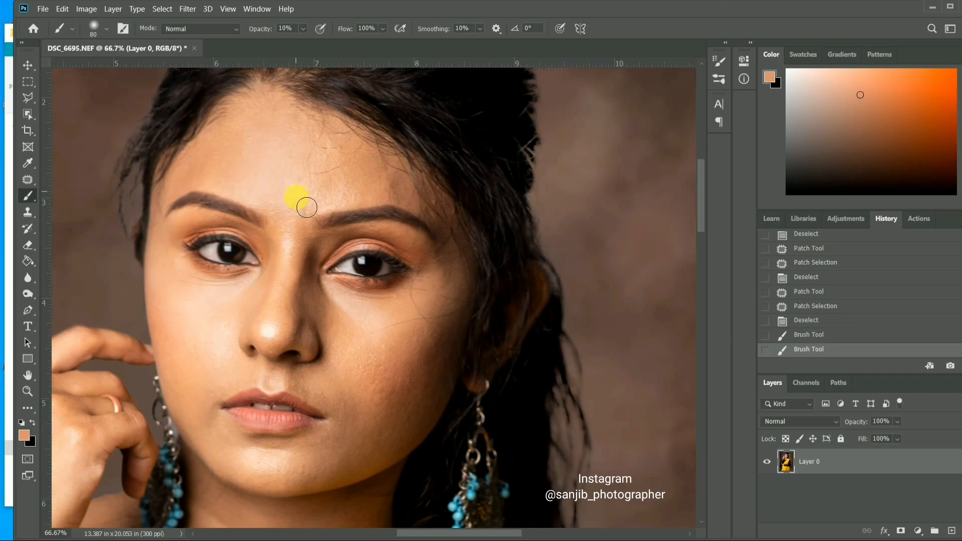
pyautogui.moveTo(313, 203); pyautogui.dragTo(253, 175)
# - Sample a second skin tone from the forehead and paint it softly across the middle of the forehead
pyautogui.click(26, 164)
pyautogui.click(344, 181)
pyautogui.click(30, 197)
pyautogui.moveTo(300, 161); pyautogui.dragTo(262, 144)
pyautogui.scroll(-1, 341, 219)
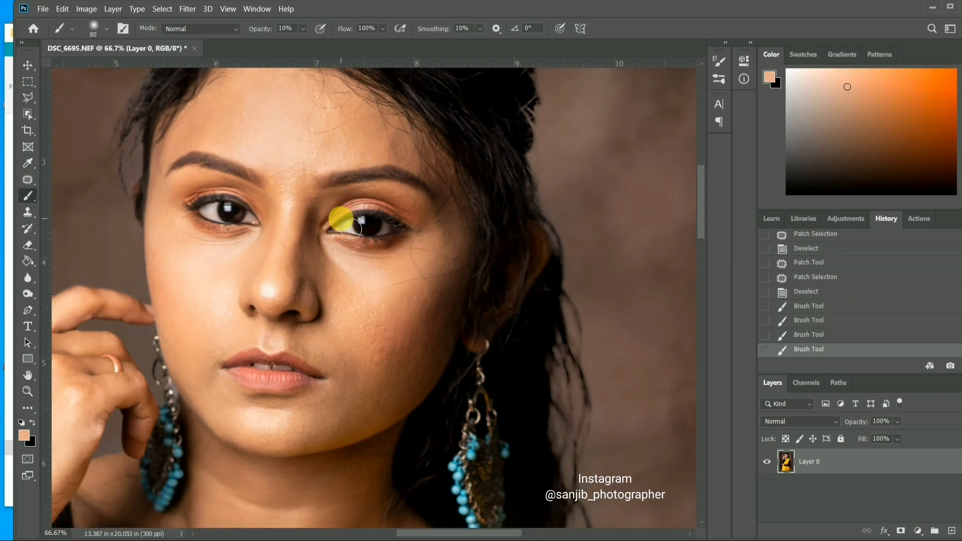
# - Sample the bright cheek's skin tone and brush it over both cheeks and the nose
pyautogui.click(27, 163)
pyautogui.click(198, 318)
pyautogui.click(28, 196)
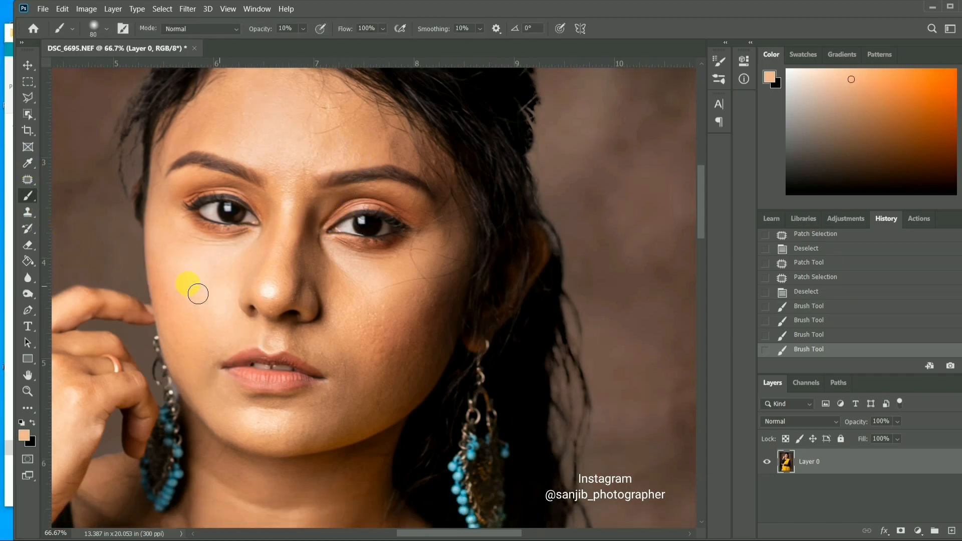
pyautogui.moveTo(218, 299)
pyautogui.mouseDown()
pyautogui.moveTo(203, 284)
pyautogui.moveTo(297, 282)
pyautogui.mouseUp()
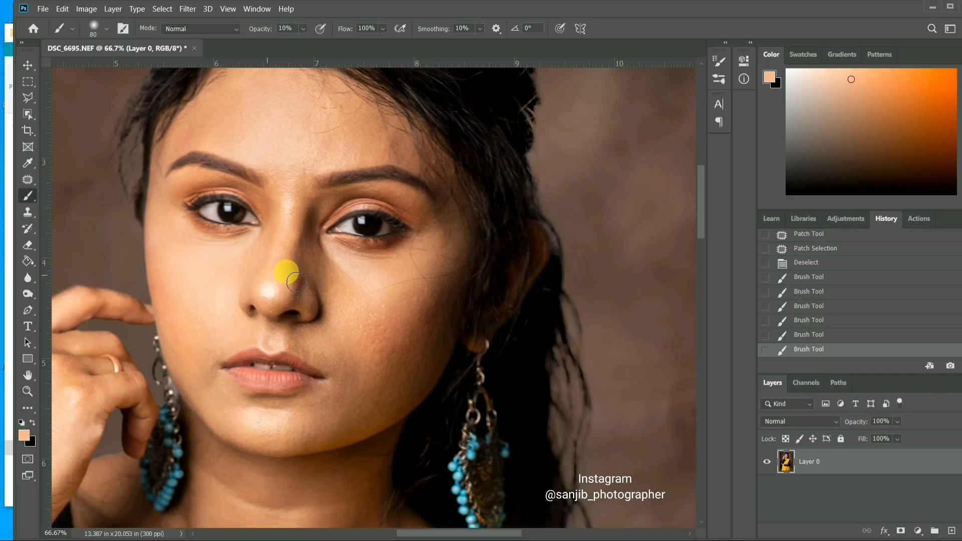
pyautogui.moveTo(389, 303); pyautogui.dragTo(391, 276)
pyautogui.moveTo(391, 277); pyautogui.dragTo(412, 296)
pyautogui.scroll(2, 414, 299)
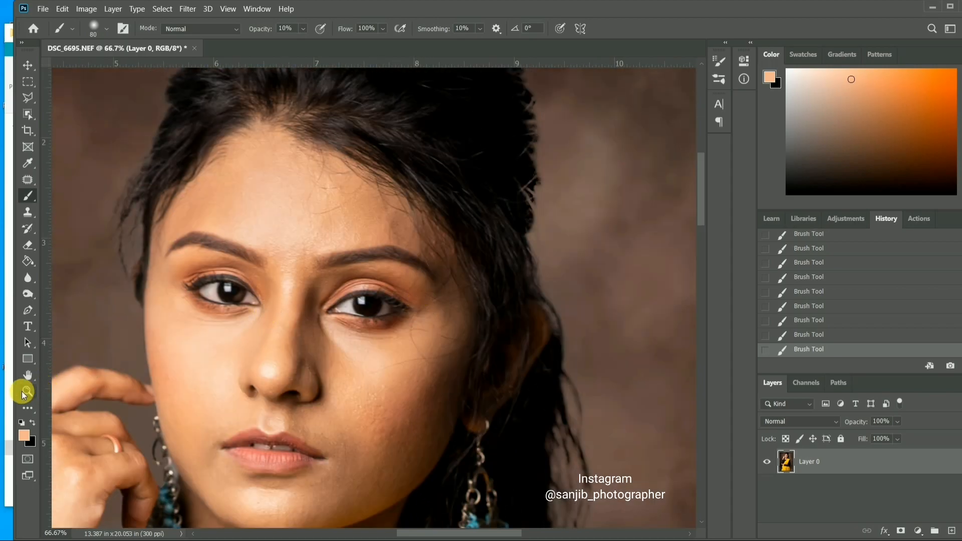
# - Examine the whole portrait and then the face up close to judge the skin retouching
pyautogui.click(25, 391)
pyautogui.click(112, 29)
pyautogui.click(221, 160)
pyautogui.moveTo(301, 177); pyautogui.dragTo(323, 225)
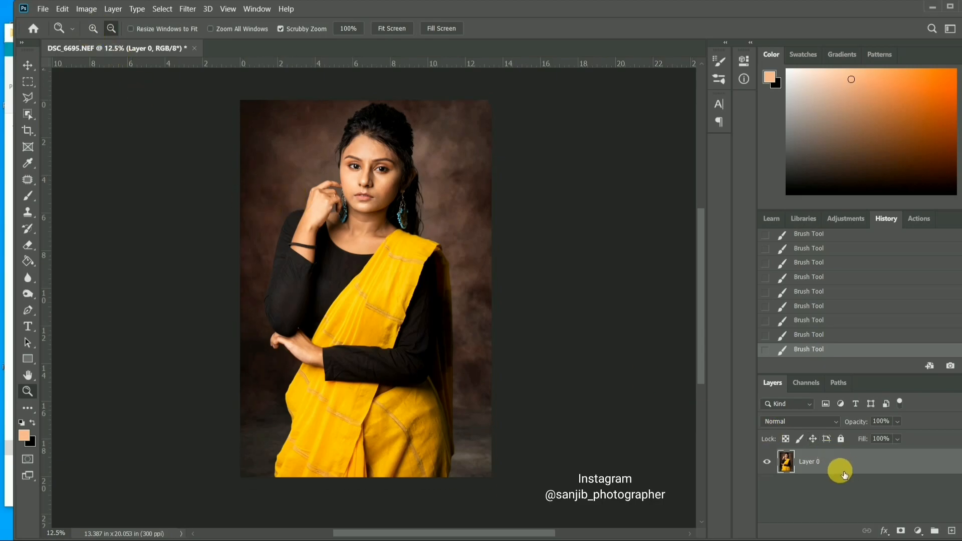
pyautogui.click(93, 30)
pyautogui.moveTo(380, 137); pyautogui.dragTo(419, 189)
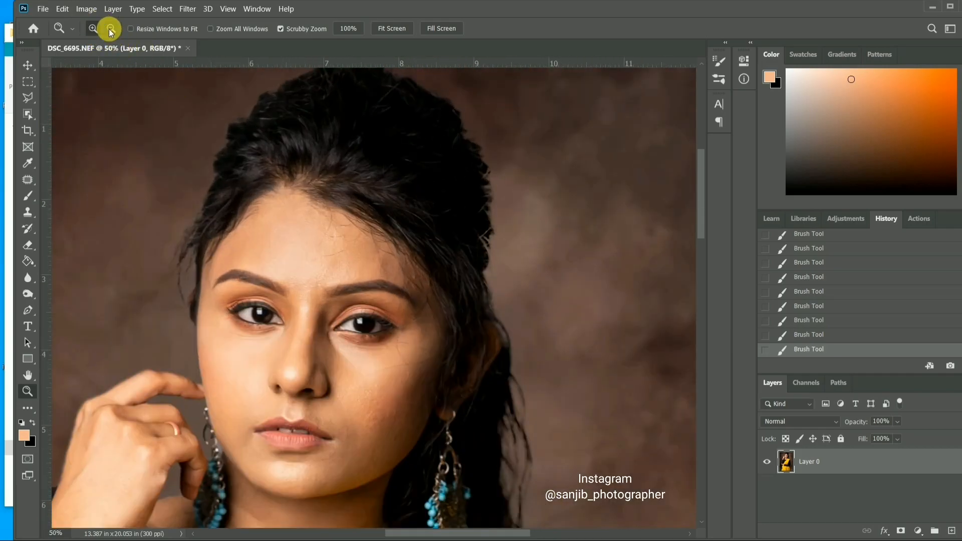
pyautogui.click(194, 269)
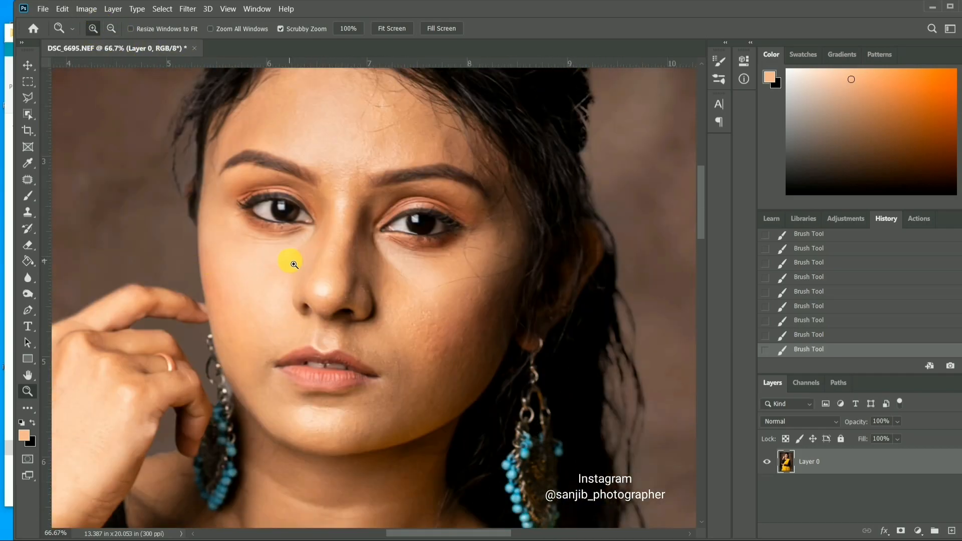
# - Smooth the skin on the bright cheek, forehead, nose and around the mouth with a 78 px Mixer Brush
pyautogui.click(28, 195)
pyautogui.click(75, 232)
pyautogui.rightClick(436, 286)
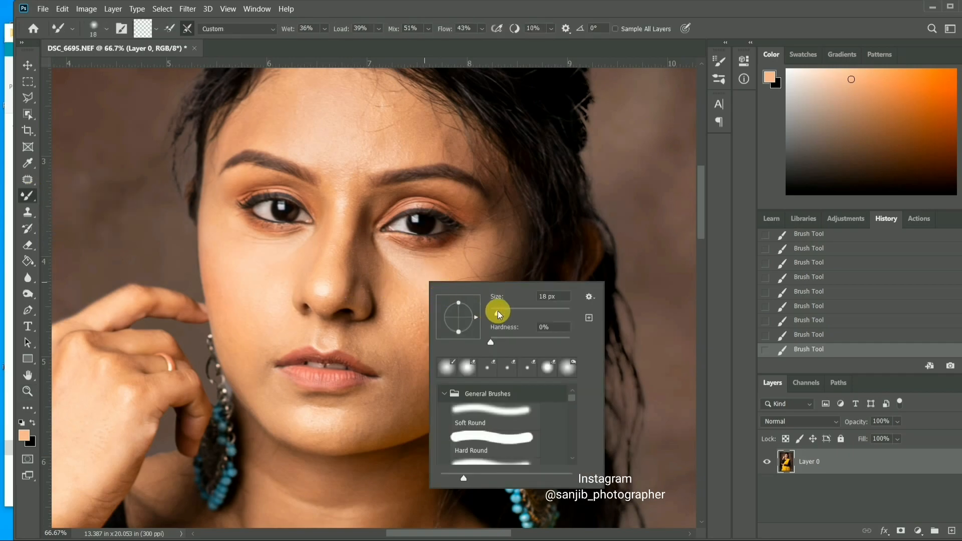
pyautogui.moveTo(518, 312); pyautogui.dragTo(521, 311)
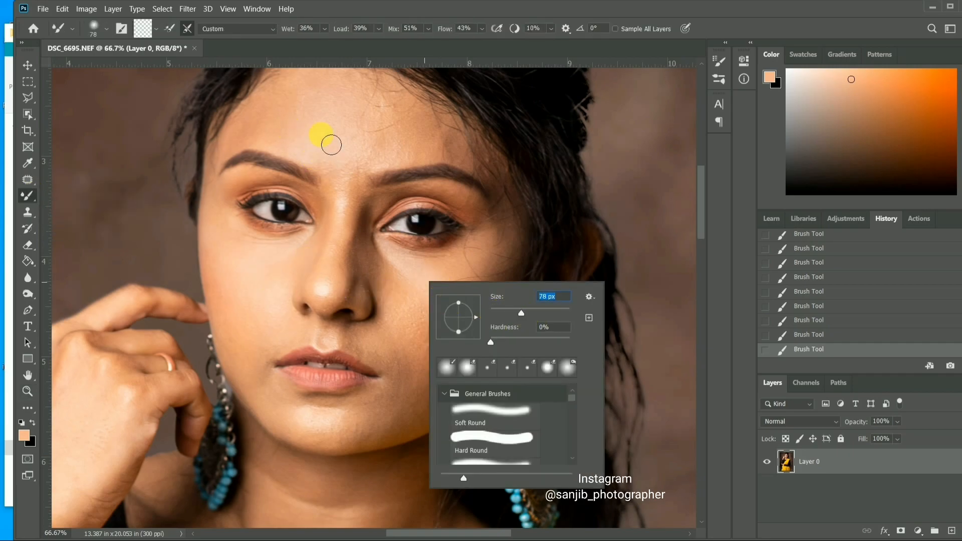
pyautogui.click(261, 333)
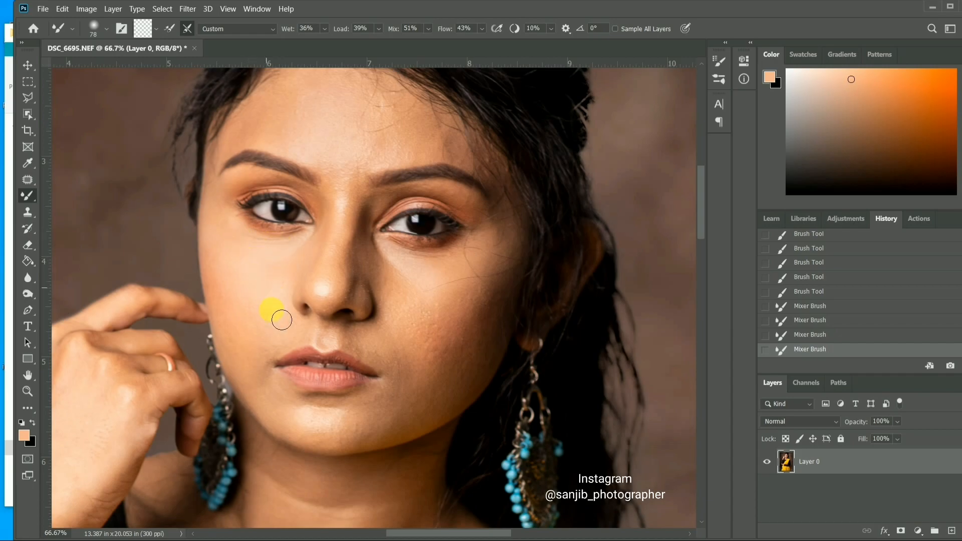
pyautogui.moveTo(256, 342); pyautogui.dragTo(215, 304)
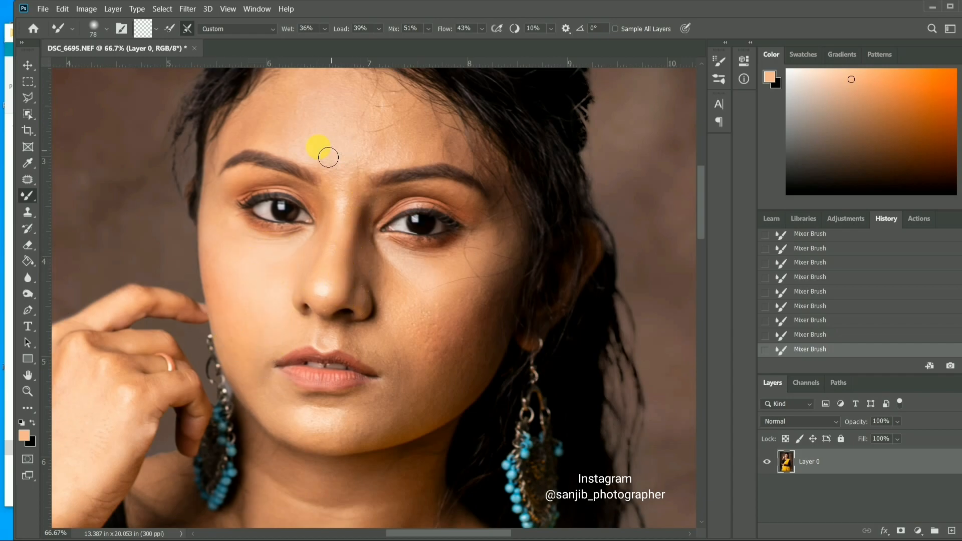
pyautogui.moveTo(377, 171)
pyautogui.mouseDown()
pyautogui.moveTo(396, 208)
pyautogui.moveTo(441, 202)
pyautogui.moveTo(370, 220)
pyautogui.moveTo(376, 207)
pyautogui.moveTo(459, 208)
pyautogui.moveTo(401, 264)
pyautogui.moveTo(384, 242)
pyautogui.moveTo(369, 257)
pyautogui.moveTo(381, 262)
pyautogui.moveTo(382, 297)
pyautogui.moveTo(423, 289)
pyautogui.moveTo(389, 262)
pyautogui.moveTo(458, 263)
pyautogui.moveTo(383, 286)
pyautogui.mouseUp()
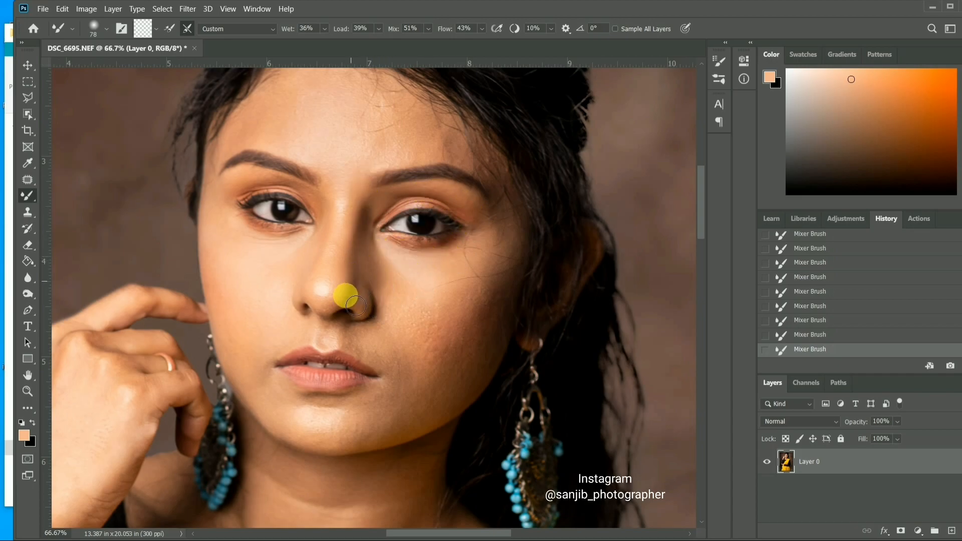
pyautogui.moveTo(272, 382)
pyautogui.mouseDown()
pyautogui.moveTo(228, 302)
pyautogui.moveTo(377, 343)
pyautogui.moveTo(389, 336)
pyautogui.moveTo(341, 343)
pyautogui.moveTo(393, 292)
pyautogui.moveTo(376, 361)
pyautogui.mouseUp()
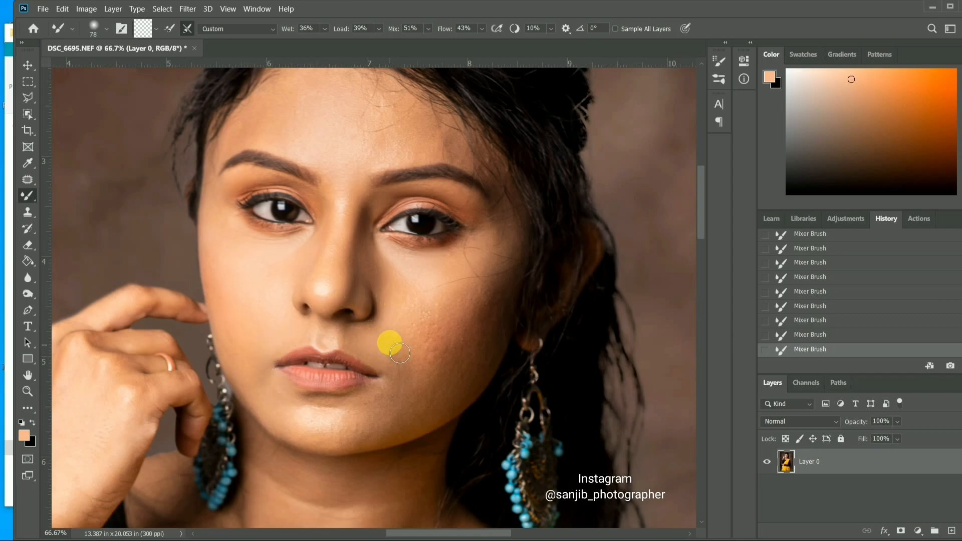
# - Smooth the shadowed cheek and the skin beside the mouth and chin with the Mixer Brush, enlarging it to 88 px
pyautogui.moveTo(448, 316)
pyautogui.mouseDown()
pyautogui.moveTo(496, 302)
pyautogui.moveTo(429, 324)
pyautogui.moveTo(452, 326)
pyautogui.moveTo(437, 366)
pyautogui.moveTo(474, 341)
pyautogui.moveTo(405, 347)
pyautogui.moveTo(410, 384)
pyautogui.moveTo(355, 355)
pyautogui.moveTo(263, 366)
pyautogui.moveTo(256, 393)
pyautogui.moveTo(365, 414)
pyautogui.mouseUp()
pyautogui.moveTo(332, 441)
pyautogui.mouseDown()
pyautogui.moveTo(311, 451)
pyautogui.moveTo(363, 448)
pyautogui.moveTo(332, 442)
pyautogui.moveTo(401, 390)
pyautogui.moveTo(426, 393)
pyautogui.moveTo(398, 386)
pyautogui.moveTo(389, 436)
pyautogui.mouseUp()
pyautogui.rightClick(404, 416)
pyautogui.moveTo(501, 367); pyautogui.dragTo(503, 366)
pyautogui.click(400, 415)
pyautogui.moveTo(400, 415)
pyautogui.mouseDown()
pyautogui.moveTo(416, 429)
pyautogui.moveTo(384, 440)
pyautogui.moveTo(406, 422)
pyautogui.mouseUp()
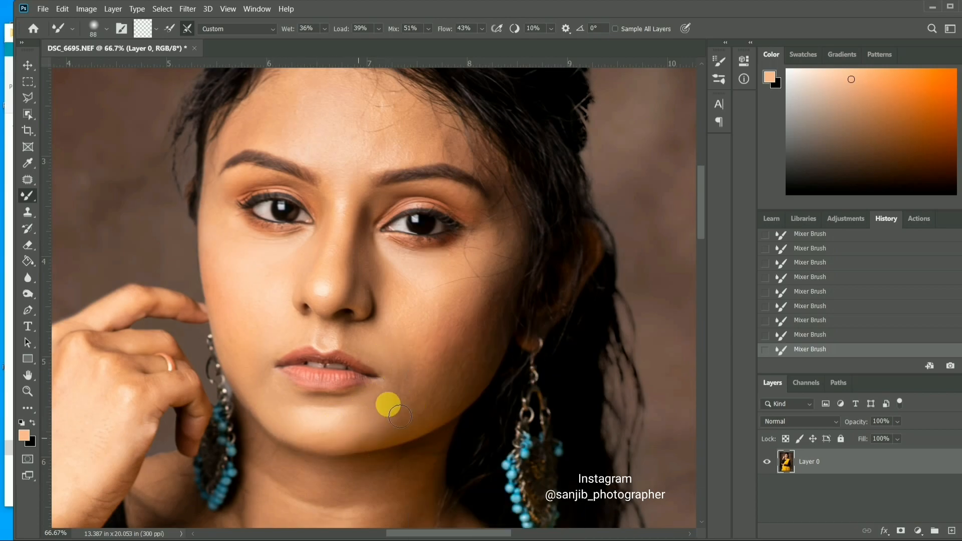
# - Blend the skin of the chin, forehead, brow area and bright cheek with the 88 px Mixer Brush
pyautogui.moveTo(340, 420)
pyautogui.mouseDown()
pyautogui.moveTo(458, 357)
pyautogui.moveTo(447, 343)
pyautogui.moveTo(431, 348)
pyautogui.moveTo(464, 323)
pyautogui.moveTo(435, 390)
pyautogui.moveTo(418, 384)
pyautogui.moveTo(393, 408)
pyautogui.moveTo(395, 375)
pyautogui.moveTo(433, 395)
pyautogui.moveTo(414, 408)
pyautogui.moveTo(408, 377)
pyautogui.moveTo(425, 387)
pyautogui.moveTo(424, 356)
pyautogui.moveTo(410, 346)
pyautogui.moveTo(446, 298)
pyautogui.moveTo(424, 305)
pyautogui.moveTo(435, 322)
pyautogui.moveTo(448, 281)
pyautogui.moveTo(447, 330)
pyautogui.moveTo(478, 325)
pyautogui.moveTo(469, 350)
pyautogui.moveTo(440, 365)
pyautogui.moveTo(451, 369)
pyautogui.moveTo(435, 383)
pyautogui.moveTo(450, 380)
pyautogui.moveTo(433, 405)
pyautogui.moveTo(434, 348)
pyautogui.moveTo(489, 327)
pyautogui.moveTo(498, 279)
pyautogui.moveTo(506, 300)
pyautogui.moveTo(493, 337)
pyautogui.moveTo(479, 295)
pyautogui.moveTo(507, 262)
pyautogui.moveTo(503, 315)
pyautogui.moveTo(462, 387)
pyautogui.moveTo(416, 431)
pyautogui.moveTo(423, 404)
pyautogui.moveTo(441, 413)
pyautogui.moveTo(488, 350)
pyautogui.moveTo(470, 404)
pyautogui.moveTo(505, 337)
pyautogui.moveTo(487, 369)
pyautogui.moveTo(446, 400)
pyautogui.moveTo(491, 348)
pyautogui.moveTo(482, 405)
pyautogui.moveTo(440, 432)
pyautogui.moveTo(439, 367)
pyautogui.moveTo(403, 393)
pyautogui.moveTo(493, 341)
pyautogui.moveTo(457, 332)
pyautogui.moveTo(477, 361)
pyautogui.moveTo(472, 349)
pyautogui.moveTo(419, 329)
pyautogui.moveTo(383, 176)
pyautogui.moveTo(259, 164)
pyautogui.moveTo(280, 171)
pyautogui.moveTo(288, 118)
pyautogui.moveTo(324, 135)
pyautogui.mouseUp()
pyautogui.scroll(-1, 441, 432)
pyautogui.scroll(2, 419, 329)
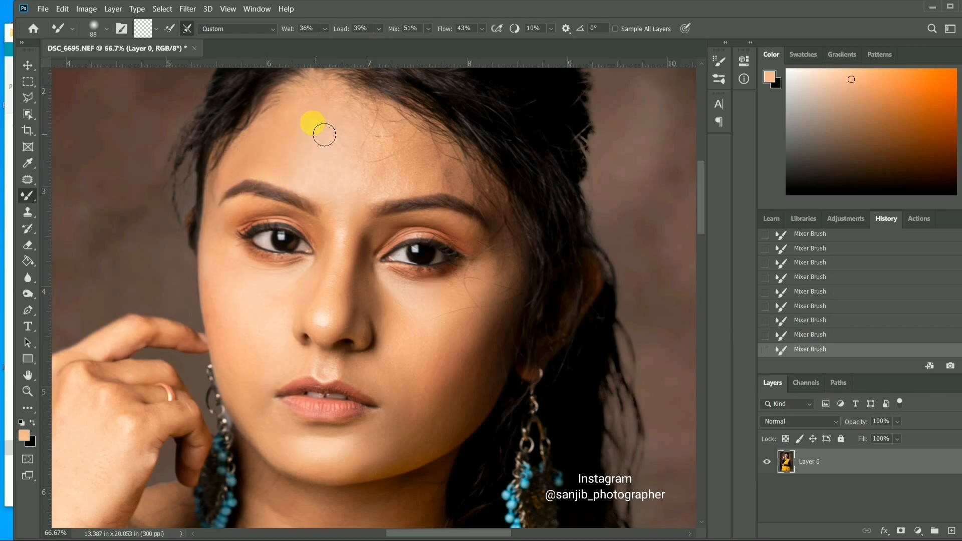
pyautogui.moveTo(322, 238)
pyautogui.mouseDown()
pyautogui.moveTo(267, 221)
pyautogui.moveTo(327, 257)
pyautogui.moveTo(381, 244)
pyautogui.moveTo(363, 234)
pyautogui.mouseUp()
pyautogui.moveTo(478, 131); pyautogui.dragTo(386, 134)
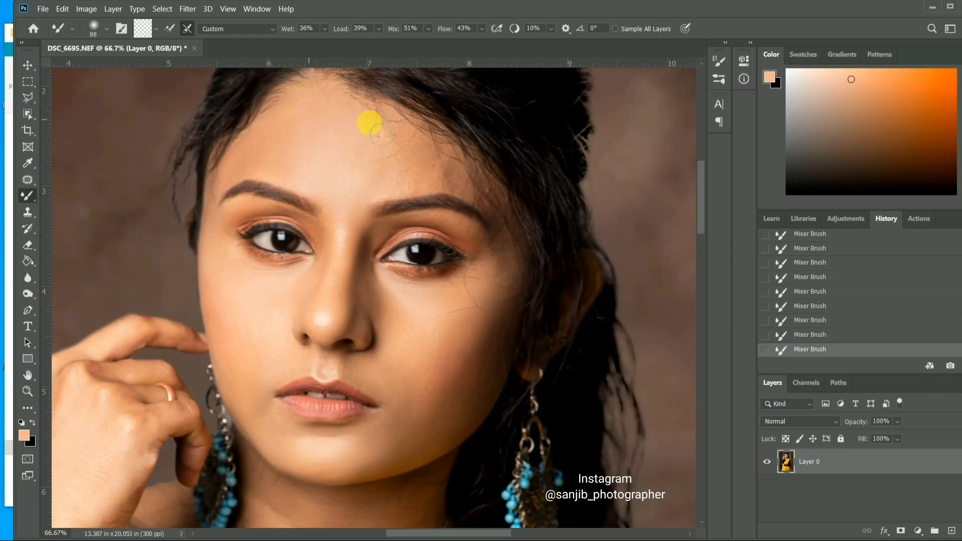
pyautogui.moveTo(394, 185)
pyautogui.mouseDown()
pyautogui.moveTo(418, 142)
pyautogui.moveTo(378, 180)
pyautogui.moveTo(403, 196)
pyautogui.moveTo(391, 195)
pyautogui.moveTo(377, 175)
pyautogui.moveTo(408, 143)
pyautogui.moveTo(433, 153)
pyautogui.moveTo(437, 185)
pyautogui.moveTo(471, 192)
pyautogui.moveTo(346, 205)
pyautogui.moveTo(396, 173)
pyautogui.moveTo(377, 152)
pyautogui.moveTo(393, 138)
pyautogui.moveTo(434, 146)
pyautogui.moveTo(480, 198)
pyautogui.moveTo(476, 179)
pyautogui.moveTo(436, 179)
pyautogui.moveTo(498, 218)
pyautogui.moveTo(440, 162)
pyautogui.moveTo(497, 249)
pyautogui.moveTo(506, 203)
pyautogui.moveTo(427, 319)
pyautogui.moveTo(390, 334)
pyautogui.moveTo(367, 312)
pyautogui.moveTo(378, 339)
pyautogui.moveTo(366, 380)
pyautogui.moveTo(337, 381)
pyautogui.mouseUp()
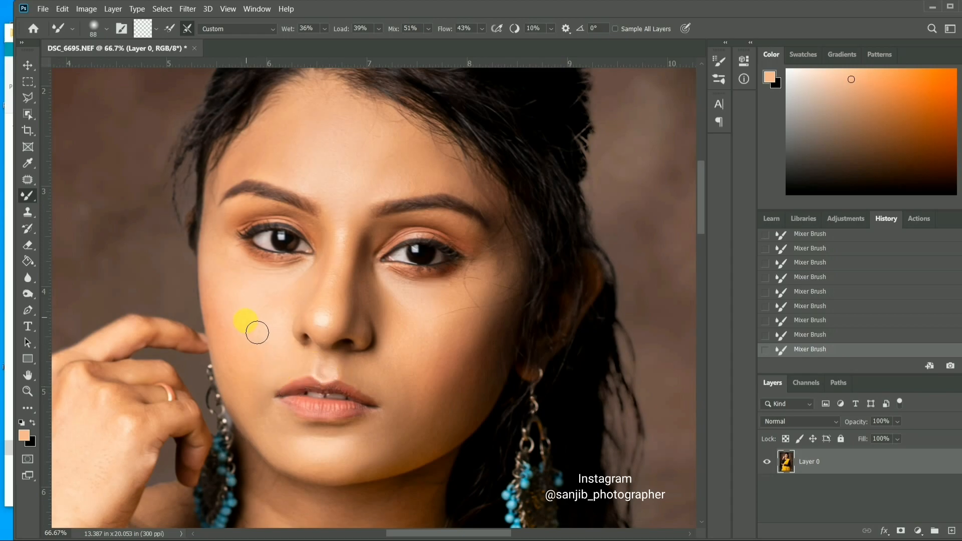
# - Smooth the neck and upper chest with a 136 px Mixer Brush, and the area under the jaw at 99 px
pyautogui.scroll(-4, 481, 336)
pyautogui.rightClick(428, 311)
pyautogui.moveTo(521, 333); pyautogui.dragTo(528, 334)
pyautogui.click(345, 396)
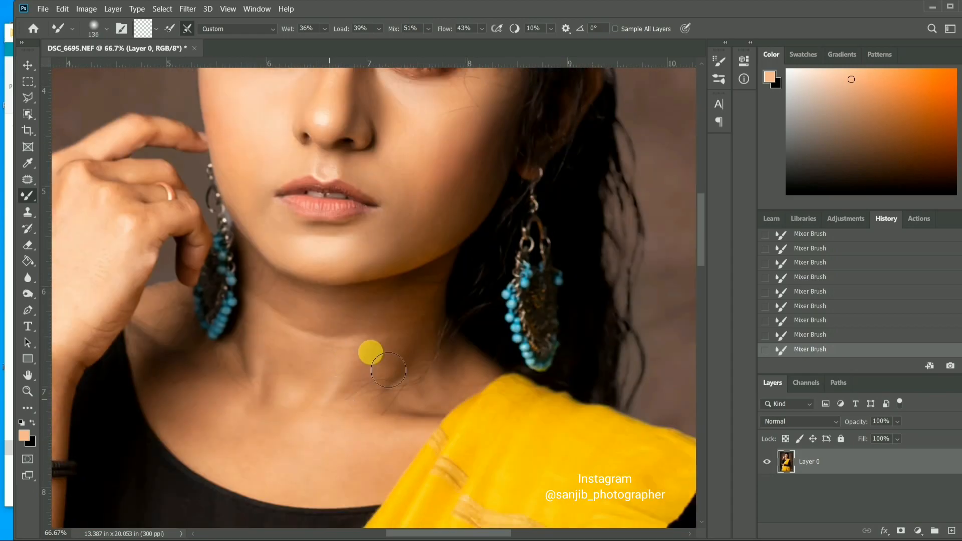
pyautogui.moveTo(401, 386)
pyautogui.mouseDown()
pyautogui.moveTo(298, 393)
pyautogui.moveTo(252, 411)
pyautogui.moveTo(280, 381)
pyautogui.moveTo(276, 310)
pyautogui.moveTo(330, 338)
pyautogui.moveTo(417, 342)
pyautogui.moveTo(385, 317)
pyautogui.moveTo(405, 332)
pyautogui.moveTo(395, 388)
pyautogui.moveTo(412, 381)
pyautogui.moveTo(450, 425)
pyautogui.moveTo(462, 371)
pyautogui.moveTo(367, 417)
pyautogui.moveTo(216, 401)
pyautogui.moveTo(188, 377)
pyautogui.moveTo(220, 444)
pyautogui.moveTo(209, 450)
pyautogui.moveTo(170, 407)
pyautogui.moveTo(201, 377)
pyautogui.moveTo(263, 452)
pyautogui.moveTo(233, 427)
pyautogui.moveTo(228, 480)
pyautogui.moveTo(352, 458)
pyautogui.moveTo(329, 489)
pyautogui.moveTo(403, 484)
pyautogui.moveTo(338, 499)
pyautogui.moveTo(362, 443)
pyautogui.moveTo(310, 410)
pyautogui.moveTo(315, 336)
pyautogui.moveTo(332, 329)
pyautogui.moveTo(290, 317)
pyautogui.moveTo(444, 305)
pyautogui.moveTo(436, 367)
pyautogui.moveTo(469, 379)
pyautogui.mouseUp()
pyautogui.rightClick(320, 295)
pyautogui.moveTo(426, 324); pyautogui.dragTo(421, 324)
pyautogui.click(282, 297)
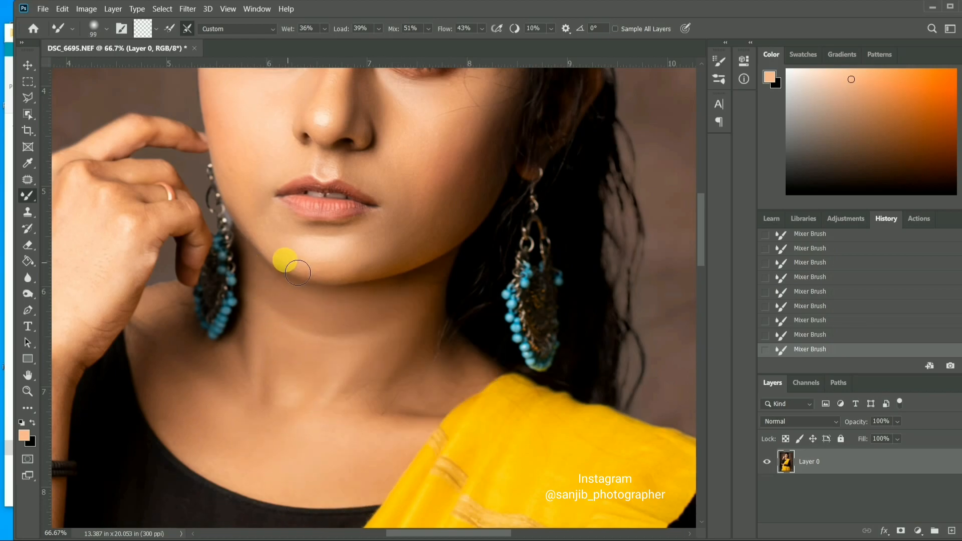
# - Sample a skin tone from the raised hand and paint it softly over the back of the hand and wrist with the Brush tool
pyautogui.moveTo(422, 533); pyautogui.dragTo(377, 527)
pyautogui.scroll(-1, 327, 275)
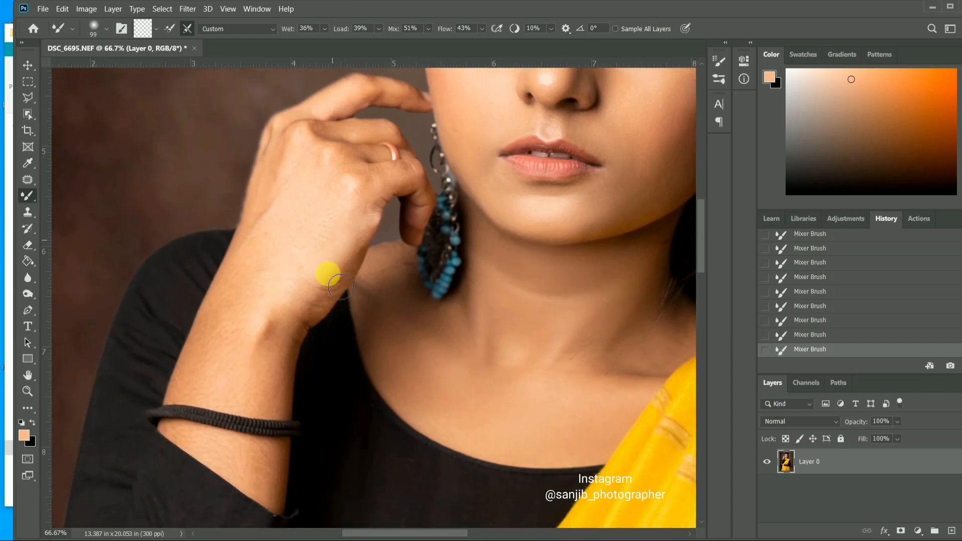
pyautogui.rightClick(333, 293)
pyautogui.moveTo(426, 251)
pyautogui.mouseDown()
pyautogui.moveTo(437, 252)
pyautogui.moveTo(406, 241)
pyautogui.mouseUp()
pyautogui.click(223, 328)
pyautogui.rightClick(29, 196)
pyautogui.click(79, 196)
pyautogui.rightClick(298, 210)
pyautogui.click(275, 254)
pyautogui.moveTo(294, 257); pyautogui.dragTo(305, 194)
pyautogui.moveTo(305, 194); pyautogui.dragTo(281, 241)
pyautogui.moveTo(269, 262)
pyautogui.mouseDown()
pyautogui.moveTo(279, 311)
pyautogui.moveTo(255, 323)
pyautogui.mouseUp()
pyautogui.moveTo(280, 177); pyautogui.dragTo(270, 210)
# - Smooth the raised hand, wrist and forearm with the Mixer Brush, using 75 px for the knuckles and forearm
pyautogui.rightClick(28, 196)
pyautogui.click(64, 227)
pyautogui.moveTo(204, 344); pyautogui.dragTo(229, 343)
pyautogui.moveTo(265, 334); pyautogui.dragTo(299, 306)
pyautogui.moveTo(271, 368); pyautogui.dragTo(234, 355)
pyautogui.rightClick(335, 225)
pyautogui.moveTo(437, 252); pyautogui.dragTo(426, 251)
pyautogui.click(332, 175)
pyautogui.moveTo(307, 164)
pyautogui.mouseDown()
pyautogui.moveTo(373, 143)
pyautogui.moveTo(364, 173)
pyautogui.moveTo(380, 184)
pyautogui.mouseUp()
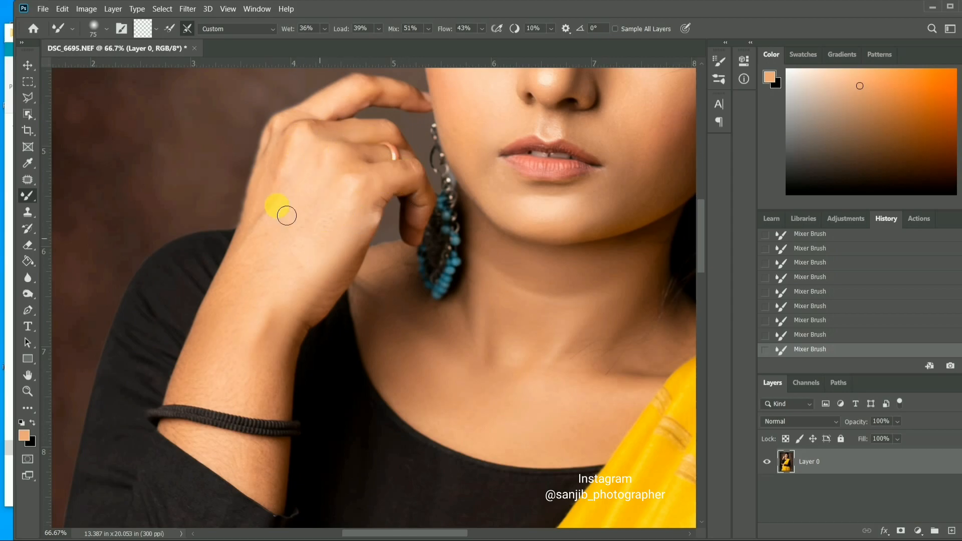
pyautogui.scroll(1, 358, 103)
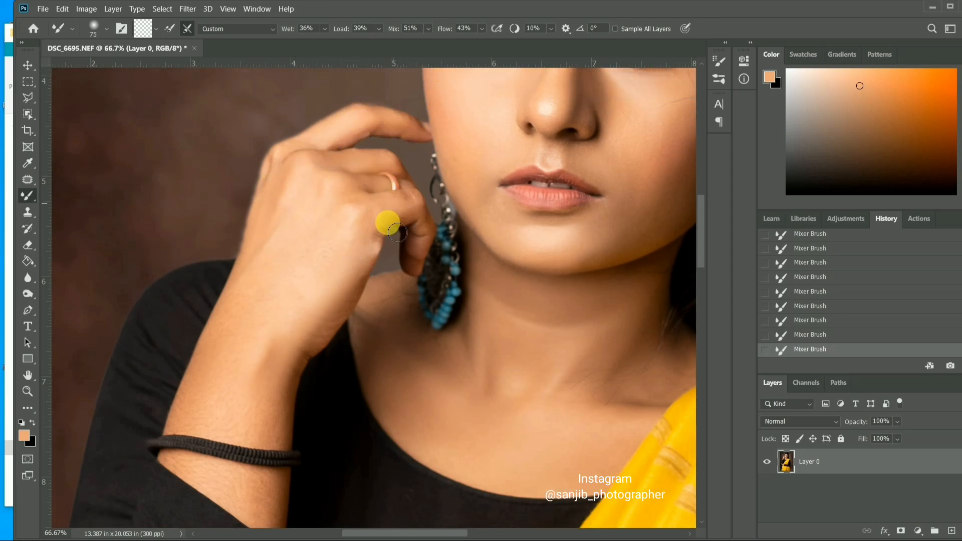
pyautogui.scroll(-4, 301, 256)
pyautogui.moveTo(286, 279)
pyautogui.mouseDown()
pyautogui.moveTo(260, 316)
pyautogui.moveTo(227, 253)
pyautogui.moveTo(206, 303)
pyautogui.moveTo(224, 356)
pyautogui.moveTo(270, 406)
pyautogui.moveTo(266, 367)
pyautogui.moveTo(285, 326)
pyautogui.moveTo(259, 319)
pyautogui.moveTo(185, 348)
pyautogui.moveTo(385, 266)
pyautogui.moveTo(268, 175)
pyautogui.mouseUp()
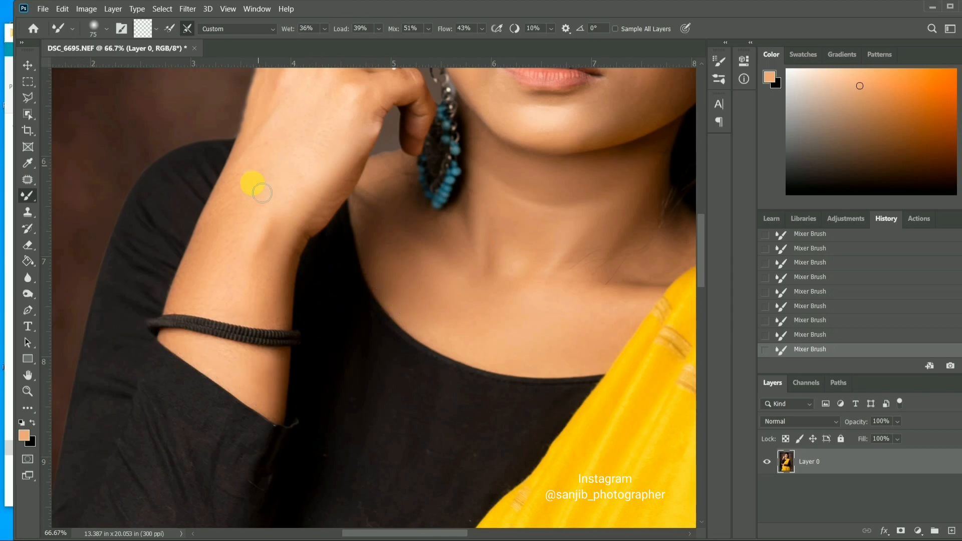
# - Smooth the skin of the lower folded hand and its wrist with the Mixer Brush, finishing at 108 px
pyautogui.moveTo(390, 534); pyautogui.dragTo(443, 534)
pyautogui.moveTo(701, 272); pyautogui.dragTo(702, 386)
pyautogui.moveTo(485, 534); pyautogui.dragTo(396, 534)
pyautogui.moveTo(701, 364); pyautogui.dragTo(702, 349)
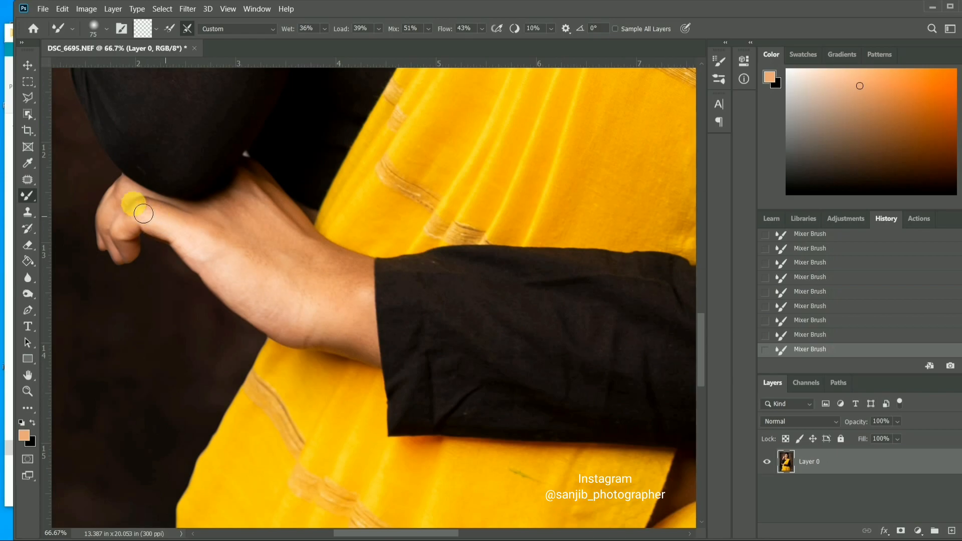
pyautogui.rightClick(269, 231)
pyautogui.moveTo(363, 261); pyautogui.dragTo(386, 260)
pyautogui.moveTo(225, 224); pyautogui.dragTo(299, 260)
pyautogui.rightClick(378, 236)
pyautogui.moveTo(495, 266); pyautogui.dragTo(484, 266)
pyautogui.click(238, 233)
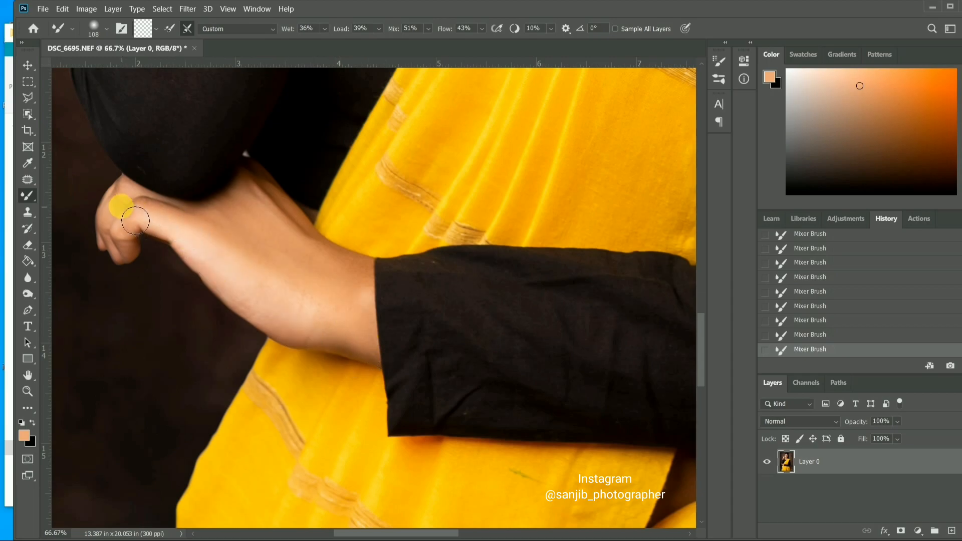
# - Apply a Curves adjustment with the Default preset directly to the portrait layer
pyautogui.click(32, 388)
pyautogui.keyDown('alt'); pyautogui.click(383, 189); pyautogui.keyUp('alt')
pyautogui.keyDown('alt'); pyautogui.click(386, 189); pyautogui.keyUp('alt')
pyautogui.keyDown('alt'); pyautogui.click(389, 187); pyautogui.keyUp('alt')
pyautogui.keyDown('alt'); pyautogui.click(396, 186); pyautogui.keyUp('alt')
pyautogui.keyDown('alt'); pyautogui.click(416, 180); pyautogui.keyUp('alt')
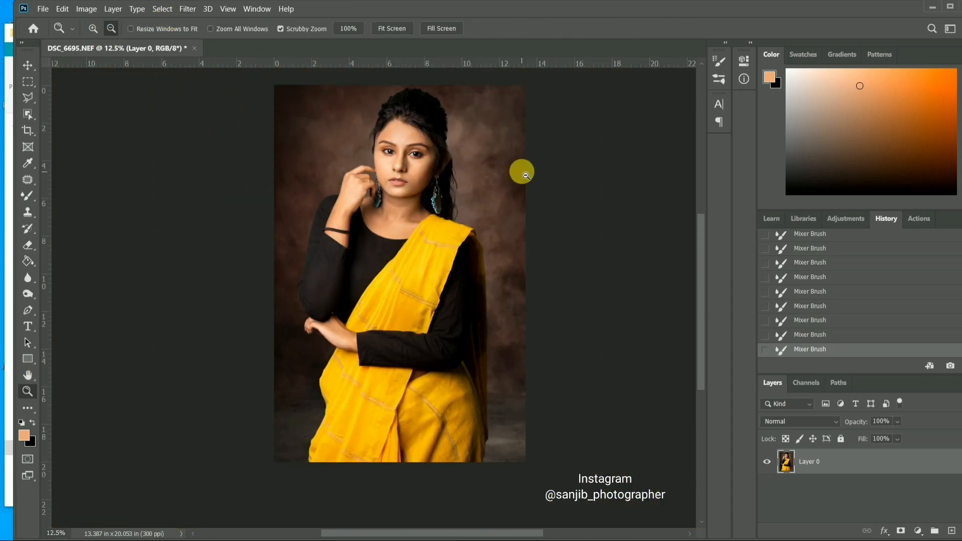
pyautogui.click(31, 68)
pyautogui.click(86, 9)
pyautogui.moveTo(107, 36)
pyautogui.click(236, 61)
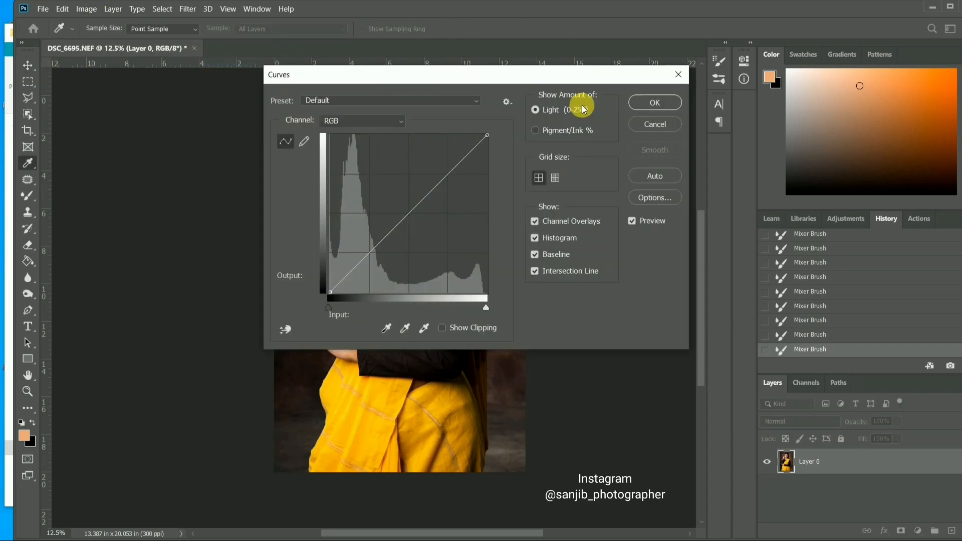
pyautogui.click(655, 102)
# - Add a Curves adjustment layer above the portrait with points in the shadows, midtones and highlights of the RGB curve
pyautogui.click(919, 531)
pyautogui.click(901, 369)
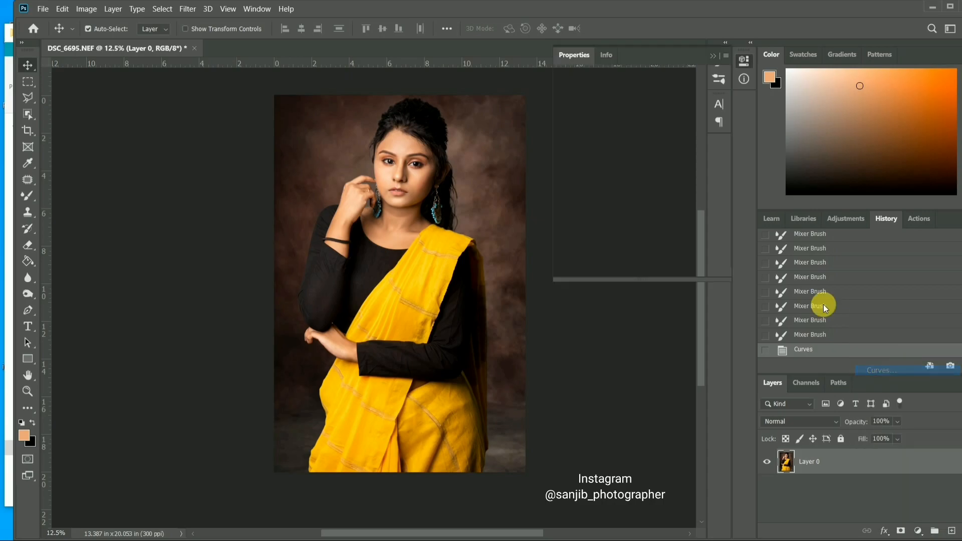
pyautogui.click(621, 222)
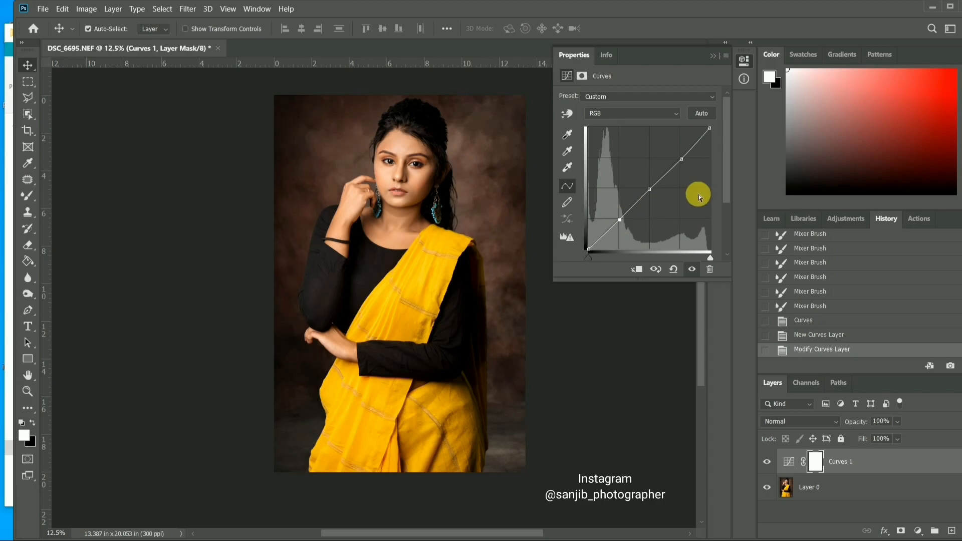
pyautogui.click(712, 54)
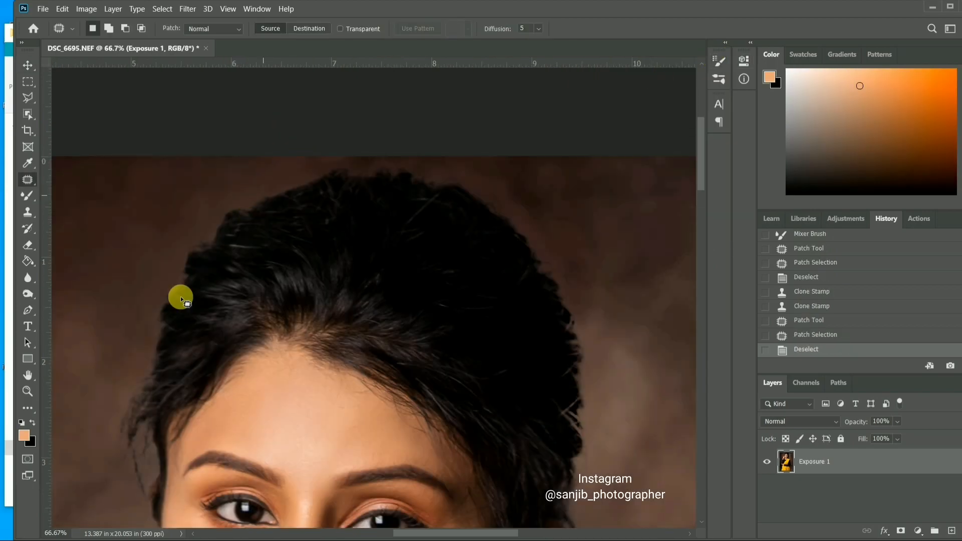
# - Set up the Brush tool with the 105 px scattered-dot tip, 5% spacing and a 29 px size for painting hair
pyautogui.scroll(-3, 181, 296)
pyautogui.scroll(-2, 524, 107)
pyautogui.rightClick(27, 195)
pyautogui.click(55, 195)
pyautogui.click(720, 61)
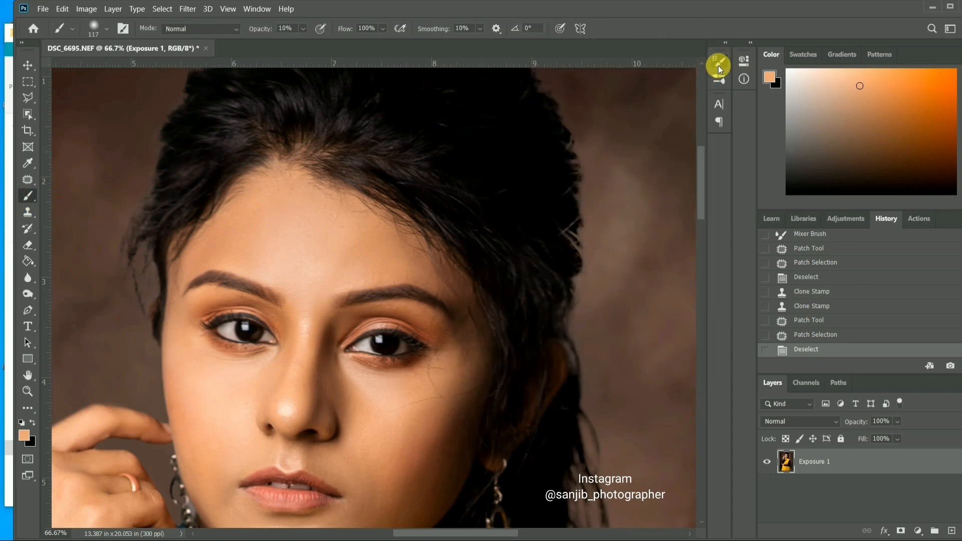
pyautogui.click(719, 60)
pyautogui.click(637, 108)
pyautogui.moveTo(591, 266); pyautogui.dragTo(549, 269)
pyautogui.moveTo(551, 268); pyautogui.dragTo(550, 268)
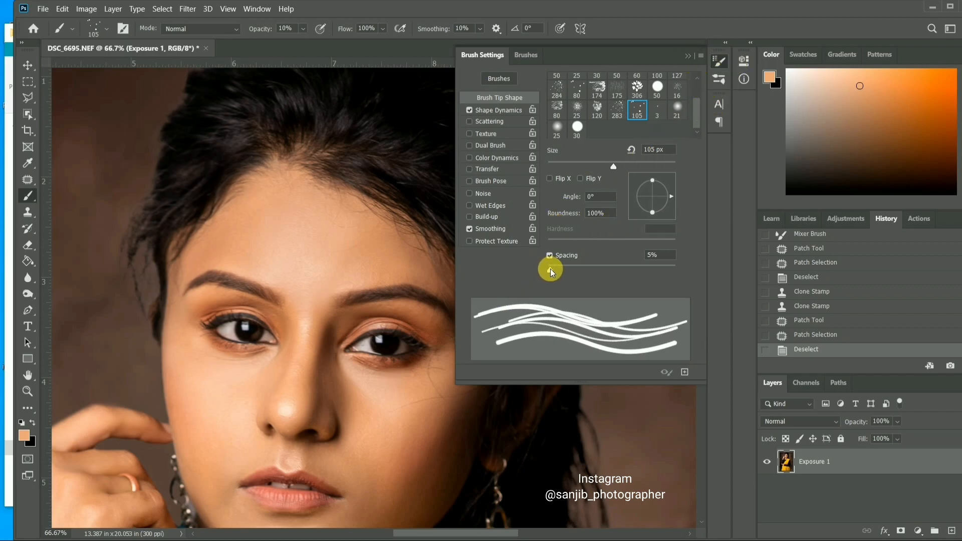
pyautogui.click(689, 56)
pyautogui.rightClick(249, 199)
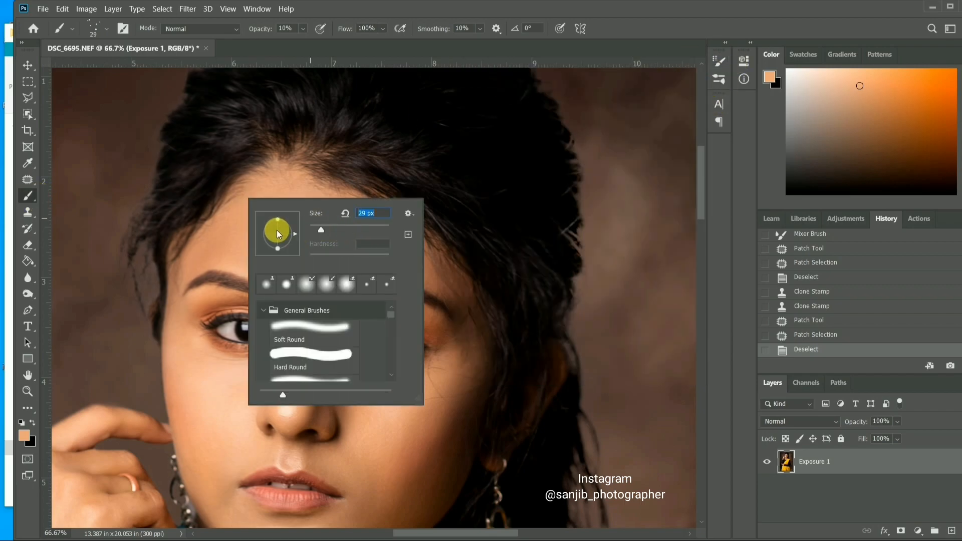
# - Add a new layer, sample the dark hair colour and paint loose strands beside the temple and bright cheek at 10% opacity
pyautogui.click(952, 531)
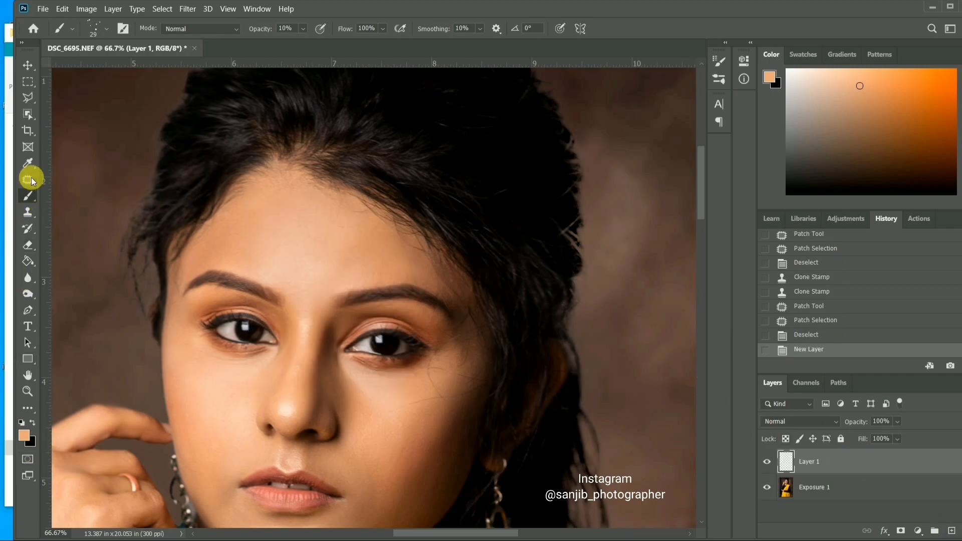
pyautogui.click(28, 163)
pyautogui.click(195, 160)
pyautogui.scroll(-1, 169, 193)
pyautogui.moveTo(137, 196); pyautogui.dragTo(144, 316)
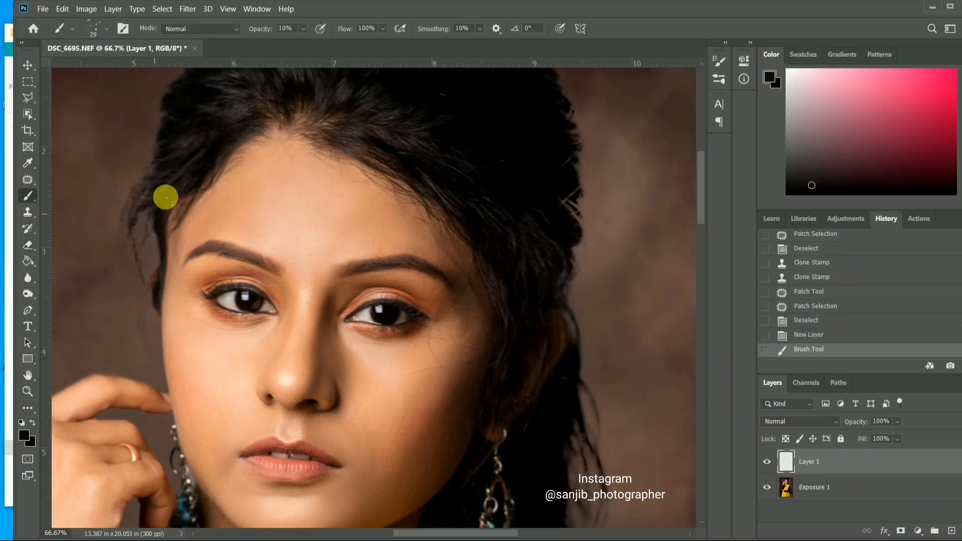
pyautogui.moveTo(143, 351); pyautogui.dragTo(190, 157)
pyautogui.moveTo(153, 448)
pyautogui.mouseDown()
pyautogui.moveTo(163, 185)
pyautogui.moveTo(146, 269)
pyautogui.moveTo(160, 422)
pyautogui.moveTo(151, 207)
pyautogui.moveTo(137, 198)
pyautogui.moveTo(169, 445)
pyautogui.moveTo(152, 312)
pyautogui.moveTo(180, 191)
pyautogui.moveTo(153, 208)
pyautogui.moveTo(141, 293)
pyautogui.moveTo(150, 428)
pyautogui.moveTo(180, 515)
pyautogui.mouseUp()
pyautogui.click(160, 423)
# - Raise the brush opacity to 17% and paint more fine strands from the hairline down towards the earring near the raised hand
pyautogui.click(302, 28)
pyautogui.scroll(1, 176, 221)
pyautogui.scroll(-2, 236, 297)
pyautogui.moveTo(155, 313); pyautogui.dragTo(174, 396)
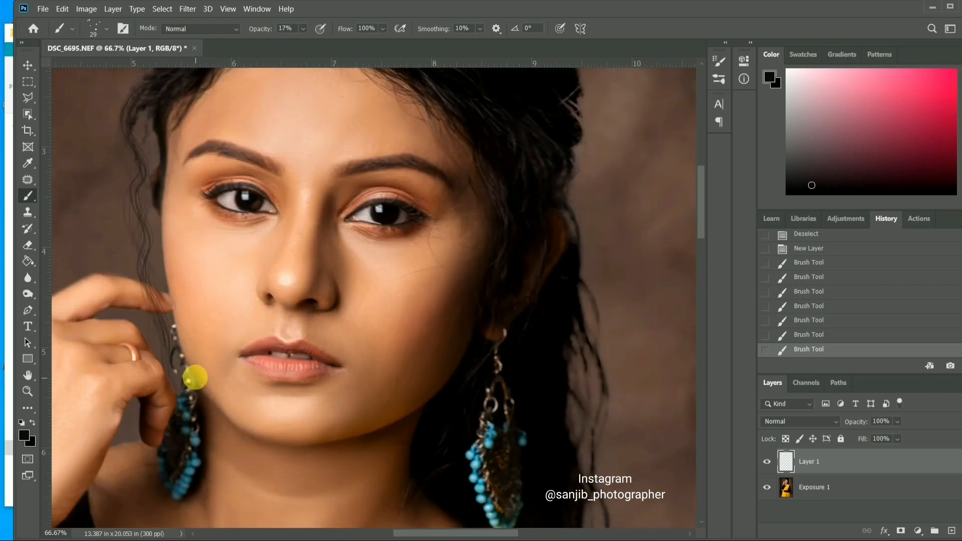
pyautogui.scroll(3, 172, 182)
pyautogui.click(178, 161)
pyautogui.click(174, 186)
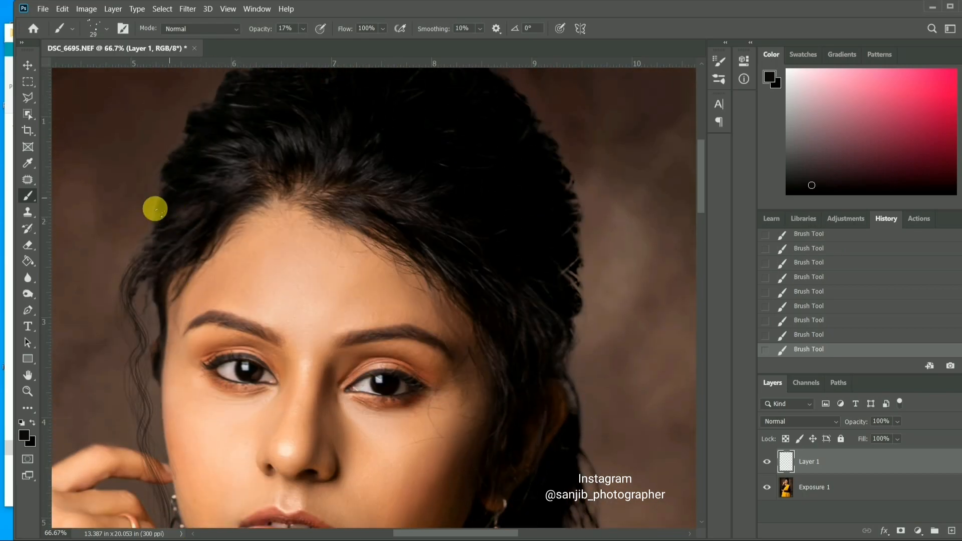
pyautogui.scroll(-1, 163, 236)
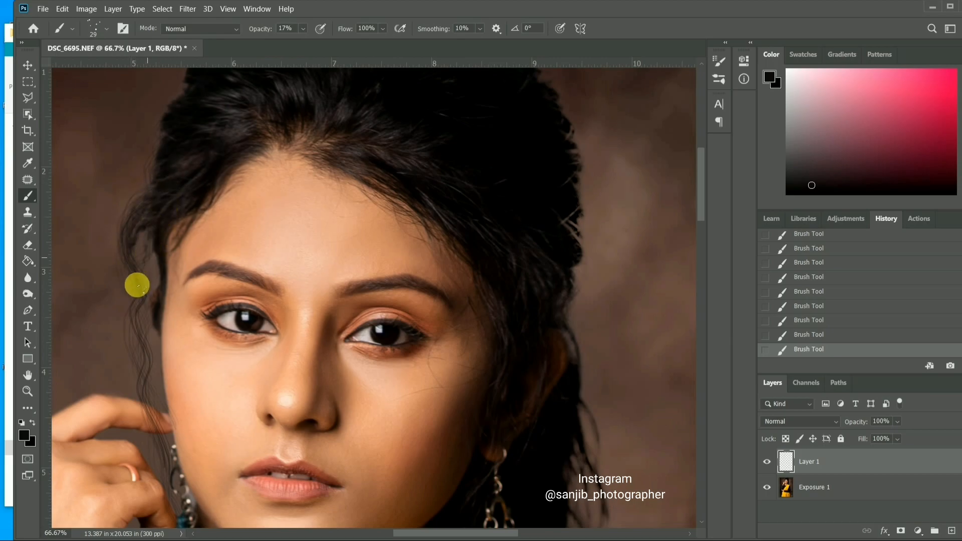
pyautogui.scroll(2, 185, 218)
pyautogui.scroll(-4, 200, 216)
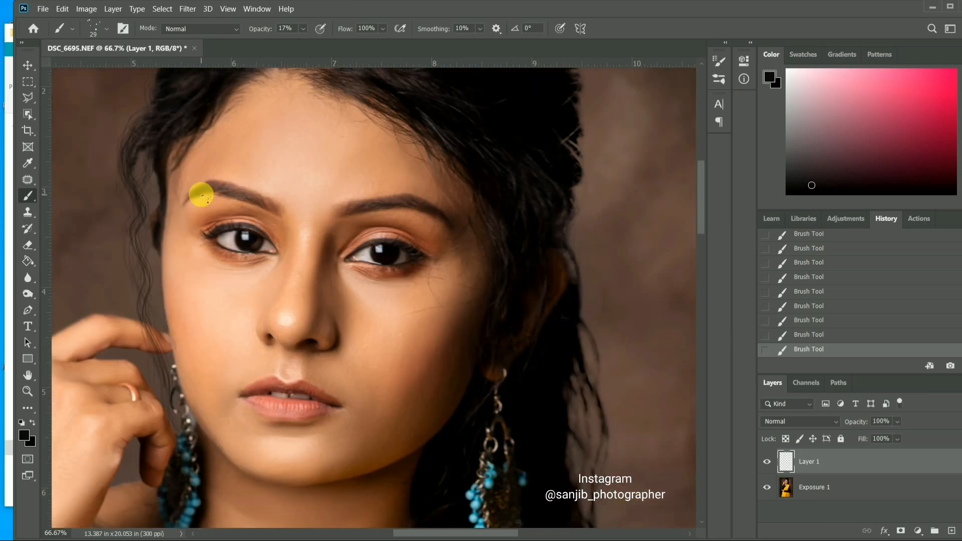
pyautogui.scroll(4, 198, 195)
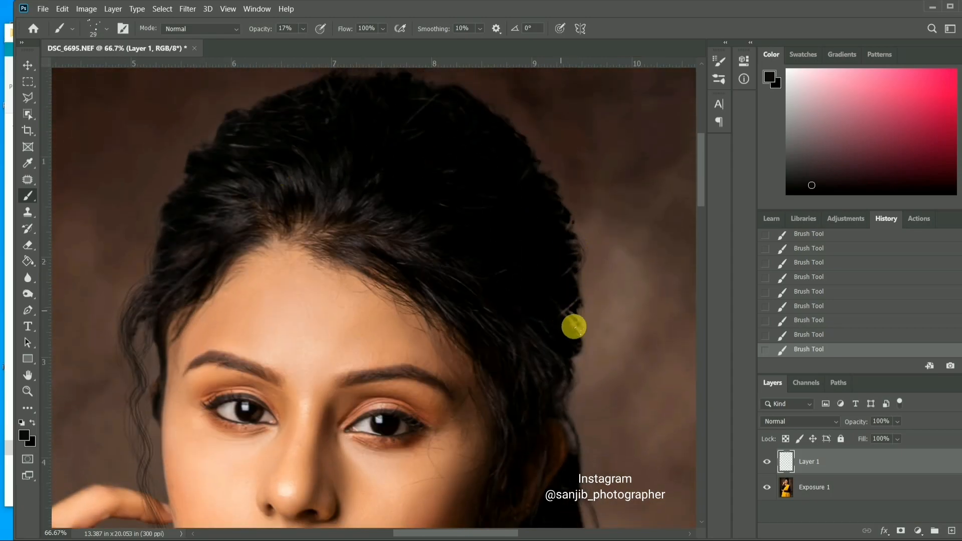
# - Raise the brush opacity to 47% and paint dark strands over the light gaps at the hair edge on the shadowed side
pyautogui.click(27, 391)
pyautogui.click(565, 269)
pyautogui.click(651, 279)
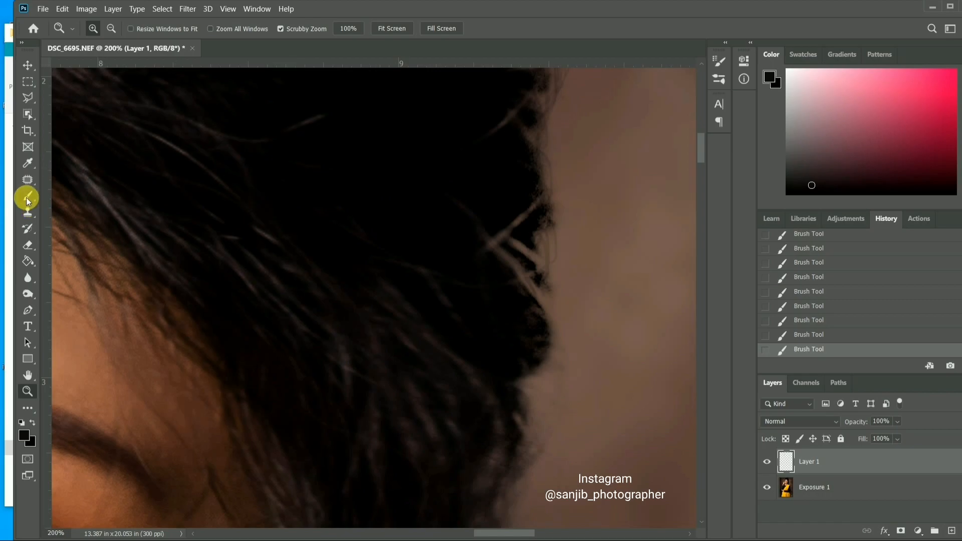
pyautogui.click(28, 196)
pyautogui.rightClick(535, 229)
pyautogui.click(304, 29)
pyautogui.moveTo(304, 43); pyautogui.dragTo(324, 43)
pyautogui.moveTo(543, 241); pyautogui.dragTo(539, 262)
pyautogui.moveTo(532, 318); pyautogui.dragTo(548, 264)
# - Add another new layer and paint curved dark strands upward along the hair edge on the shadowed side
pyautogui.click(952, 531)
pyautogui.scroll(1, 546, 163)
pyautogui.moveTo(541, 184); pyautogui.dragTo(547, 238)
pyautogui.moveTo(538, 185); pyautogui.dragTo(553, 239)
pyautogui.moveTo(544, 202); pyautogui.dragTo(548, 246)
pyautogui.moveTo(549, 250); pyautogui.dragTo(546, 279)
pyautogui.scroll(3, 526, 211)
pyautogui.moveTo(498, 162)
pyautogui.mouseDown()
pyautogui.moveTo(526, 202)
pyautogui.moveTo(515, 205)
pyautogui.moveTo(518, 236)
pyautogui.moveTo(535, 258)
pyautogui.mouseUp()
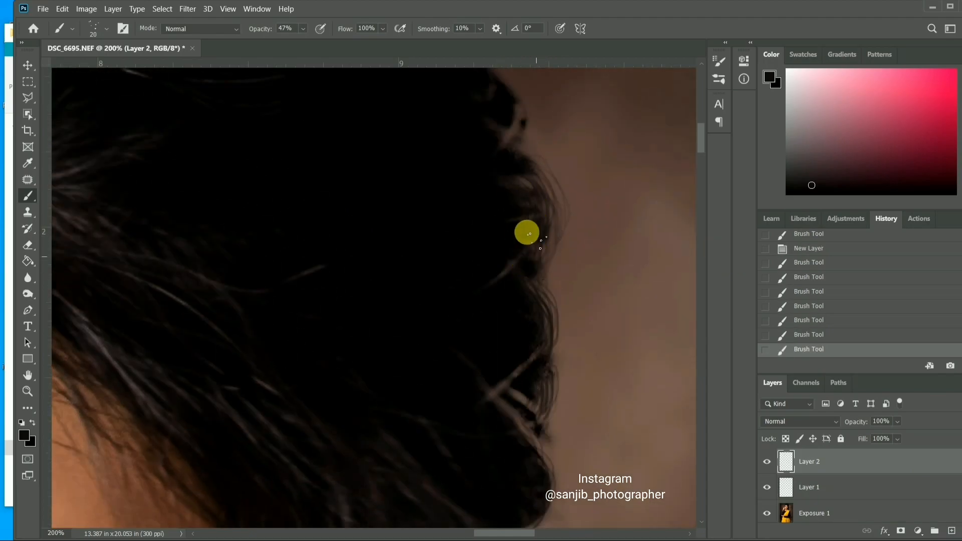
# - Set the brush opacity to 79% and continue painting curved strands up the hair outline towards the crown
pyautogui.scroll(2, 535, 258)
pyautogui.moveTo(330, 48); pyautogui.dragTo(331, 47)
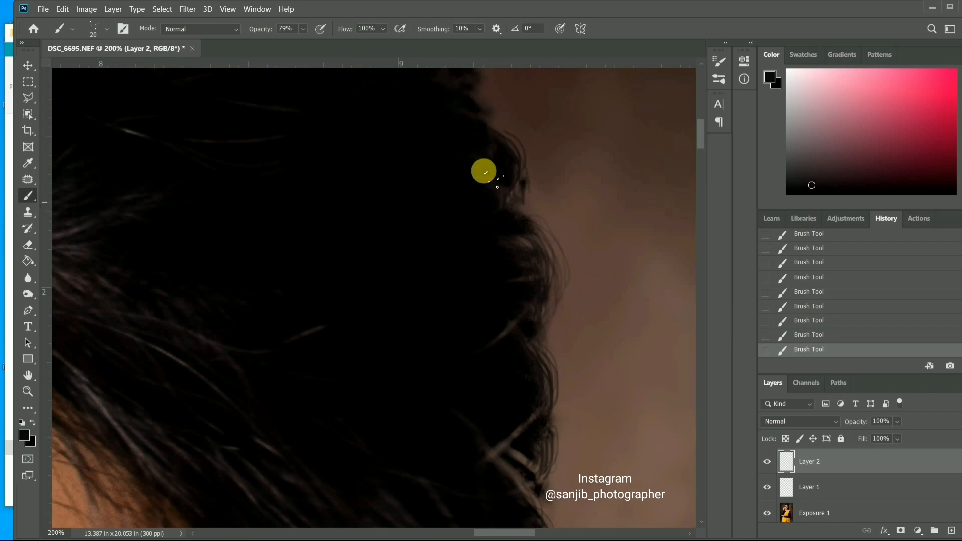
pyautogui.scroll(4, 469, 178)
pyautogui.moveTo(474, 226); pyautogui.dragTo(497, 266)
pyautogui.scroll(3, 404, 182)
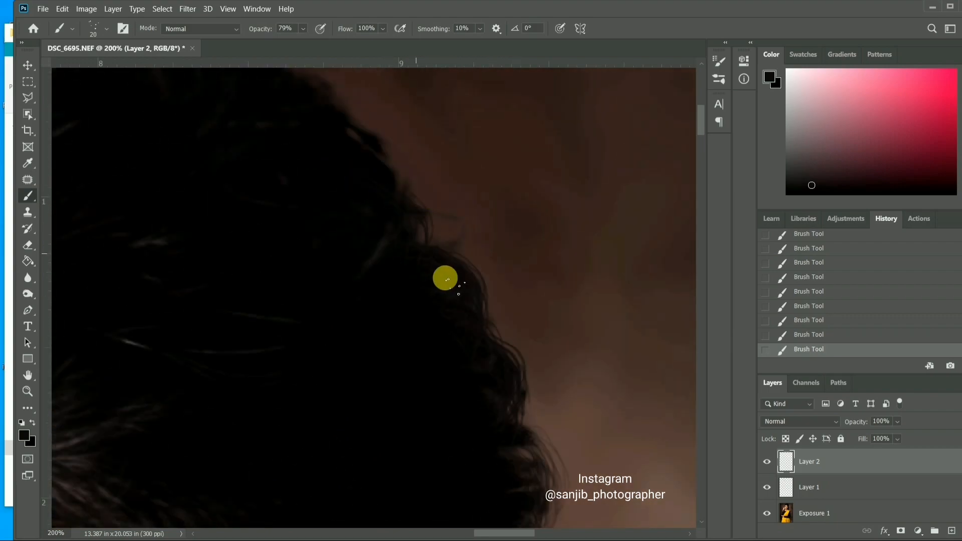
pyautogui.scroll(3, 477, 351)
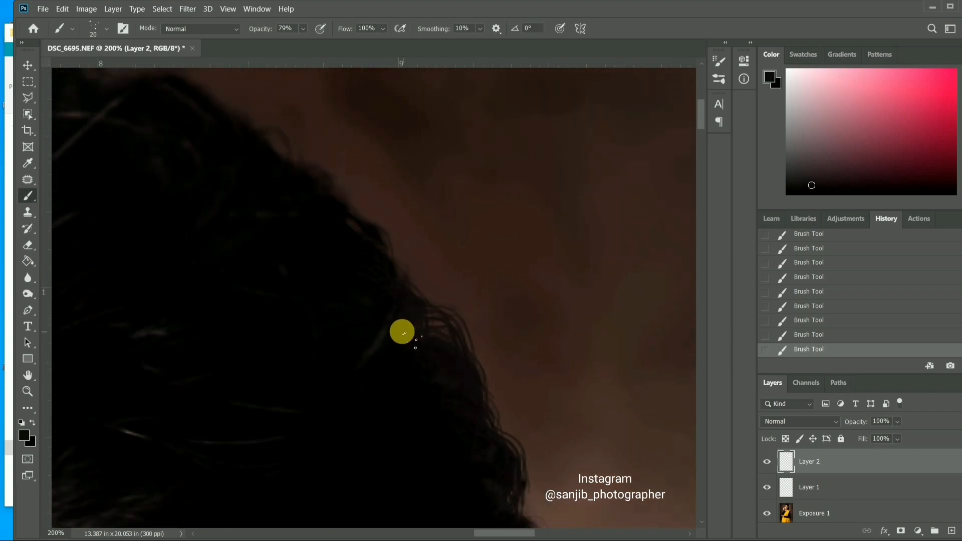
# - Sample the hair's black and paint fine strands along the sloping outline just below the crown
pyautogui.scroll(2, 403, 332)
pyautogui.click(28, 165)
pyautogui.click(311, 279)
pyautogui.click(28, 196)
pyautogui.moveTo(296, 203); pyautogui.dragTo(322, 253)
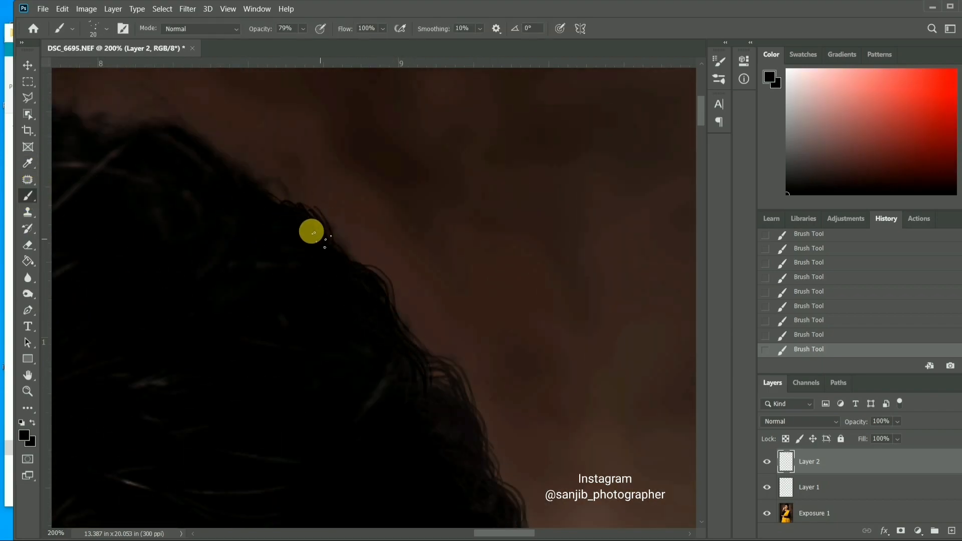
pyautogui.scroll(2, 207, 225)
pyautogui.scroll(2, 107, 230)
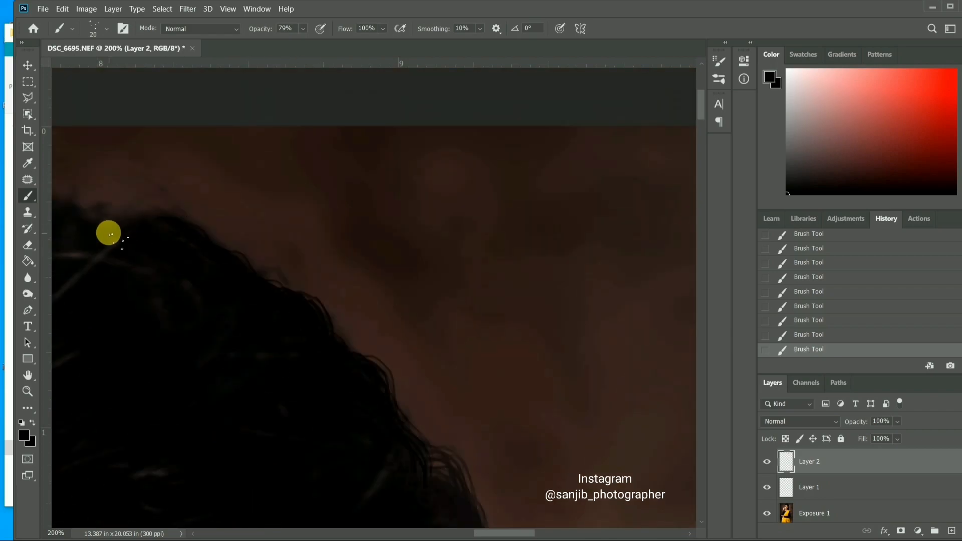
# - Continue painting fine curved black strands along the crown outline and down the sloping hair edge on the lit side
pyautogui.moveTo(498, 530); pyautogui.dragTo(466, 530)
pyautogui.moveTo(354, 217); pyautogui.dragTo(454, 223)
pyautogui.moveTo(307, 195); pyautogui.dragTo(368, 205)
pyautogui.moveTo(267, 200)
pyautogui.mouseDown()
pyautogui.moveTo(344, 195)
pyautogui.moveTo(255, 187)
pyautogui.moveTo(193, 202)
pyautogui.moveTo(173, 183)
pyautogui.moveTo(292, 187)
pyautogui.moveTo(167, 264)
pyautogui.mouseUp()
pyautogui.moveTo(473, 533); pyautogui.dragTo(431, 533)
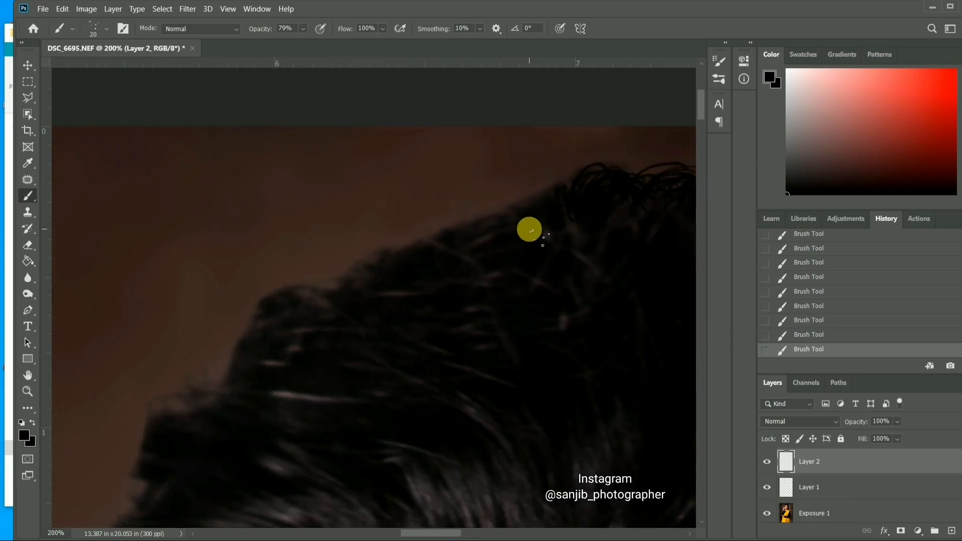
pyautogui.moveTo(565, 226)
pyautogui.mouseDown()
pyautogui.moveTo(522, 206)
pyautogui.moveTo(524, 228)
pyautogui.mouseUp()
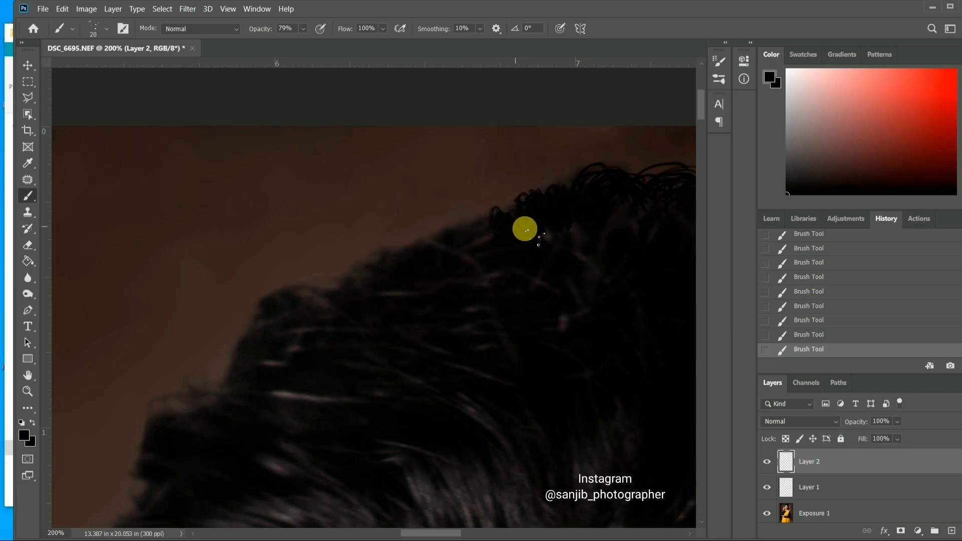
pyautogui.moveTo(311, 320)
pyautogui.mouseDown()
pyautogui.moveTo(262, 327)
pyautogui.moveTo(250, 341)
pyautogui.moveTo(406, 286)
pyautogui.moveTo(335, 287)
pyautogui.moveTo(426, 259)
pyautogui.moveTo(330, 287)
pyautogui.moveTo(384, 263)
pyautogui.mouseUp()
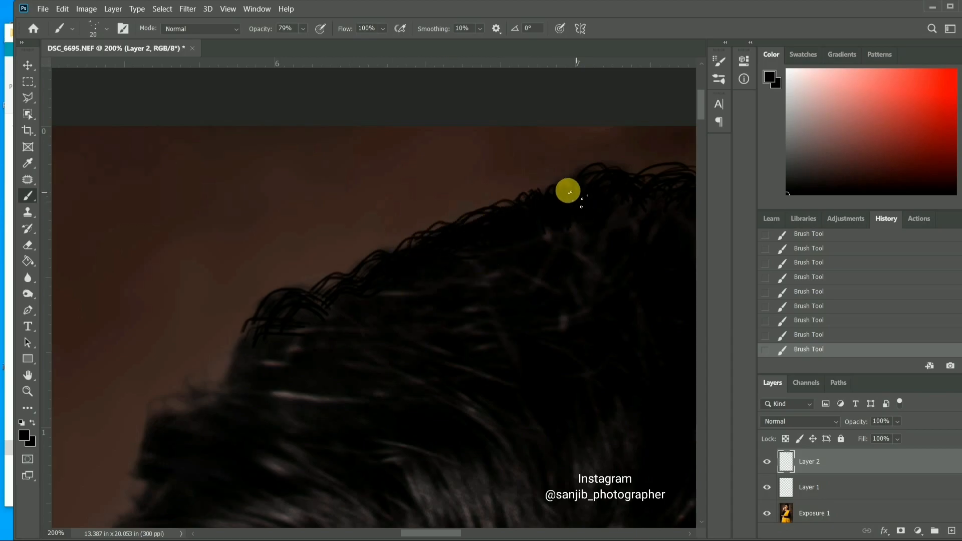
# - Resample a dark hair tone, set the brush opacity to 55%, and paint strands around the bulges of the lit-side hair outline
pyautogui.moveTo(266, 335)
pyautogui.mouseDown()
pyautogui.moveTo(312, 344)
pyautogui.moveTo(286, 365)
pyautogui.moveTo(260, 339)
pyautogui.moveTo(314, 357)
pyautogui.mouseUp()
pyautogui.scroll(-2, 350, 354)
pyautogui.click(28, 163)
pyautogui.click(181, 337)
pyautogui.click(27, 196)
pyautogui.moveTo(177, 301); pyautogui.dragTo(216, 316)
pyautogui.moveTo(152, 318)
pyautogui.mouseDown()
pyautogui.moveTo(211, 299)
pyautogui.moveTo(148, 335)
pyautogui.mouseUp()
pyautogui.click(303, 29)
pyautogui.click(300, 43)
pyautogui.click(212, 314)
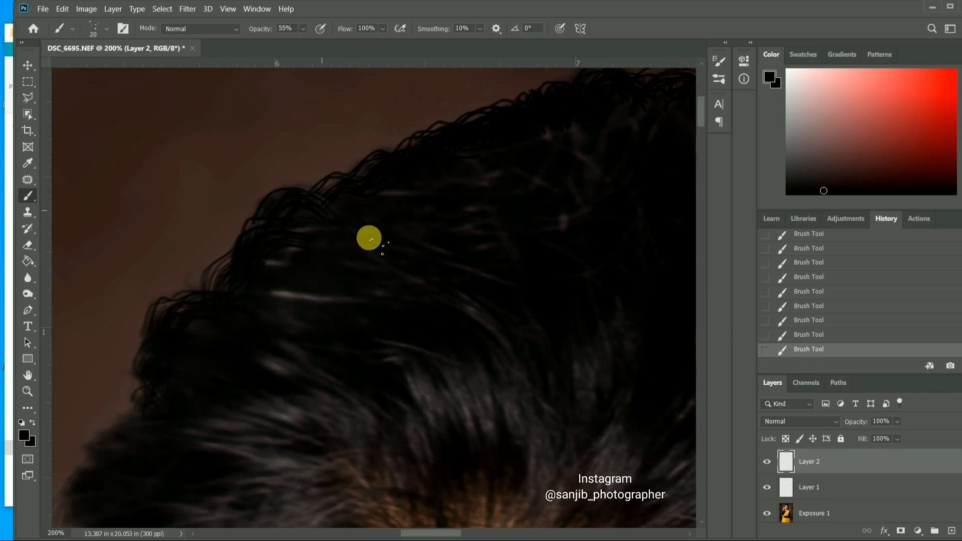
# - Lower the brush opacity to 23% and paint softer strands down the lit-side hair edge towards the temple
pyautogui.scroll(-2, 193, 359)
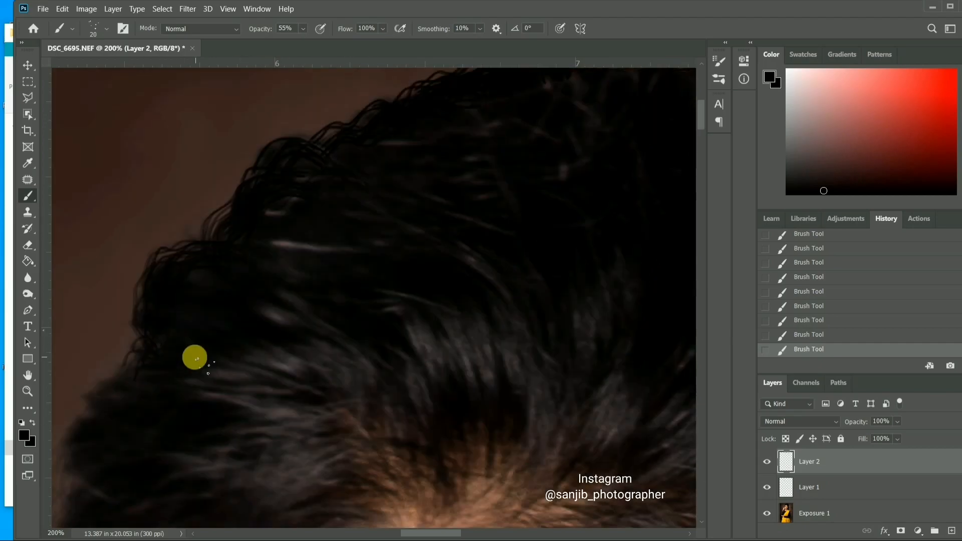
pyautogui.moveTo(429, 532); pyautogui.dragTo(404, 533)
pyautogui.scroll(-3, 403, 429)
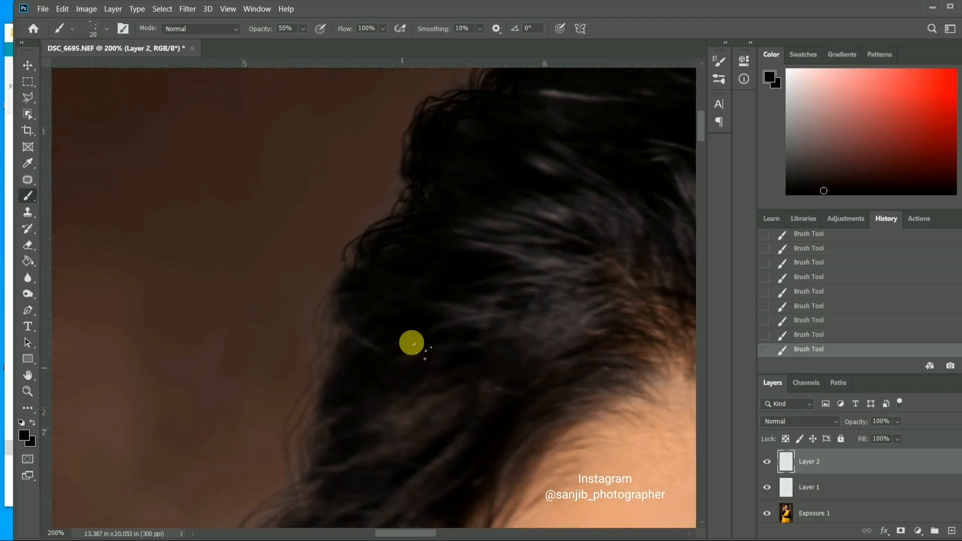
pyautogui.click(303, 29)
pyautogui.click(293, 44)
pyautogui.click(374, 245)
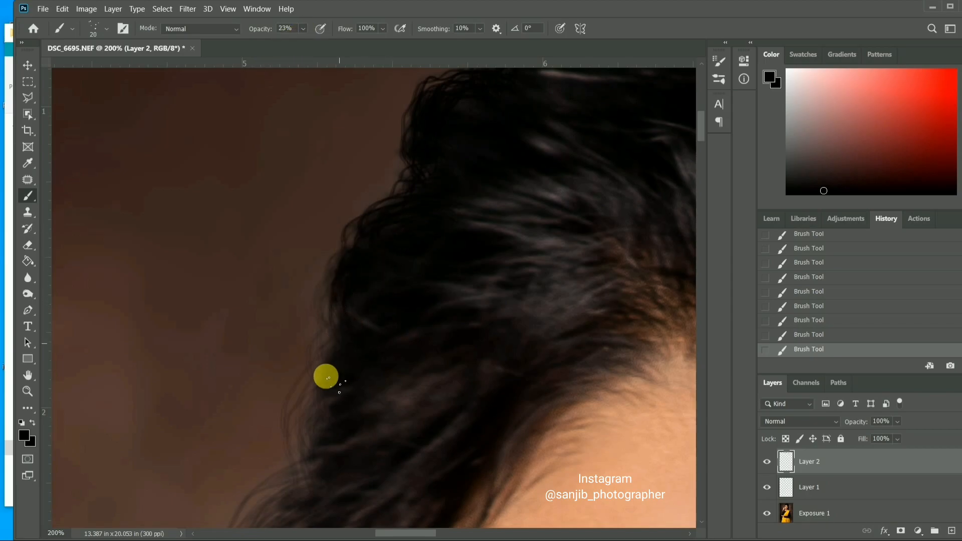
pyautogui.scroll(-2, 391, 344)
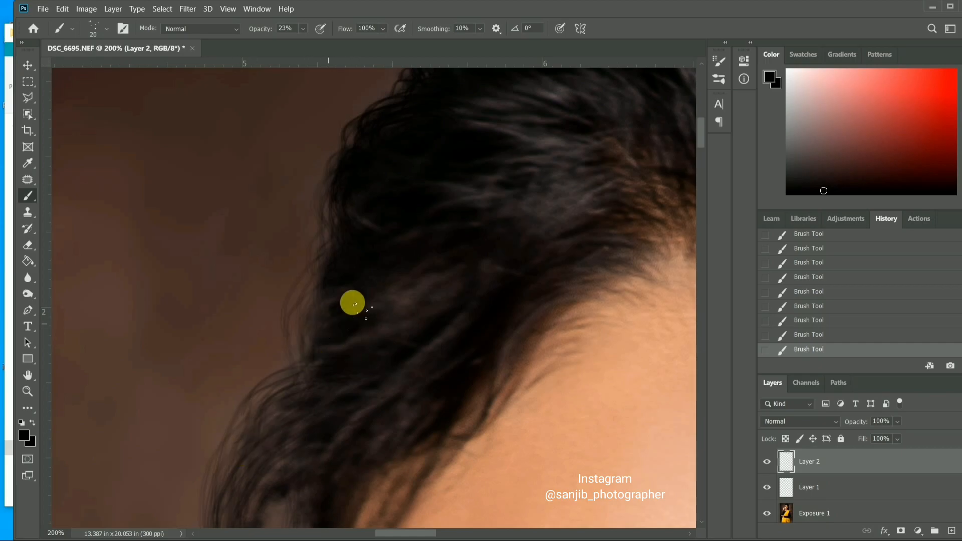
# - Apply a Gaussian Blur with a 0.1 pixel radius to the painted strands on Layer 2
pyautogui.scroll(5, 351, 321)
pyautogui.click(187, 9)
pyautogui.press('Escape')
pyautogui.moveTo(421, 533); pyautogui.dragTo(458, 530)
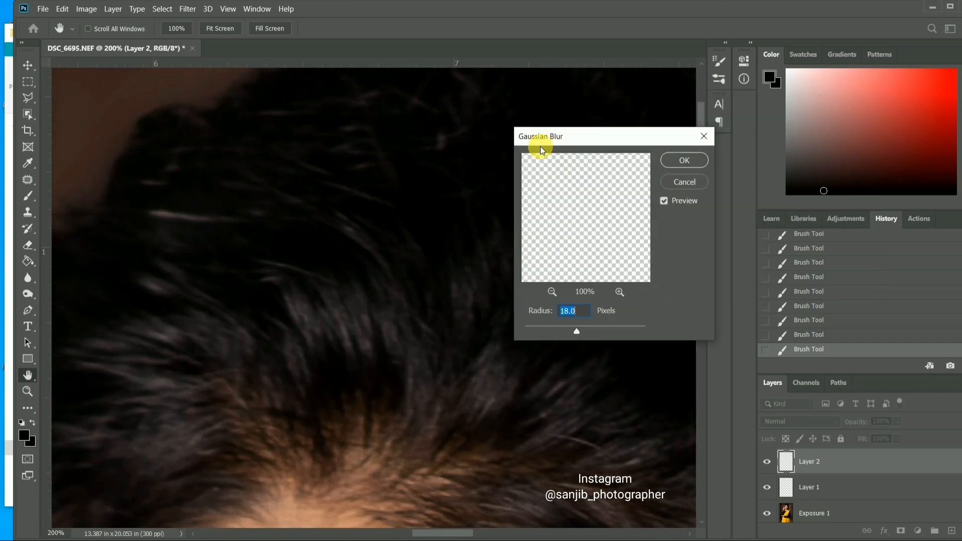
pyautogui.moveTo(704, 121); pyautogui.dragTo(705, 107)
pyautogui.moveTo(518, 162); pyautogui.dragTo(275, 154)
pyautogui.moveTo(249, 345); pyautogui.dragTo(195, 342)
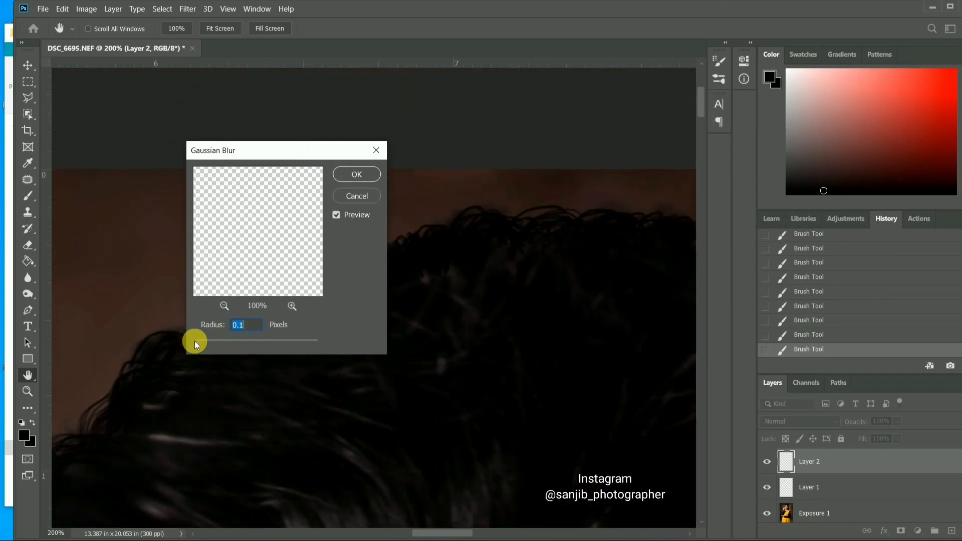
pyautogui.click(378, 176)
# - Smudge away the light crossing hairs at the shadowed-side hair edge on the Exposure 1 layer at 50% strength
pyautogui.click(27, 391)
pyautogui.click(359, 195)
pyautogui.click(353, 203)
pyautogui.click(347, 212)
pyautogui.click(94, 30)
pyautogui.click(609, 321)
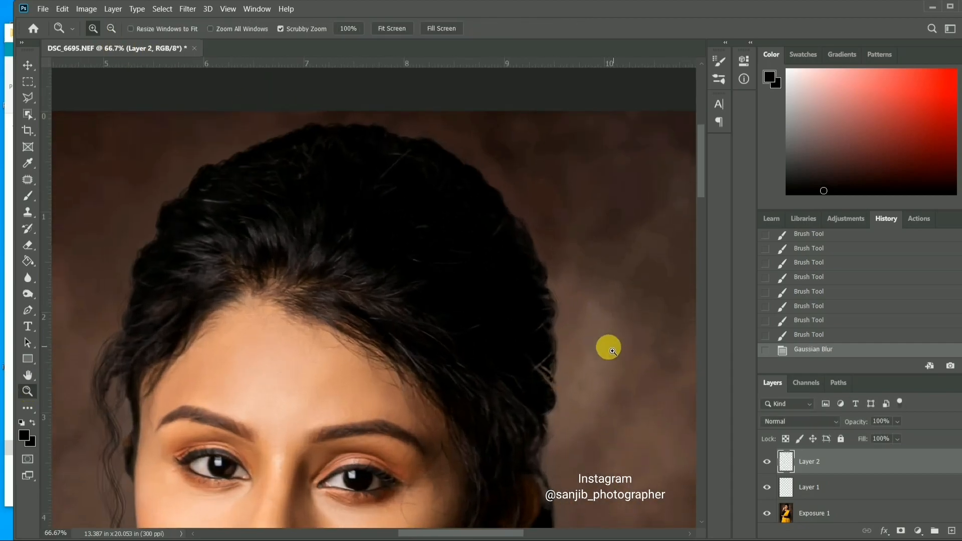
pyautogui.click(592, 347)
pyautogui.click(567, 349)
pyautogui.scroll(-3, 571, 352)
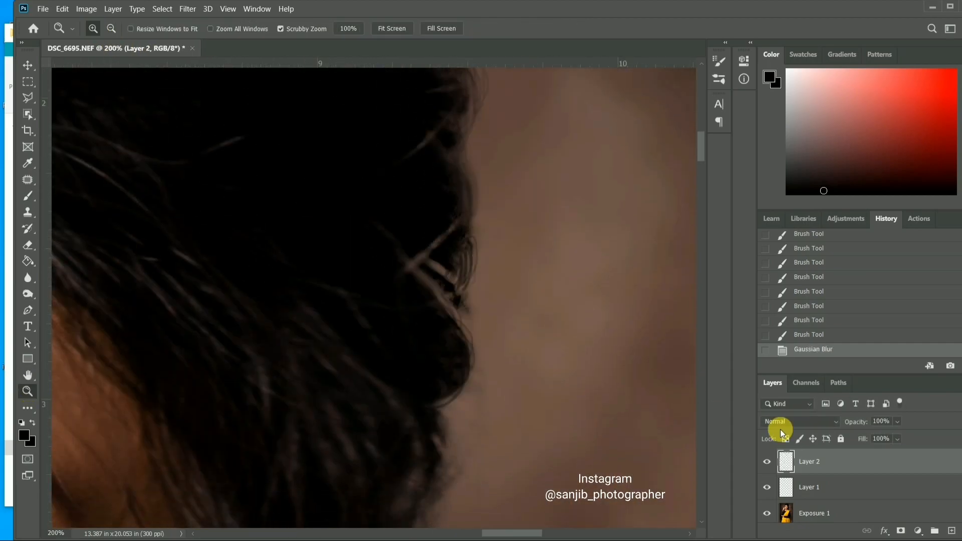
pyautogui.click(852, 512)
pyautogui.click(27, 295)
pyautogui.click(28, 278)
pyautogui.click(87, 303)
pyautogui.moveTo(412, 278)
pyautogui.mouseDown()
pyautogui.moveTo(353, 200)
pyautogui.moveTo(413, 225)
pyautogui.mouseUp()
pyautogui.moveTo(445, 278)
pyautogui.mouseDown()
pyautogui.moveTo(438, 235)
pyautogui.moveTo(377, 269)
pyautogui.moveTo(427, 285)
pyautogui.moveTo(450, 268)
pyautogui.mouseUp()
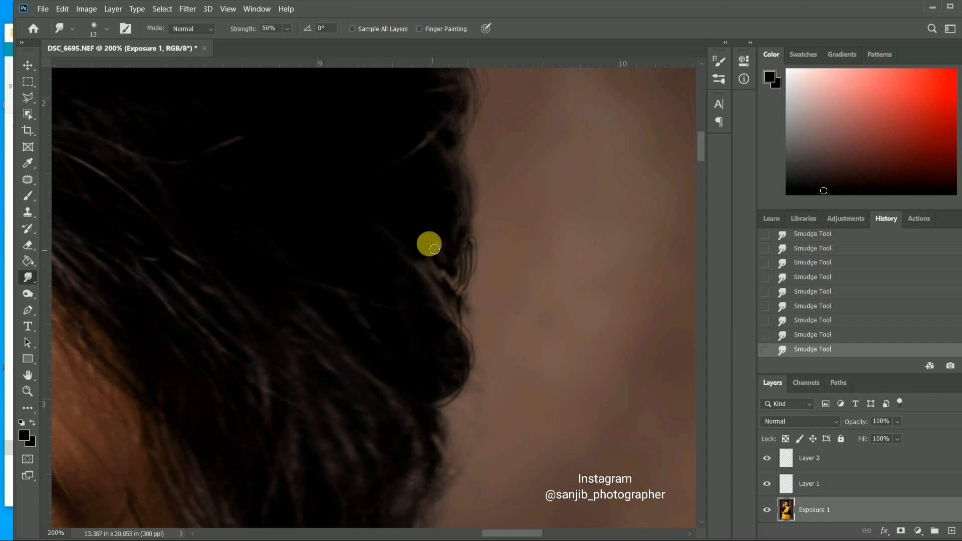
# - Zoom out to examine the overall hair outline against the backdrop
pyautogui.moveTo(514, 533); pyautogui.dragTo(428, 529)
pyautogui.click(27, 392)
pyautogui.click(111, 29)
pyautogui.click(429, 217)
pyautogui.click(430, 217)
pyautogui.click(451, 221)
pyautogui.click(522, 252)
pyautogui.click(546, 253)
pyautogui.scroll(-1, 545, 253)
pyautogui.scroll(2, 562, 248)
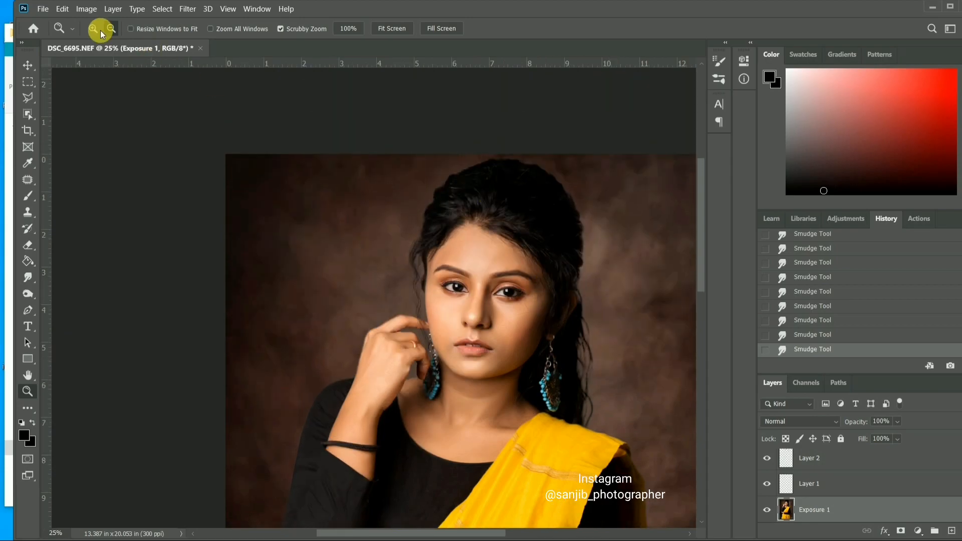
# - Add a new layer above Layer 2 and paint dark wavy strands along the upper part of the loose lock beside the lit cheek
pyautogui.click(93, 28)
pyautogui.click(527, 216)
pyautogui.click(502, 218)
pyautogui.click(371, 261)
pyautogui.click(328, 276)
pyautogui.click(848, 461)
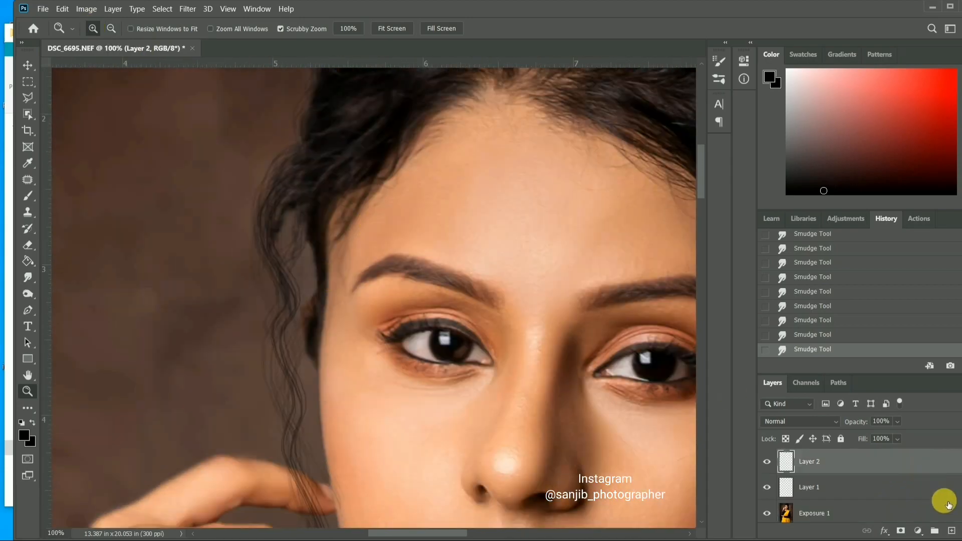
pyautogui.hotkey('ctrl', 'shift', 'alt', 'n')
pyautogui.press('b')
pyautogui.scroll(1, 269, 195)
pyautogui.moveTo(312, 203); pyautogui.dragTo(286, 356)
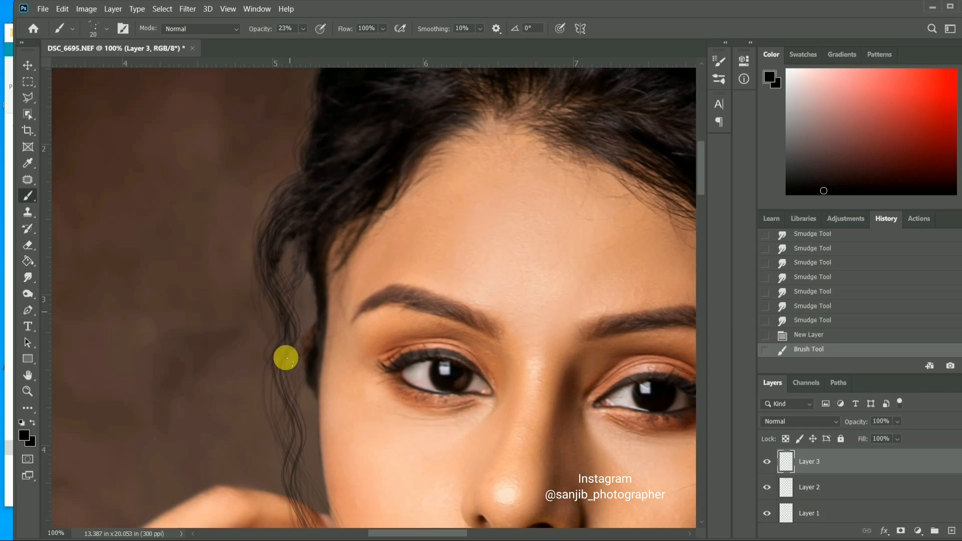
# - Extend the wavy strands down the loose lock to the raised fingers at 23% opacity
pyautogui.scroll(-2, 282, 234)
pyautogui.moveTo(281, 234); pyautogui.dragTo(278, 322)
pyautogui.scroll(-2, 303, 271)
pyautogui.moveTo(278, 258); pyautogui.dragTo(292, 303)
pyautogui.scroll(-2, 293, 303)
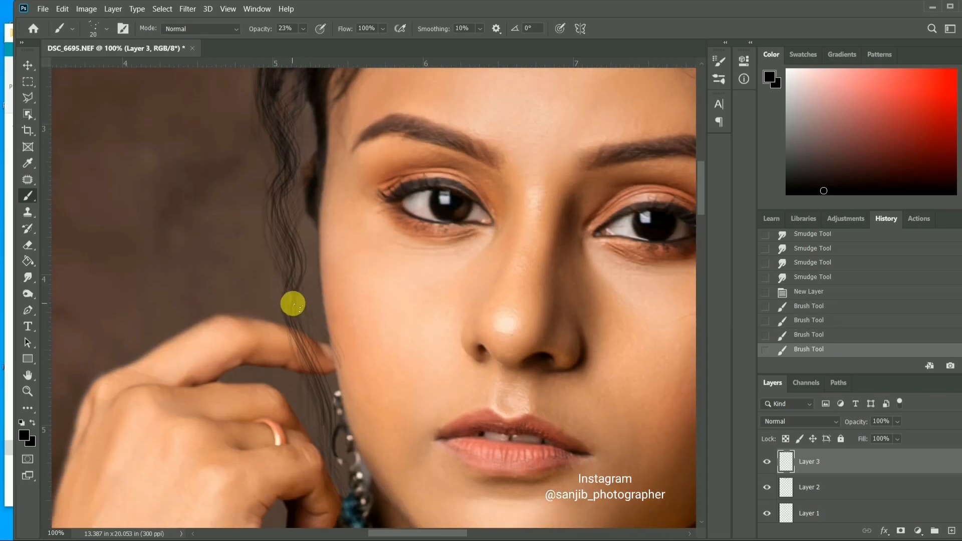
# - Switch to the 3 px brush tip and paint single fine hairs from the loose lock down the cheek edge beside the earring
pyautogui.scroll(3, 333, 98)
pyautogui.click(720, 62)
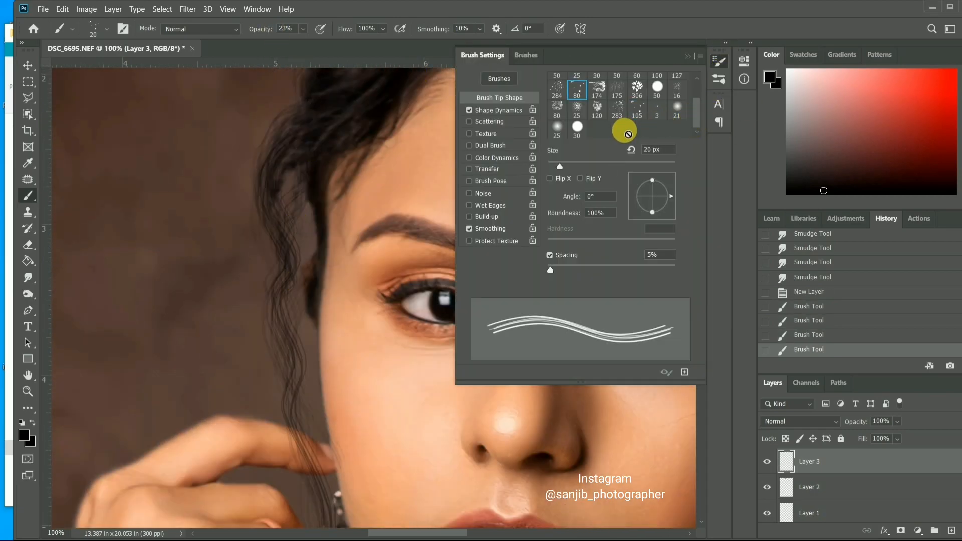
pyautogui.click(657, 109)
pyautogui.click(688, 57)
pyautogui.scroll(-1, 326, 122)
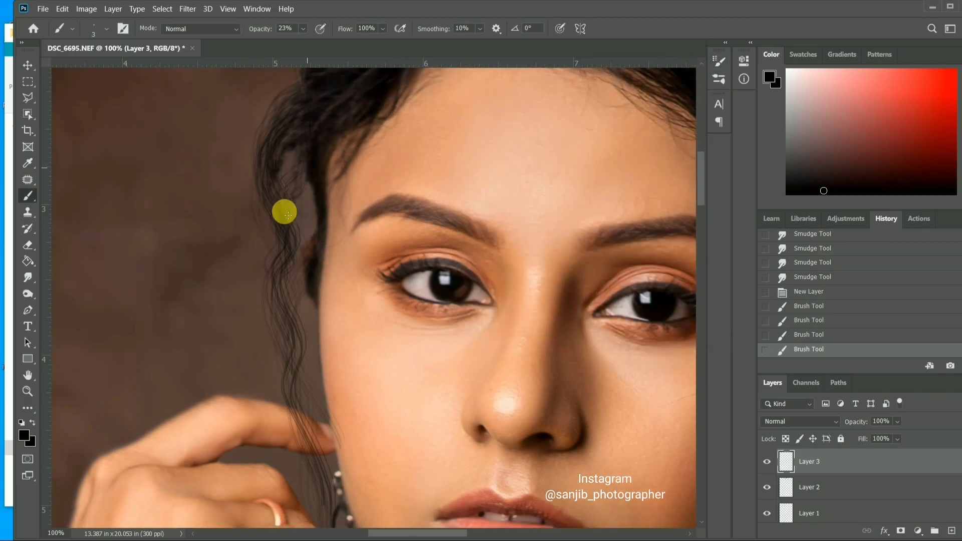
pyautogui.moveTo(330, 481); pyautogui.dragTo(333, 489)
pyautogui.scroll(-3, 337, 197)
pyautogui.moveTo(336, 361); pyautogui.dragTo(353, 409)
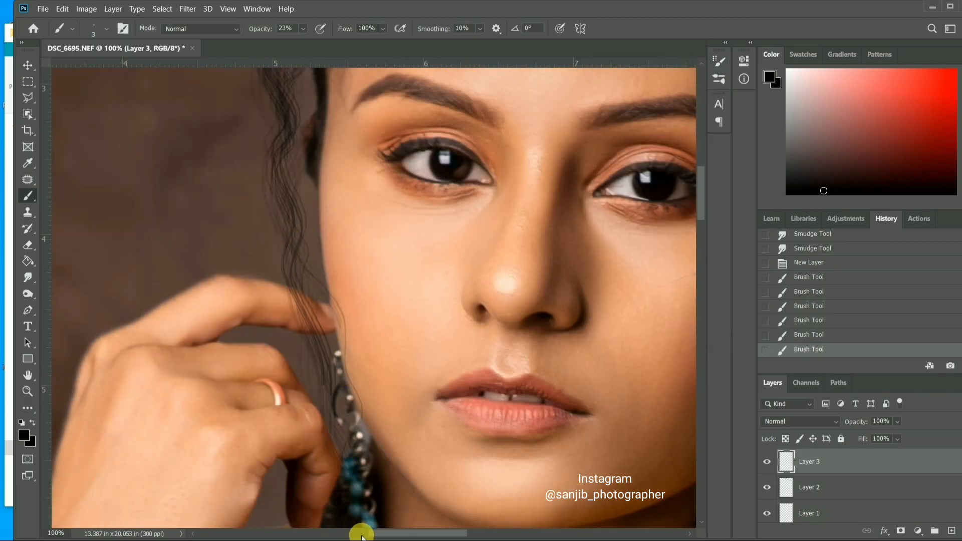
# - Lower the brush opacity to 10% and paint faint stray hairs along the loose lock, earring and temple
pyautogui.scroll(-2, 383, 386)
pyautogui.moveTo(303, 200); pyautogui.dragTo(366, 409)
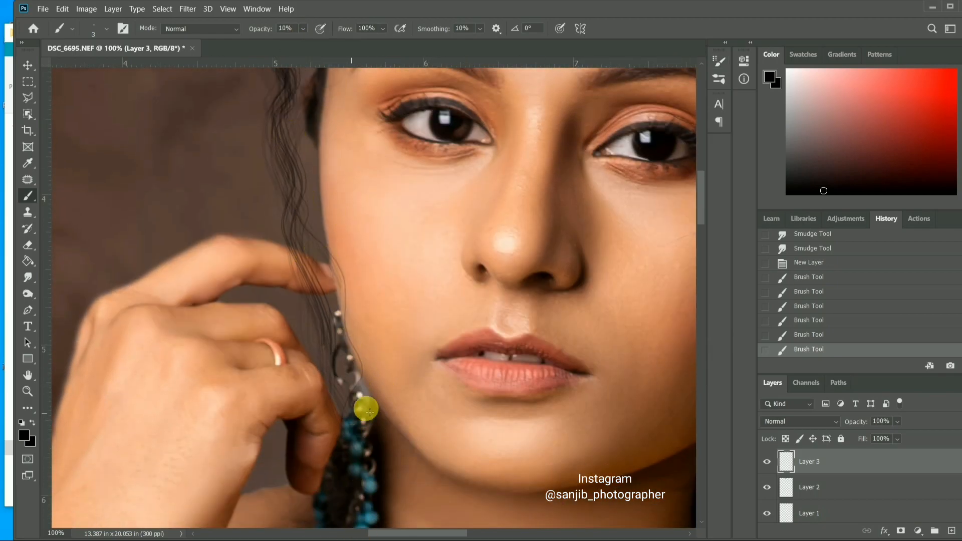
pyautogui.scroll(4, 366, 409)
pyautogui.moveTo(280, 371); pyautogui.dragTo(308, 294)
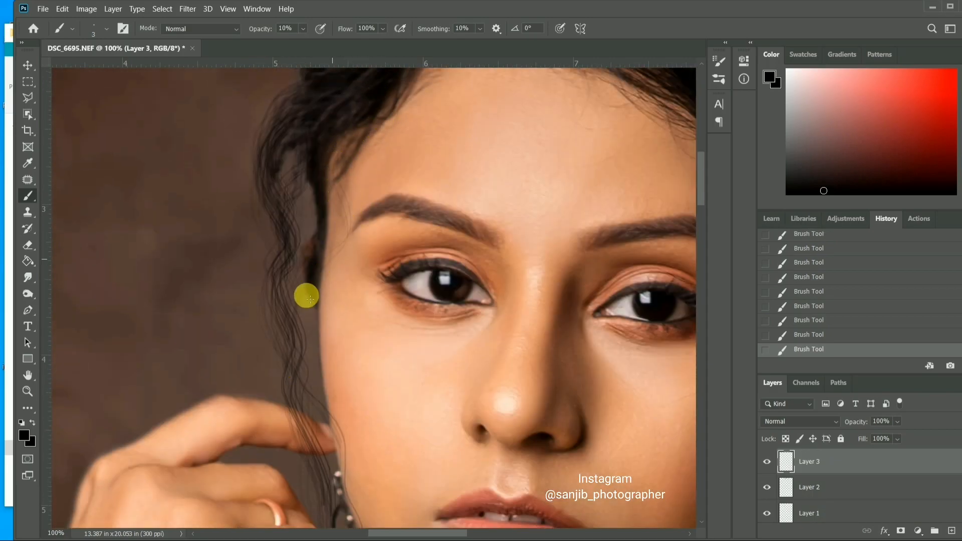
# - Examine the loose lock, the shadowed cheek and the forehead hairline up close
pyautogui.scroll(2, 307, 294)
pyautogui.scroll(-5, 329, 301)
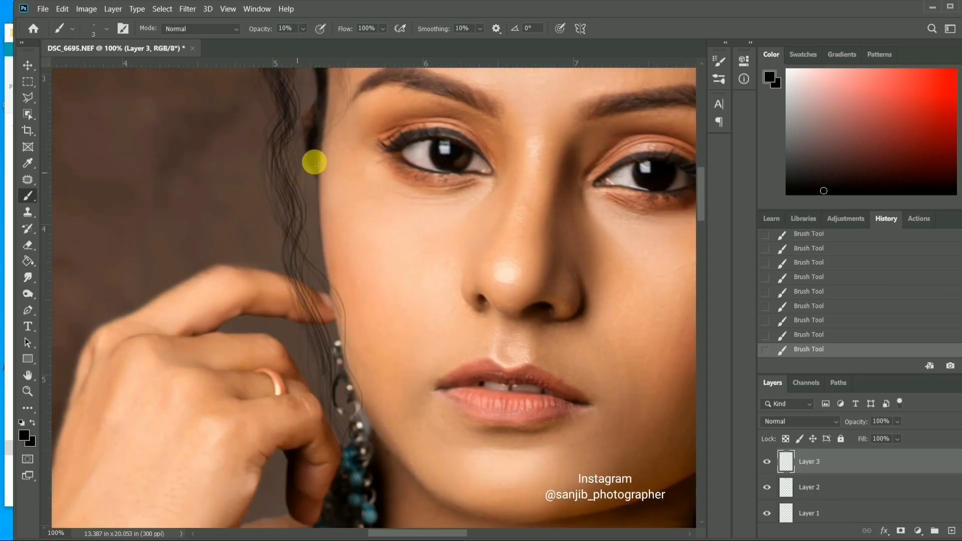
pyautogui.scroll(-1, 290, 496)
pyautogui.moveTo(425, 533); pyautogui.dragTo(473, 533)
pyautogui.scroll(3, 489, 256)
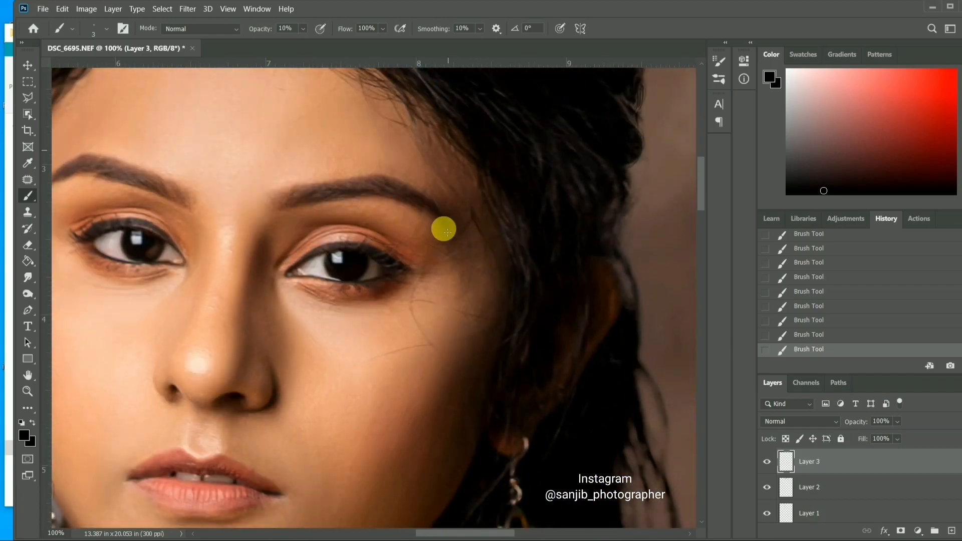
pyautogui.scroll(1, 457, 198)
pyautogui.scroll(1, 377, 218)
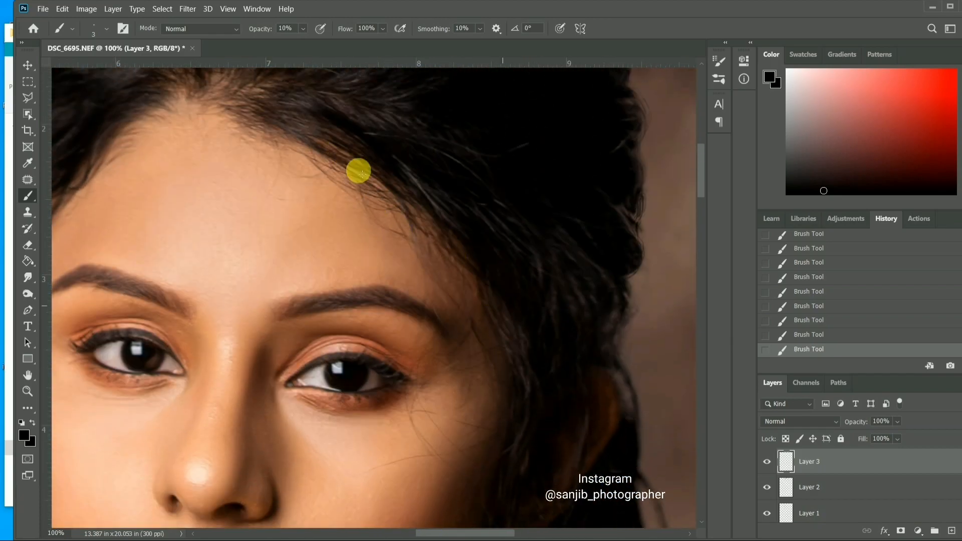
pyautogui.scroll(-1, 531, 305)
pyautogui.scroll(1, 531, 306)
# - Zoom out to 12.5% to review the whole retouched portrait, and switch to the Move tool
pyautogui.click(28, 391)
pyautogui.keyDown('alt'); pyautogui.click(287, 191); pyautogui.keyUp('alt')
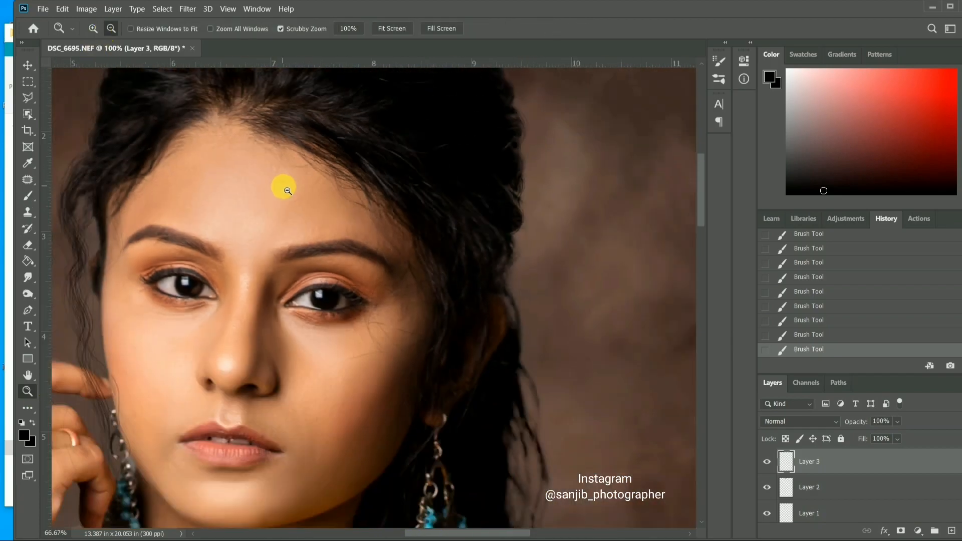
pyautogui.keyDown('alt'); pyautogui.click(288, 191); pyautogui.keyUp('alt')
pyautogui.keyDown('alt'); pyautogui.click(288, 191); pyautogui.keyUp('alt')
pyautogui.keyDown('alt'); pyautogui.click(286, 189); pyautogui.keyUp('alt')
pyautogui.keyDown('alt'); pyautogui.click(286, 189); pyautogui.keyUp('alt')
pyautogui.keyDown('alt'); pyautogui.click(257, 199); pyautogui.keyUp('alt')
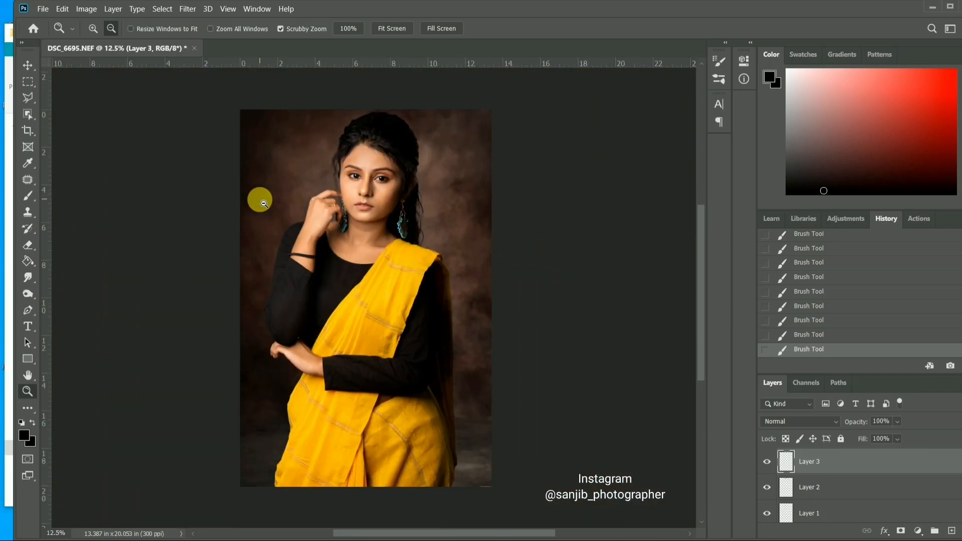
pyautogui.click(27, 65)
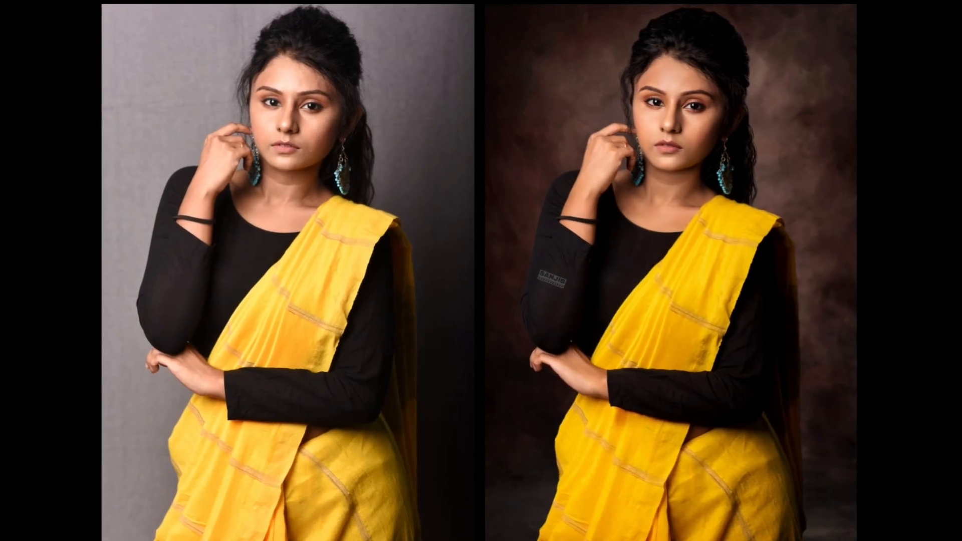